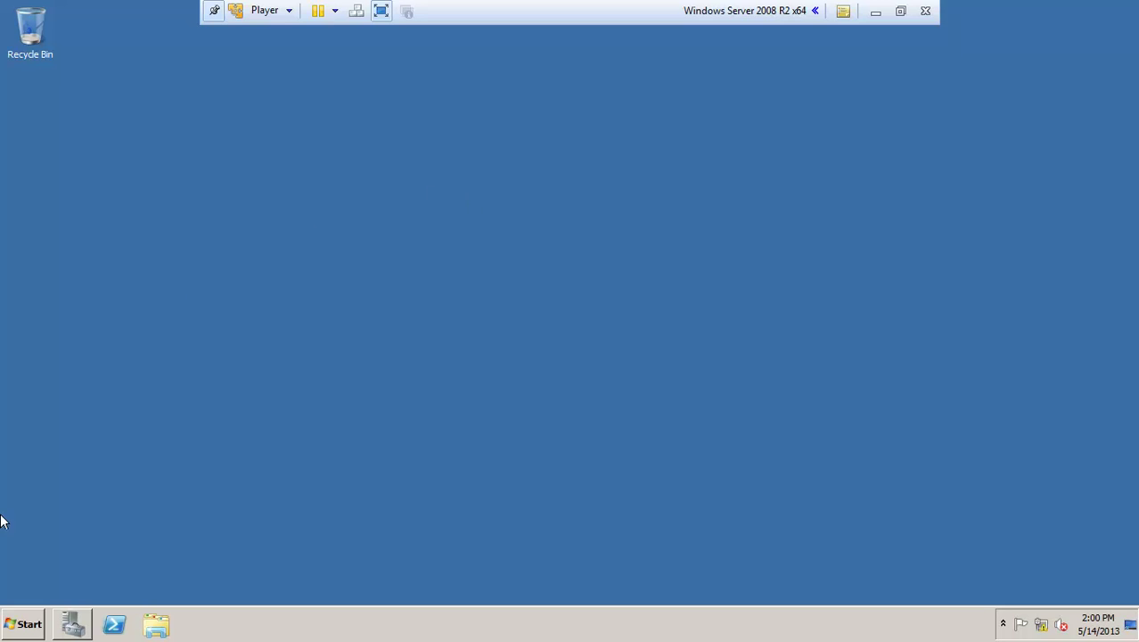
# Step: Locate the deploy folder on Local Disk (C:), then close the window
pyautogui.click(13, 628)
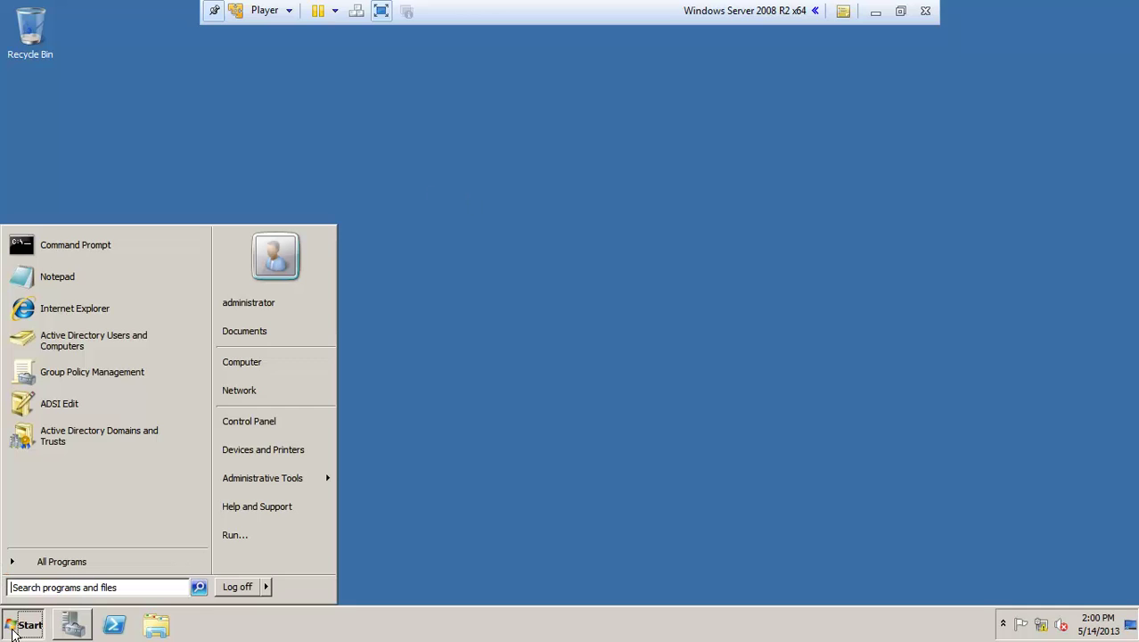
pyautogui.click(254, 363)
pyautogui.doubleClick(436, 185)
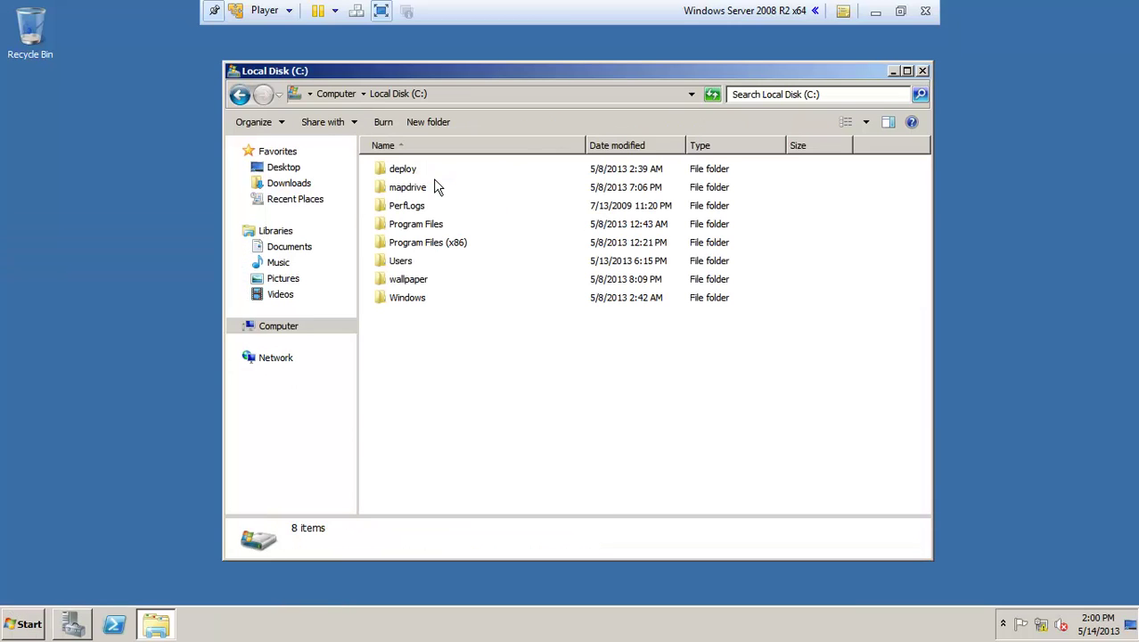
pyautogui.click(401, 176)
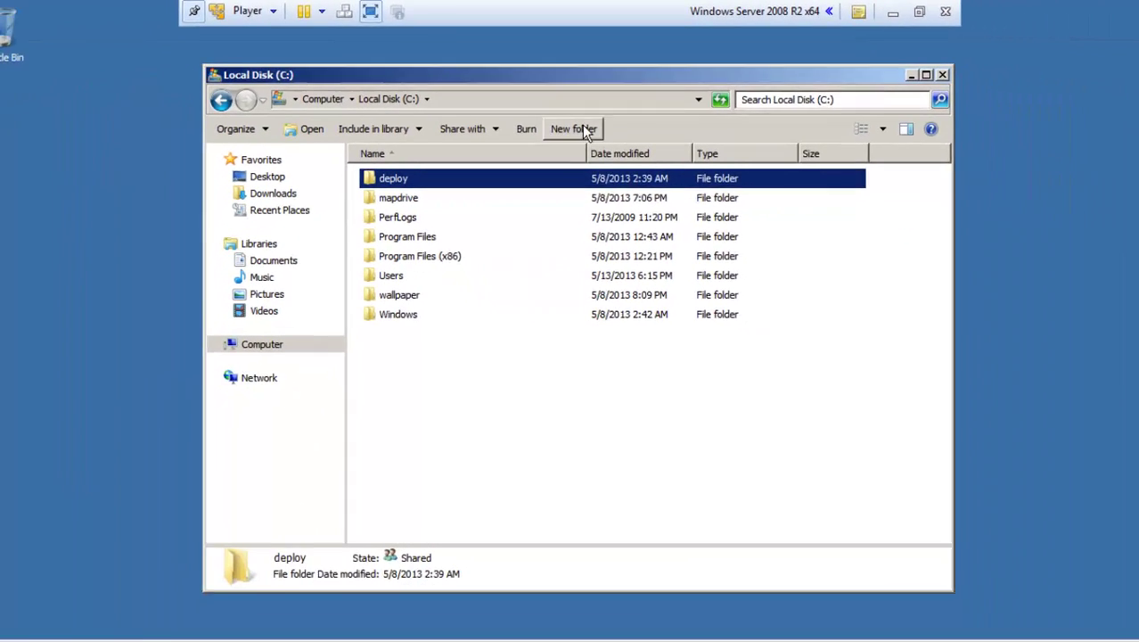
pyautogui.click(942, 74)
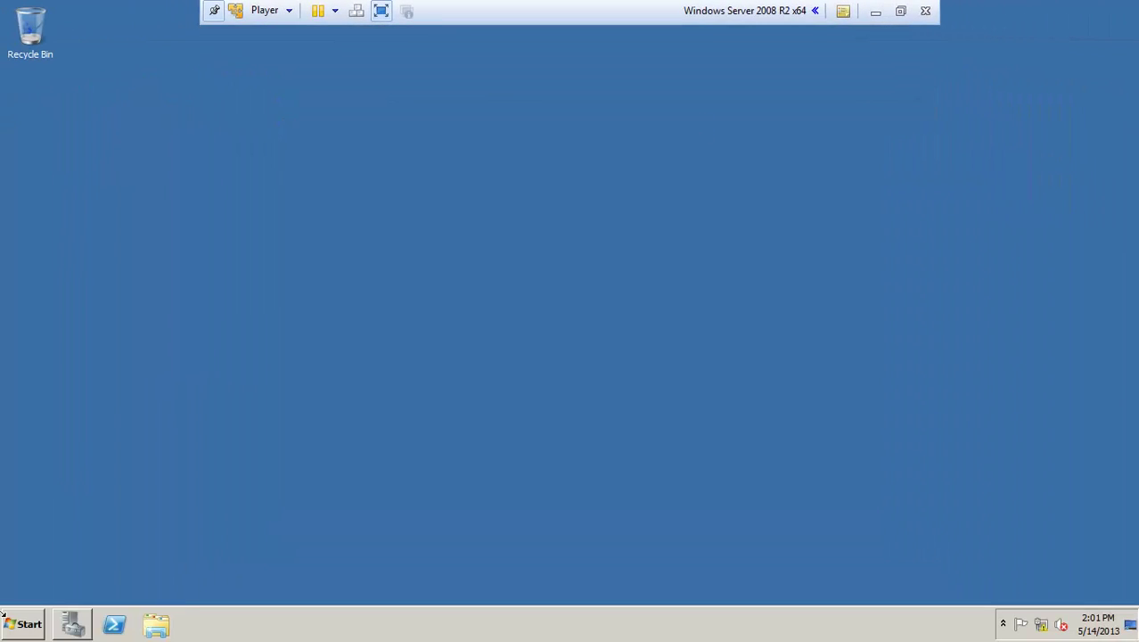
# Step: Launch Group Policy Management and delete the old deploy GPO
pyautogui.click(7, 635)
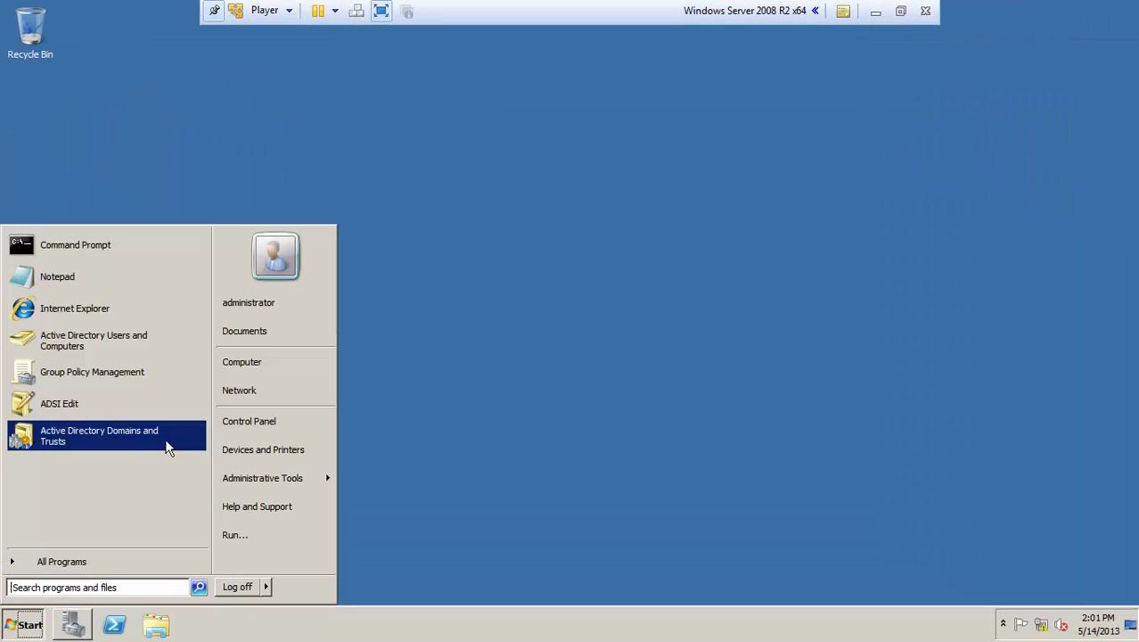
pyautogui.moveTo(255, 486)
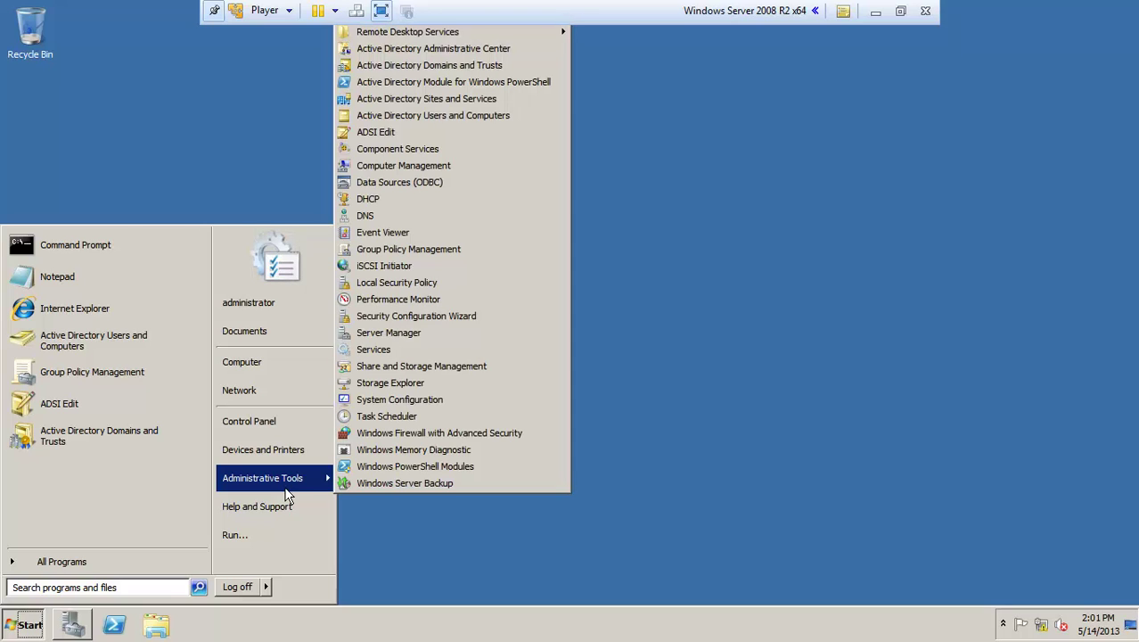
pyautogui.click(412, 252)
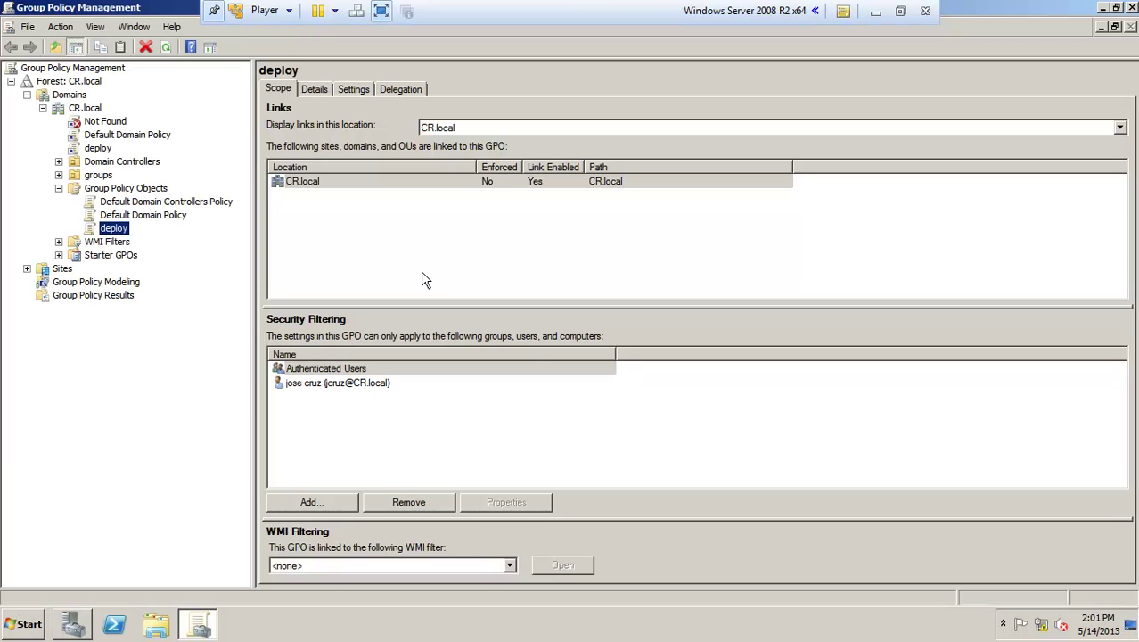
pyautogui.rightClick(107, 229)
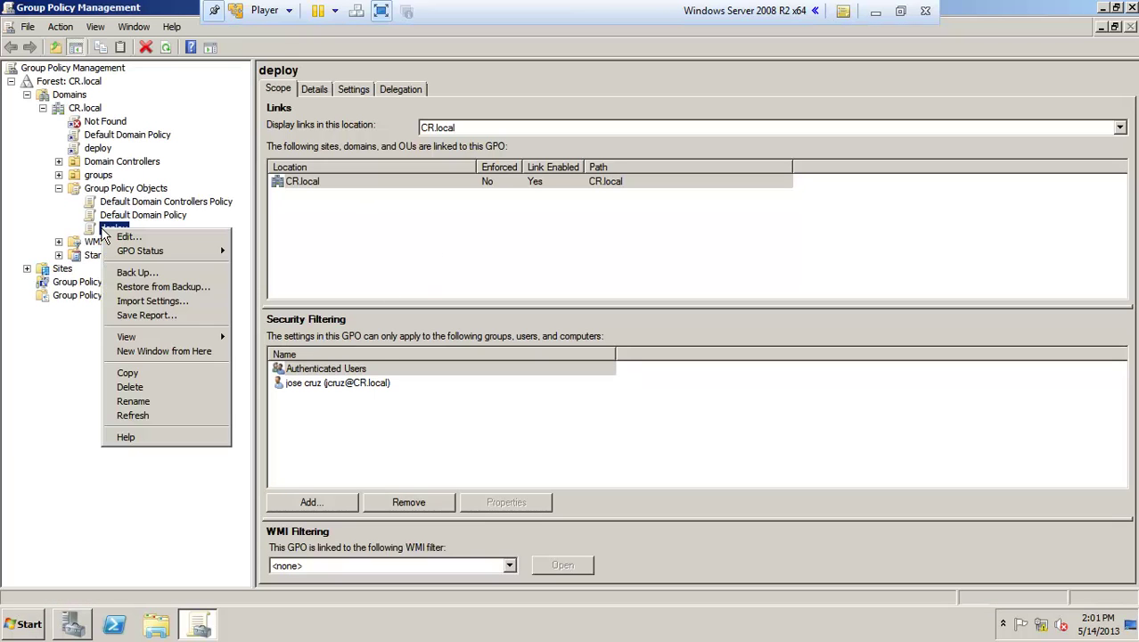
pyautogui.click(150, 390)
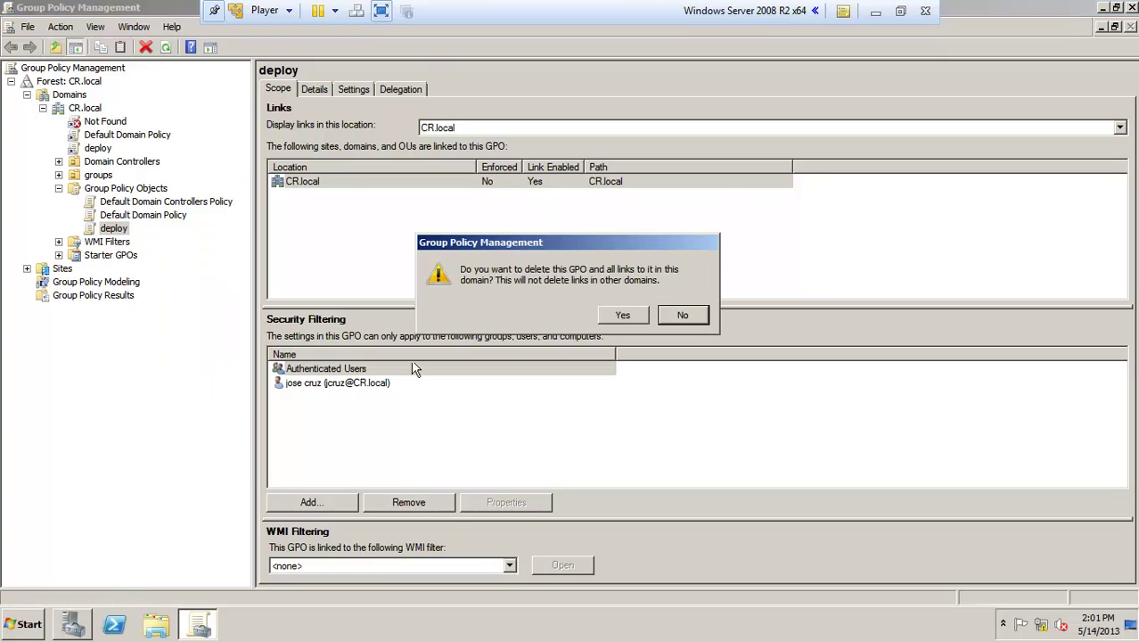
pyautogui.click(629, 322)
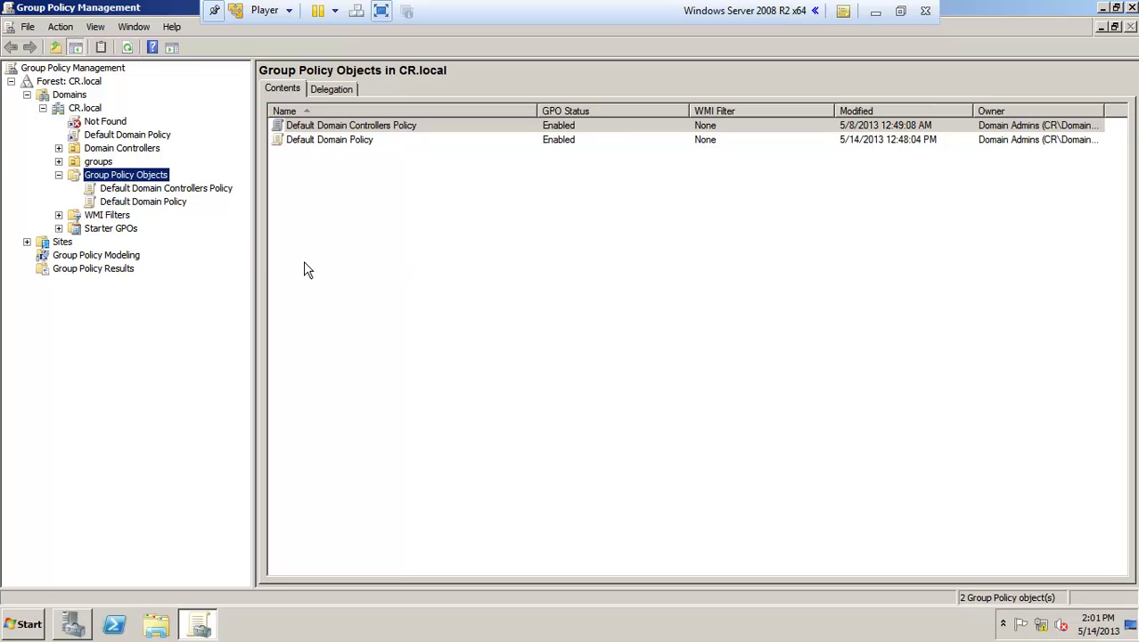
# Step: Create a GPO named 'deploy firebox' under Group Policy Objects and bring up its actions menu
pyautogui.rightClick(117, 179)
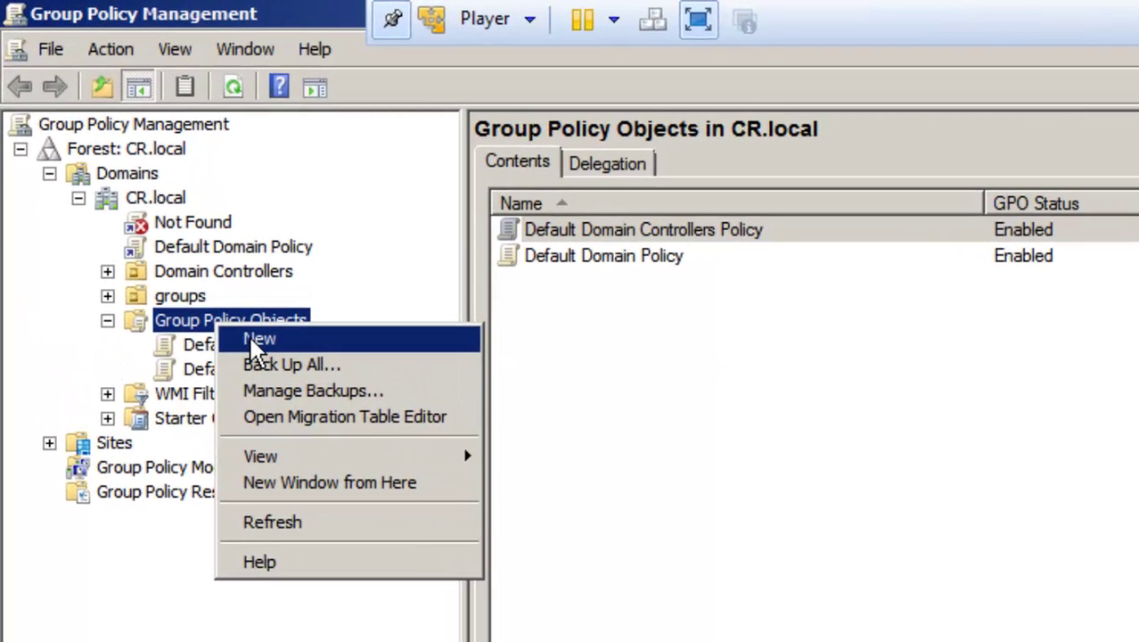
pyautogui.click(252, 338)
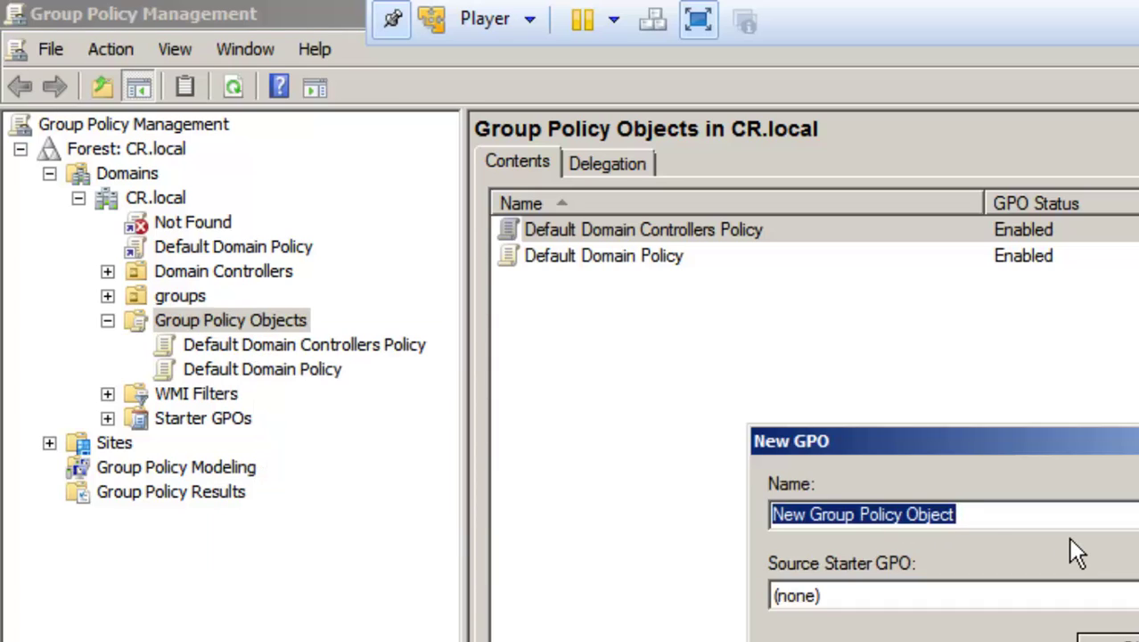
pyautogui.write('deploy')
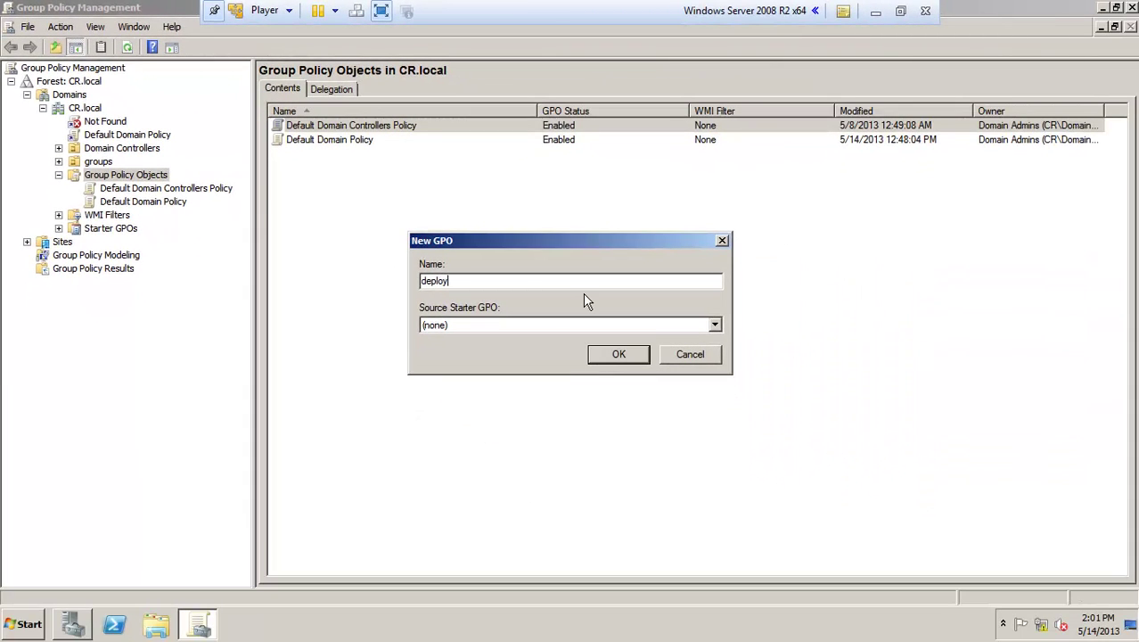
pyautogui.write(' firebox')
pyautogui.click(607, 355)
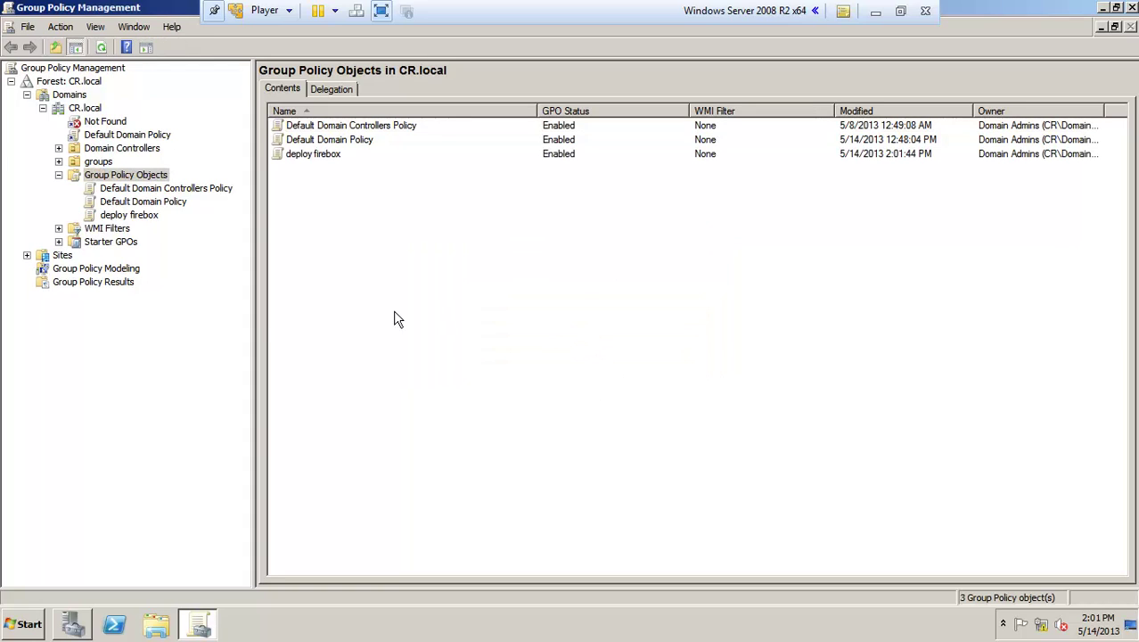
pyautogui.rightClick(302, 155)
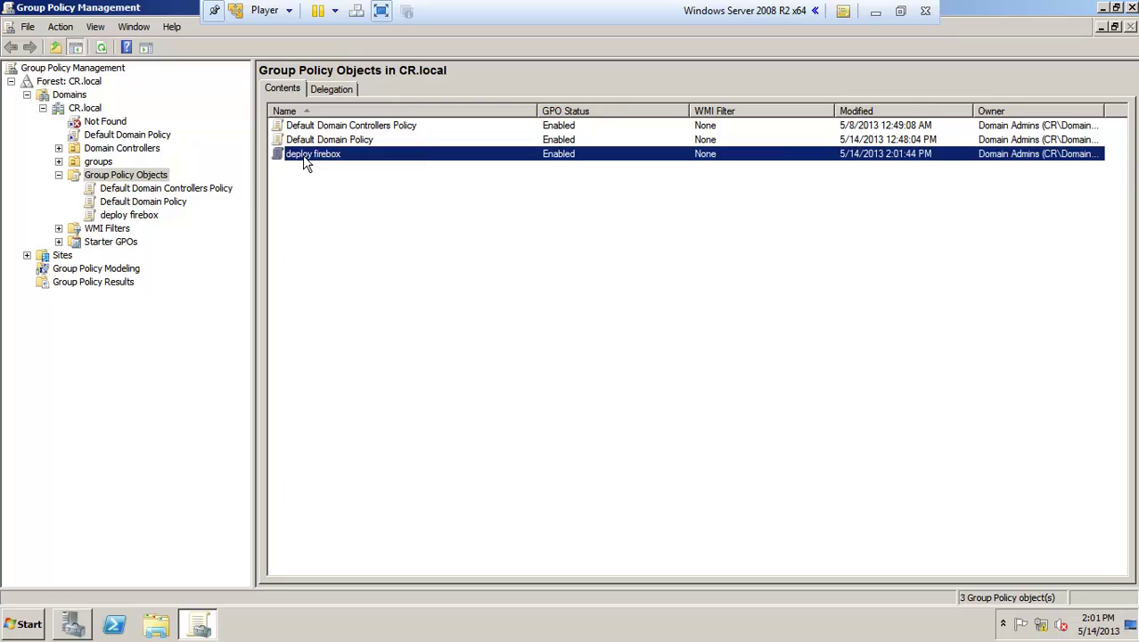
pyautogui.press('Escape')
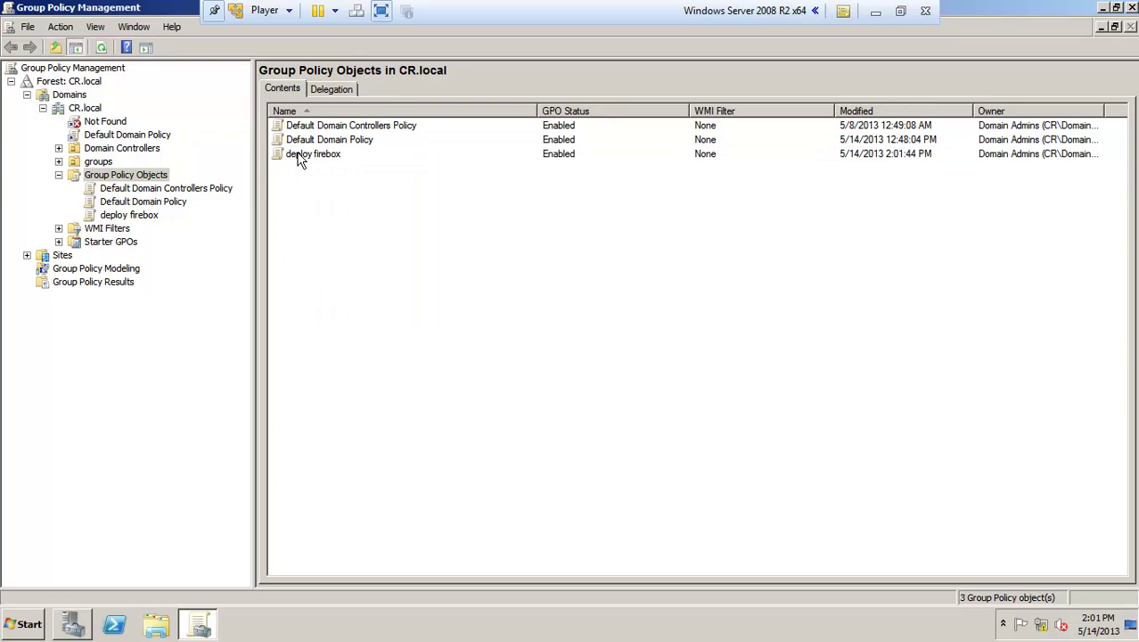
pyautogui.rightClick(302, 155)
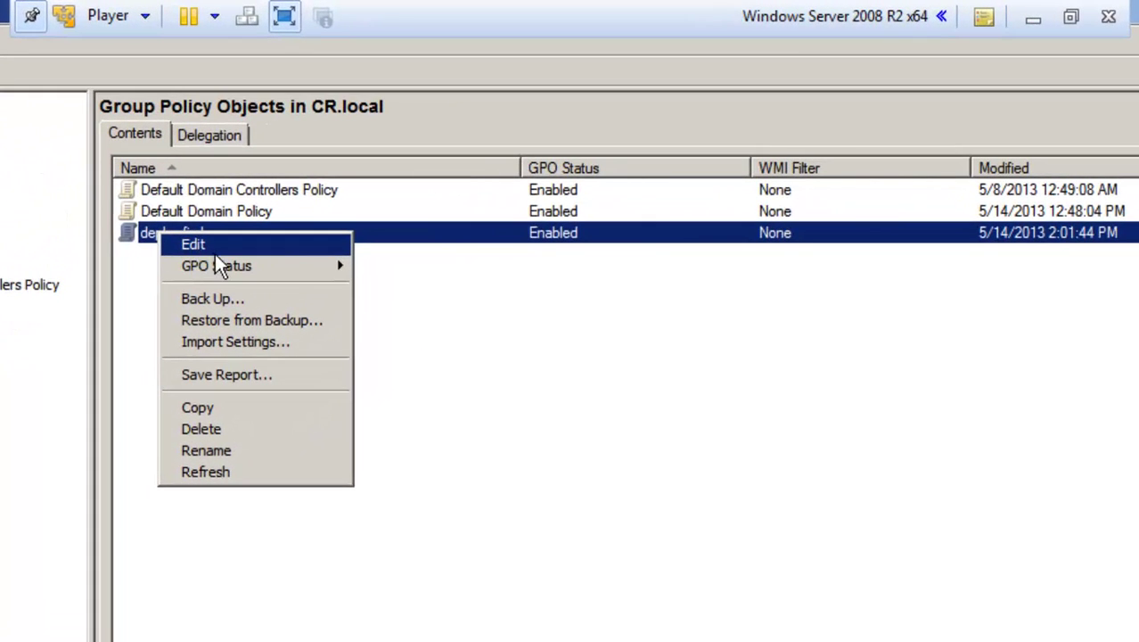
# Step: Edit deploy firebox and expand User Configuration > Policies > Software Settings
pyautogui.click(207, 246)
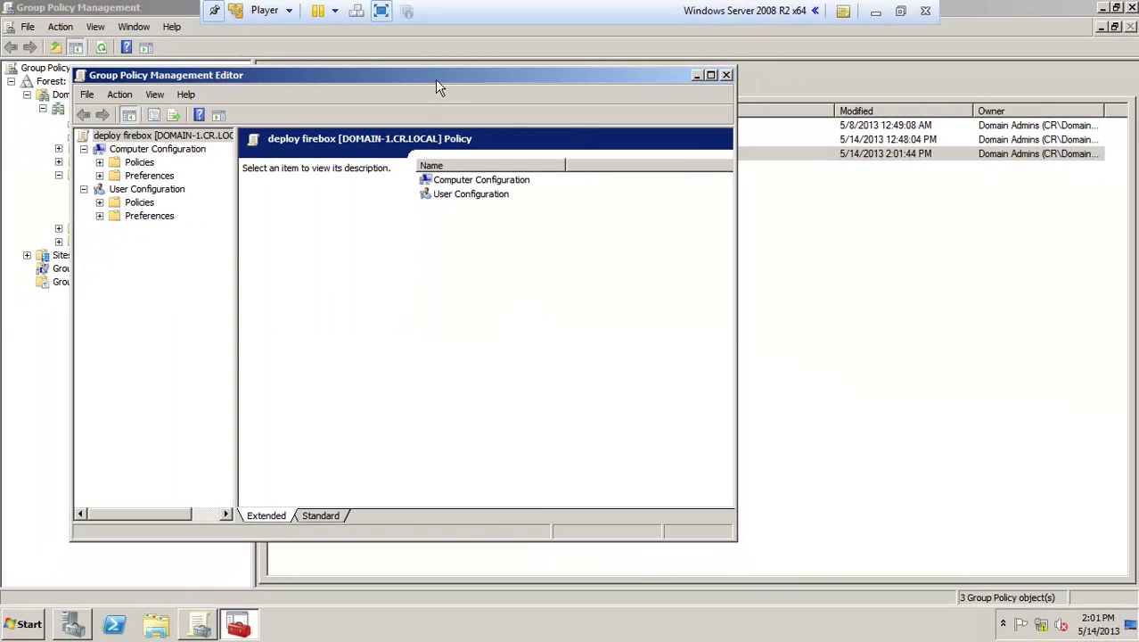
pyautogui.moveTo(437, 82); pyautogui.dragTo(564, 73)
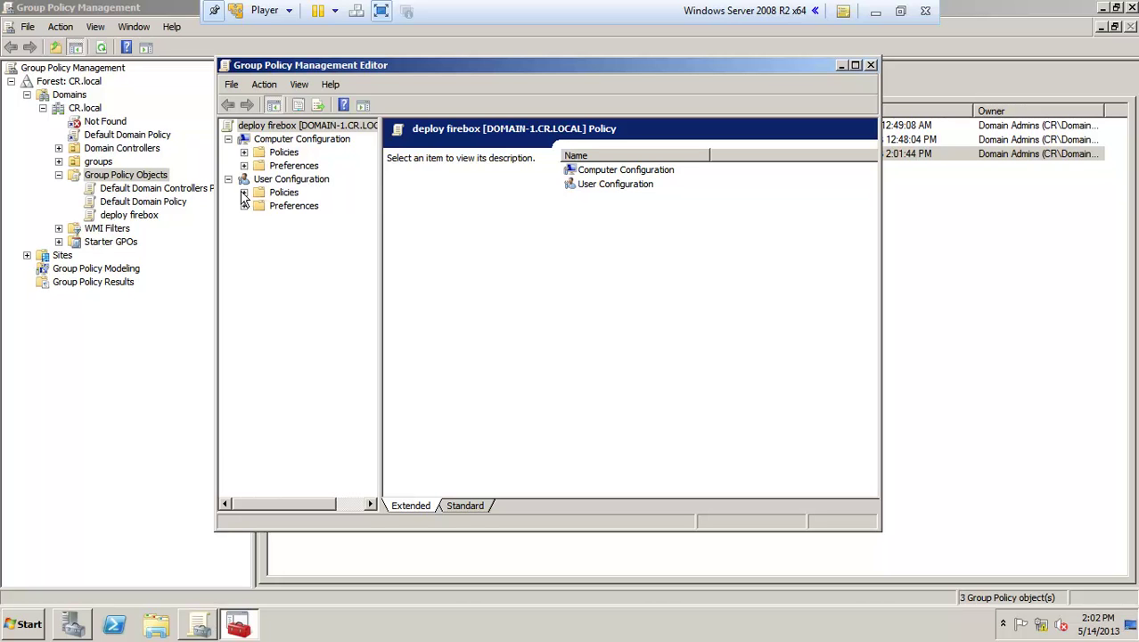
pyautogui.click(244, 193)
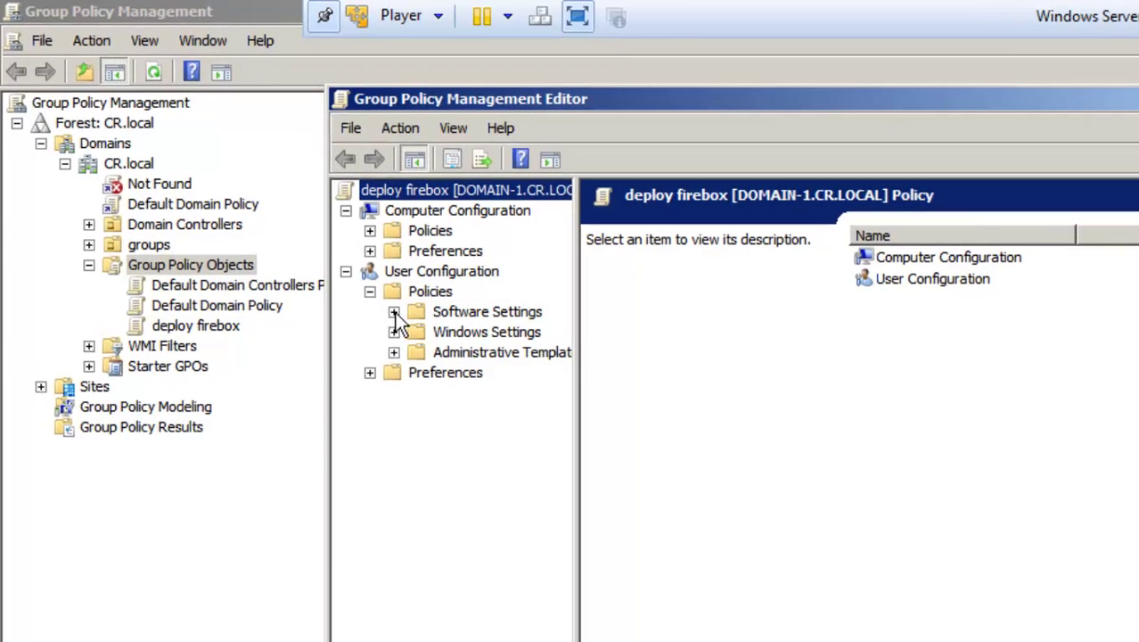
pyautogui.click(394, 312)
# Step: Widen the tree pane and reach New on Software installation's menu
pyautogui.rightClick(475, 338)
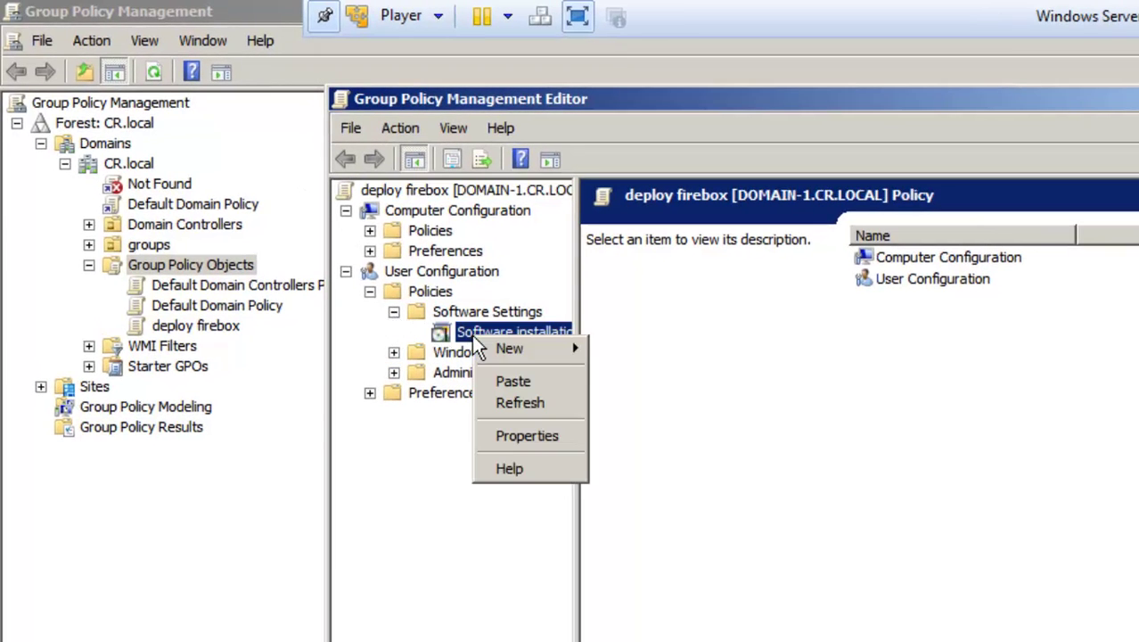
pyautogui.click(407, 344)
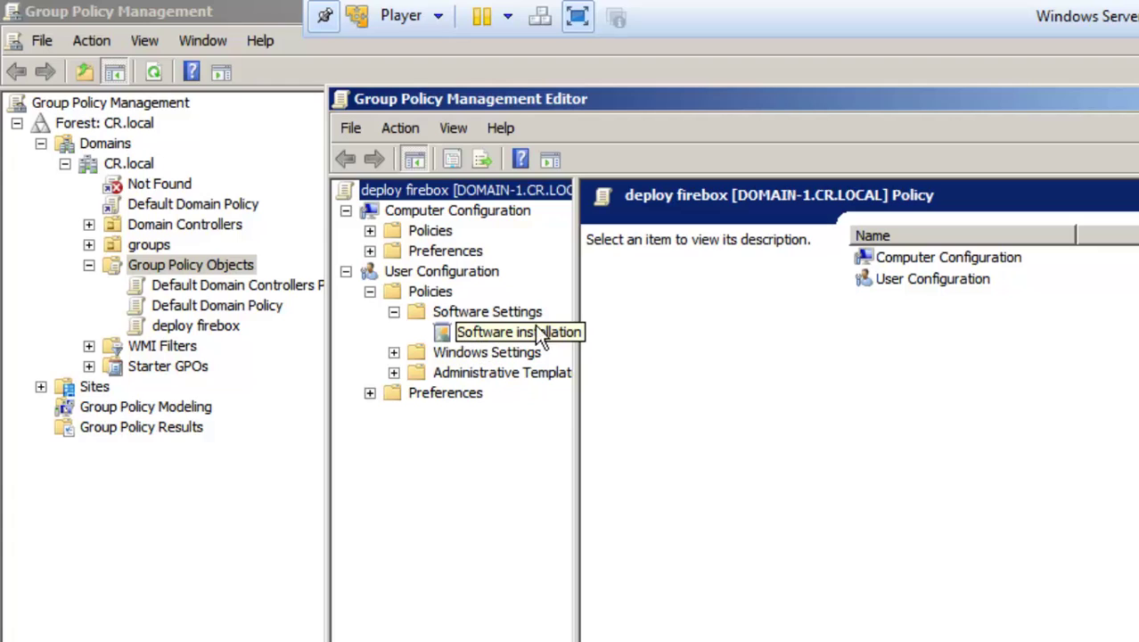
pyautogui.click(581, 321)
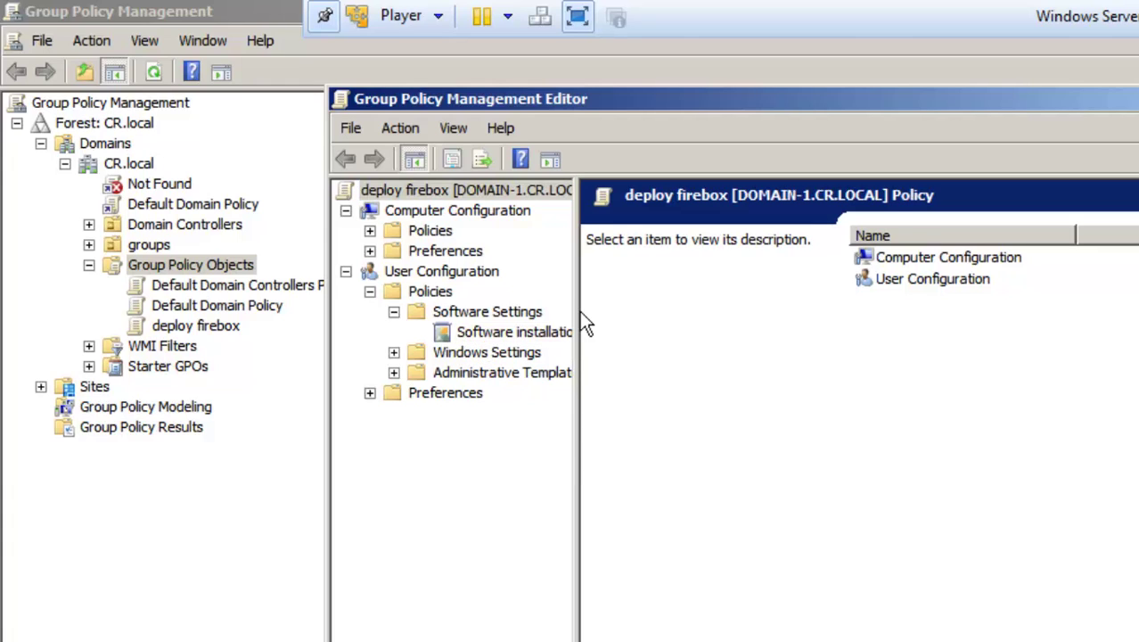
pyautogui.moveTo(577, 312); pyautogui.dragTo(627, 311)
pyautogui.rightClick(551, 335)
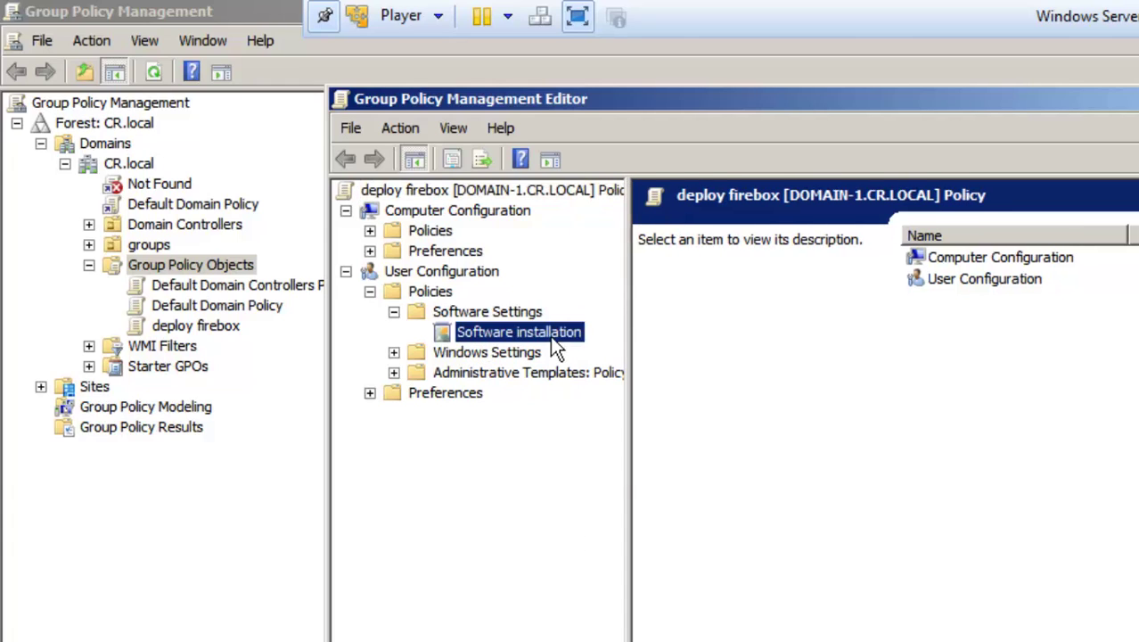
pyautogui.moveTo(573, 349)
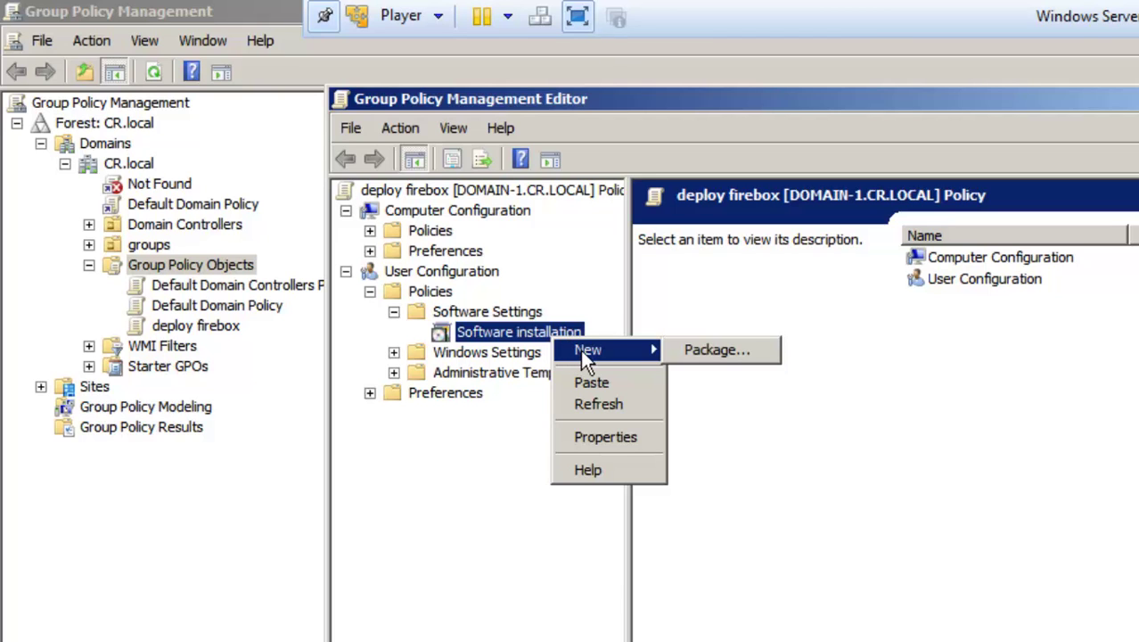
# Step: Start a new package and browse to the \\DOMAIN-1\deploy share via its pasted path
pyautogui.click(704, 352)
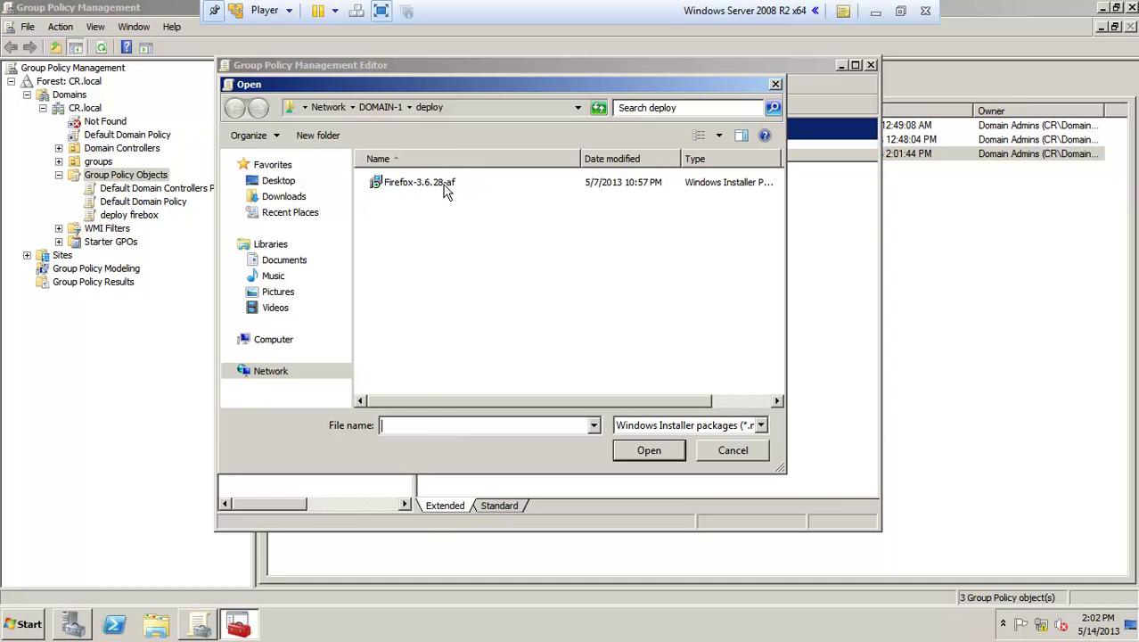
pyautogui.rightClick(453, 429)
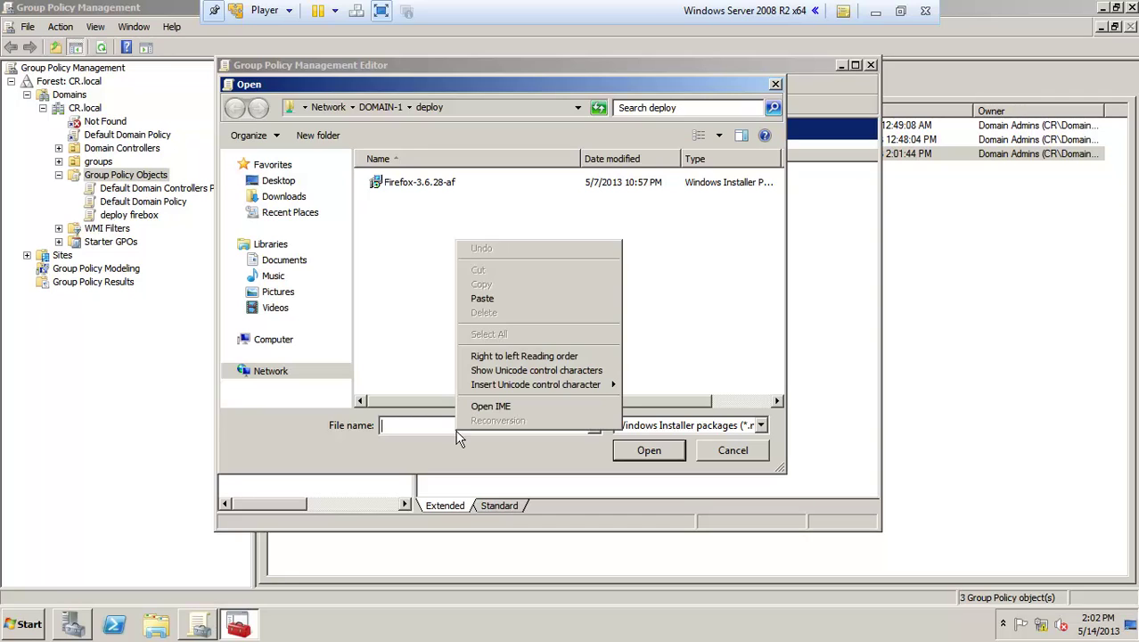
pyautogui.click(486, 297)
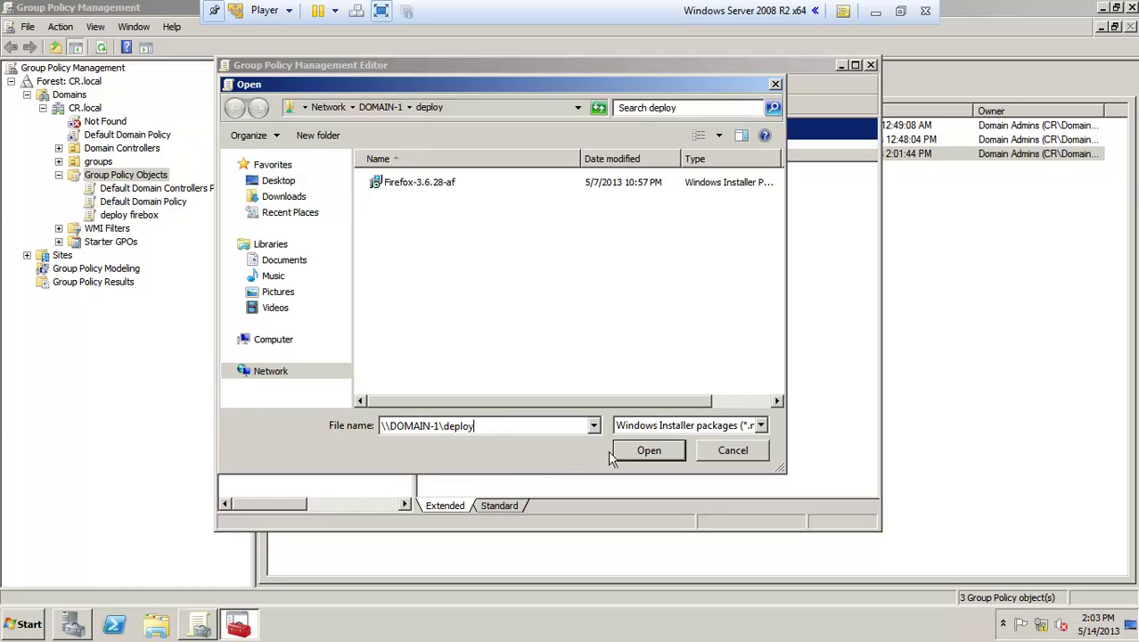
pyautogui.click(649, 451)
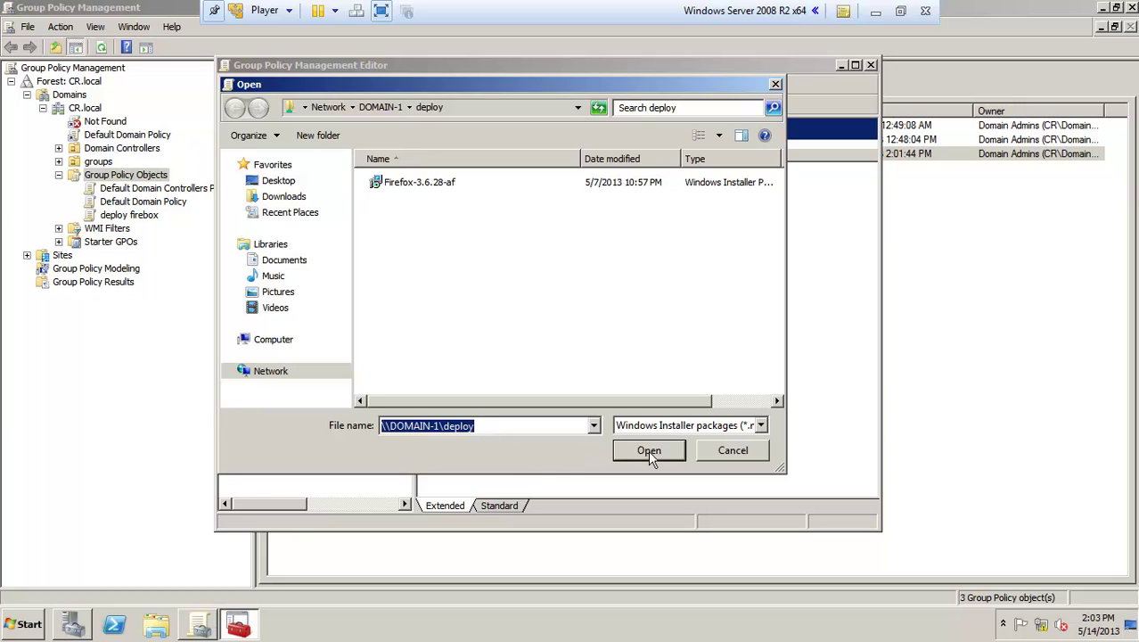
# Step: Add the Firefox-3.6.28-af installer with the Advanced deployment method
pyautogui.click(437, 185)
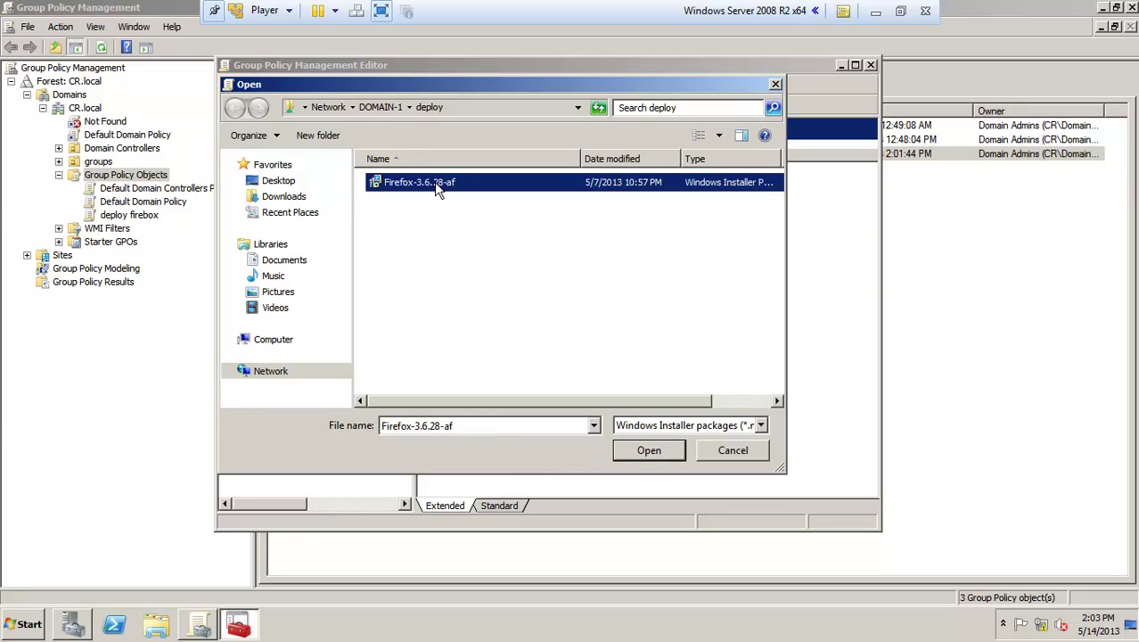
pyautogui.click(647, 450)
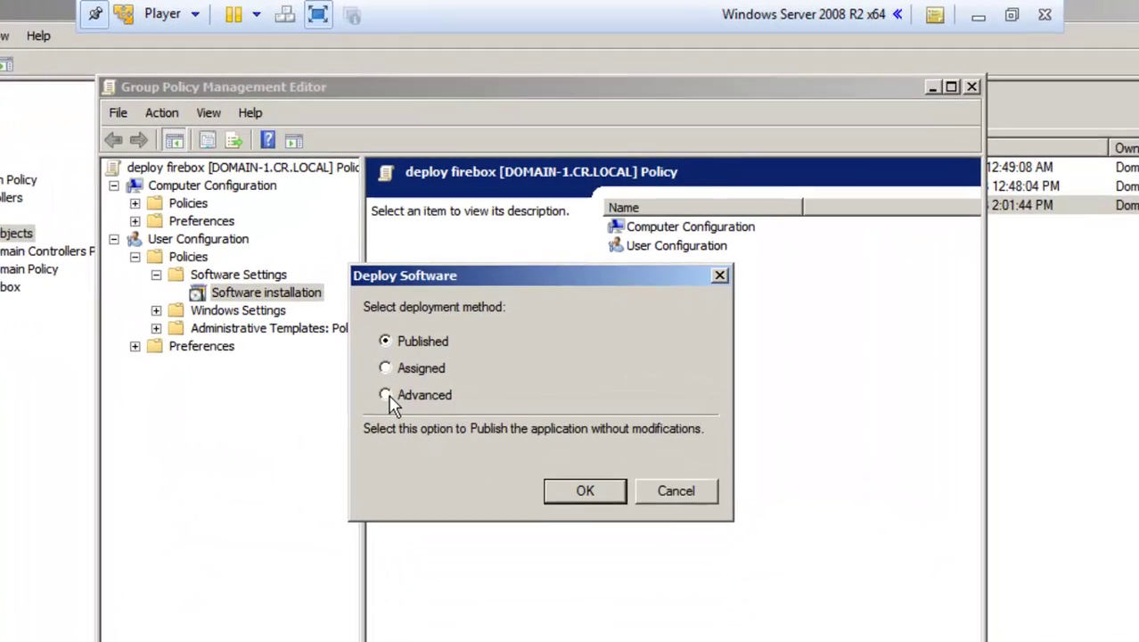
pyautogui.click(433, 295)
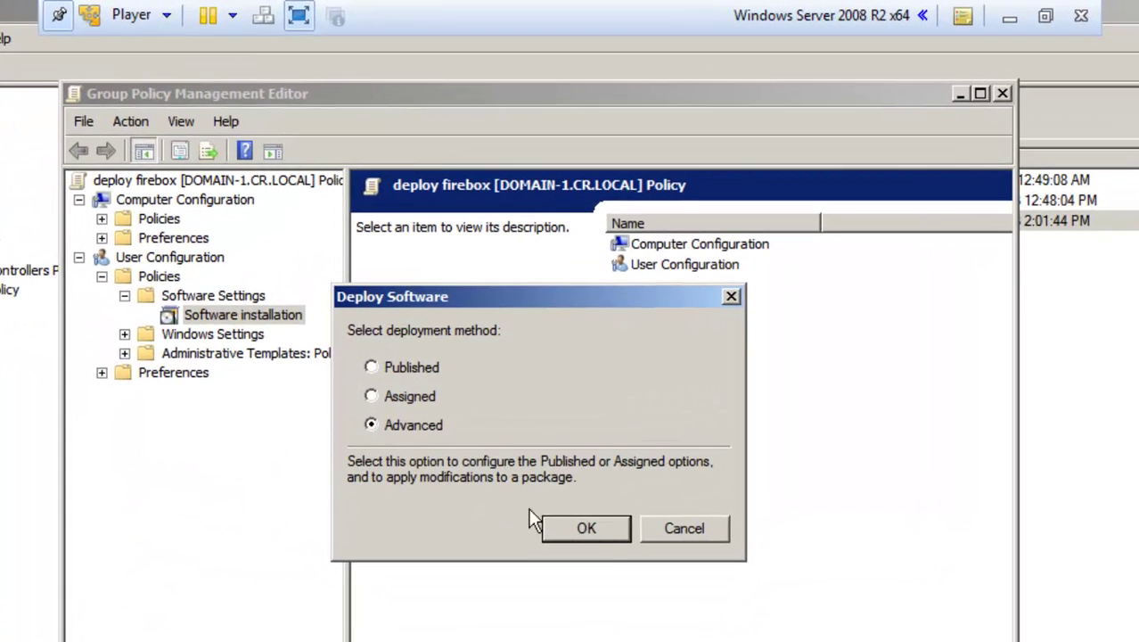
pyautogui.click(587, 528)
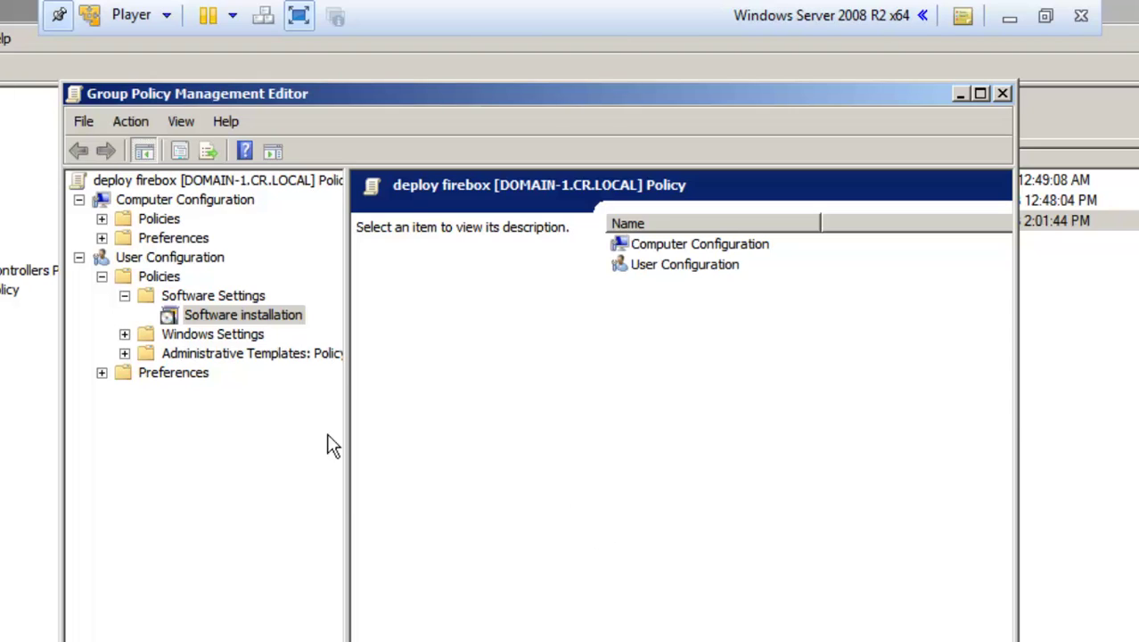
pyautogui.click(243, 314)
# Step: Set Mozilla Firefox (af) to Assigned with 'Install this application at logon' and save
pyautogui.click(460, 374)
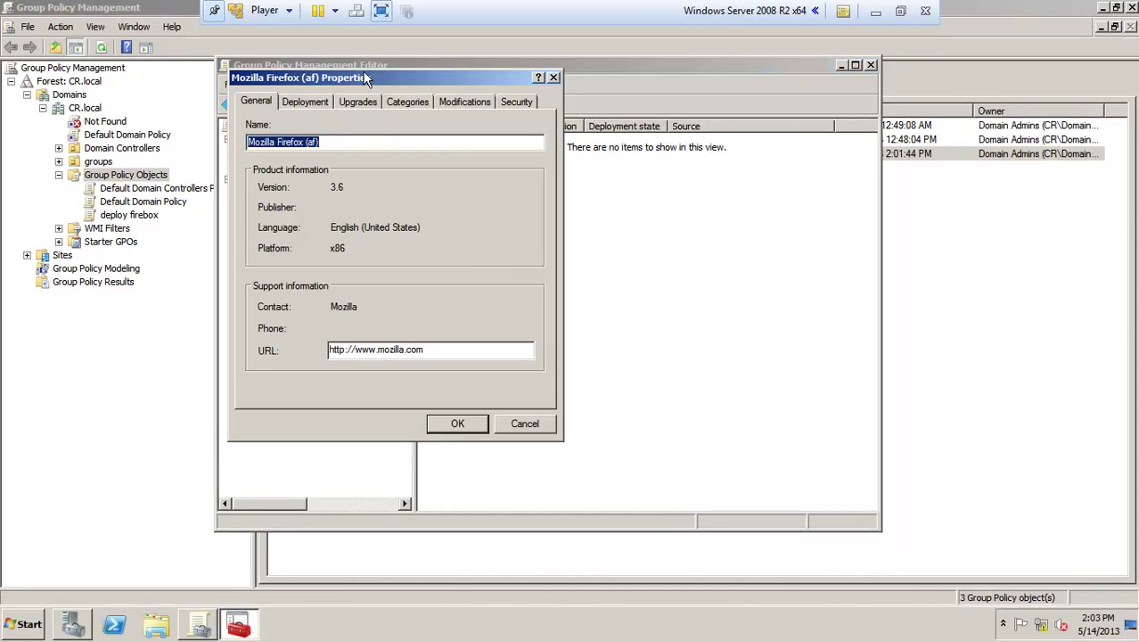
pyautogui.moveTo(365, 77); pyautogui.dragTo(490, 91)
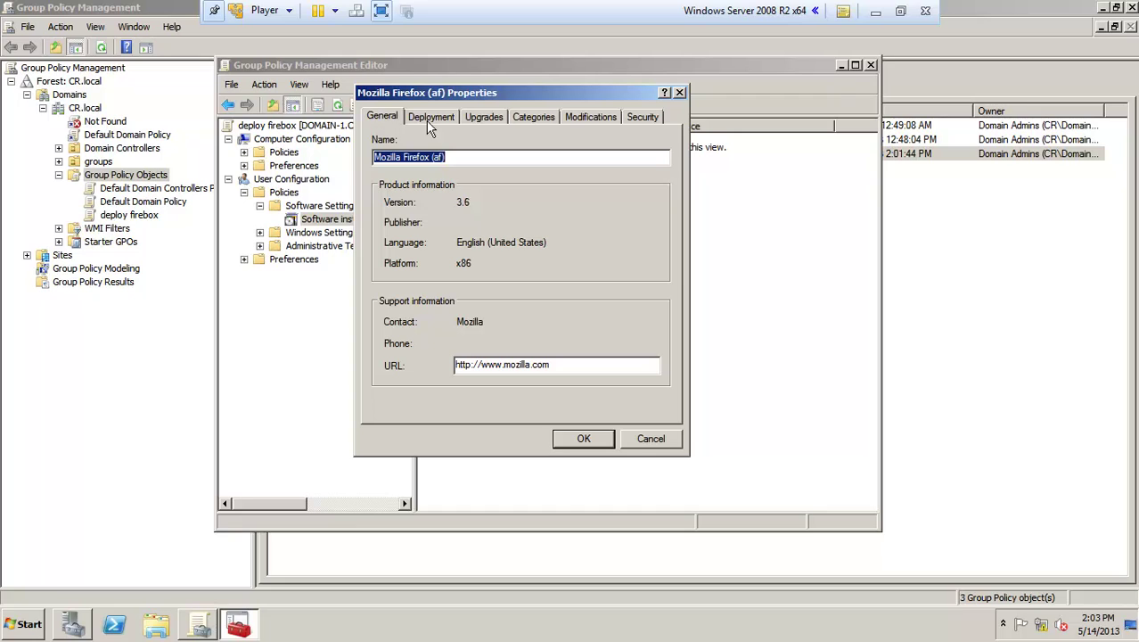
pyautogui.click(434, 116)
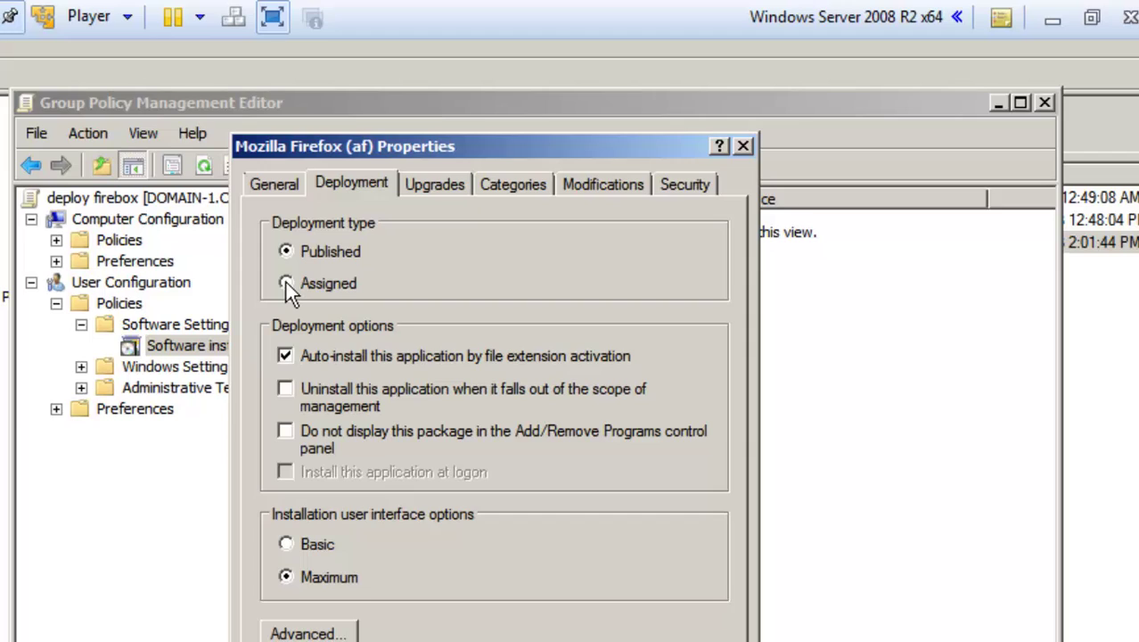
pyautogui.click(285, 282)
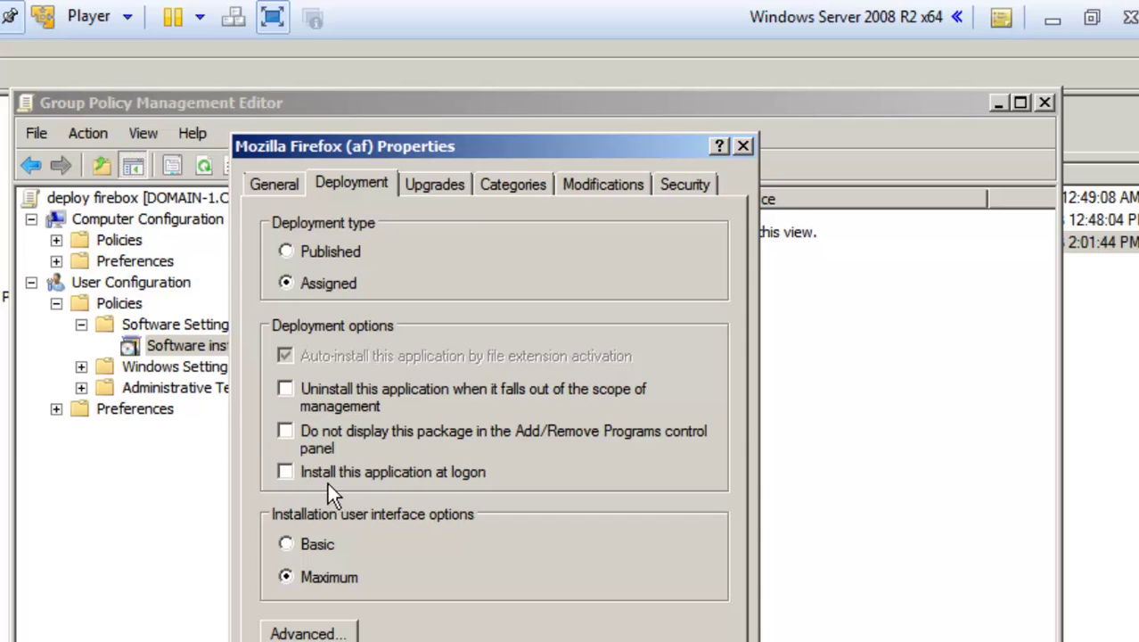
pyautogui.click(285, 472)
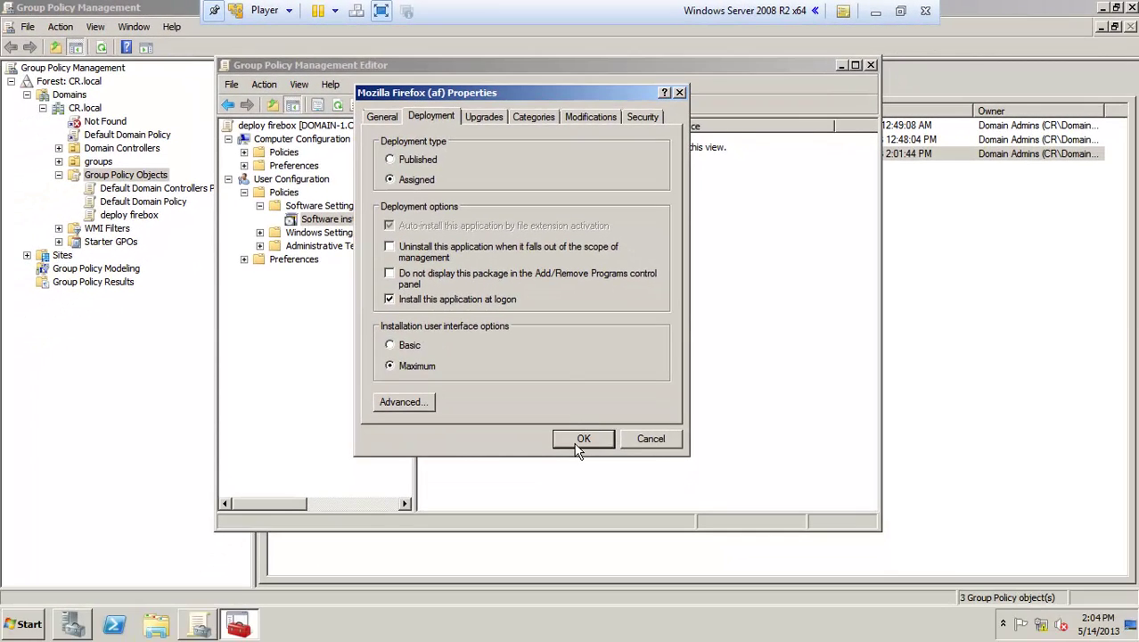
pyautogui.click(579, 440)
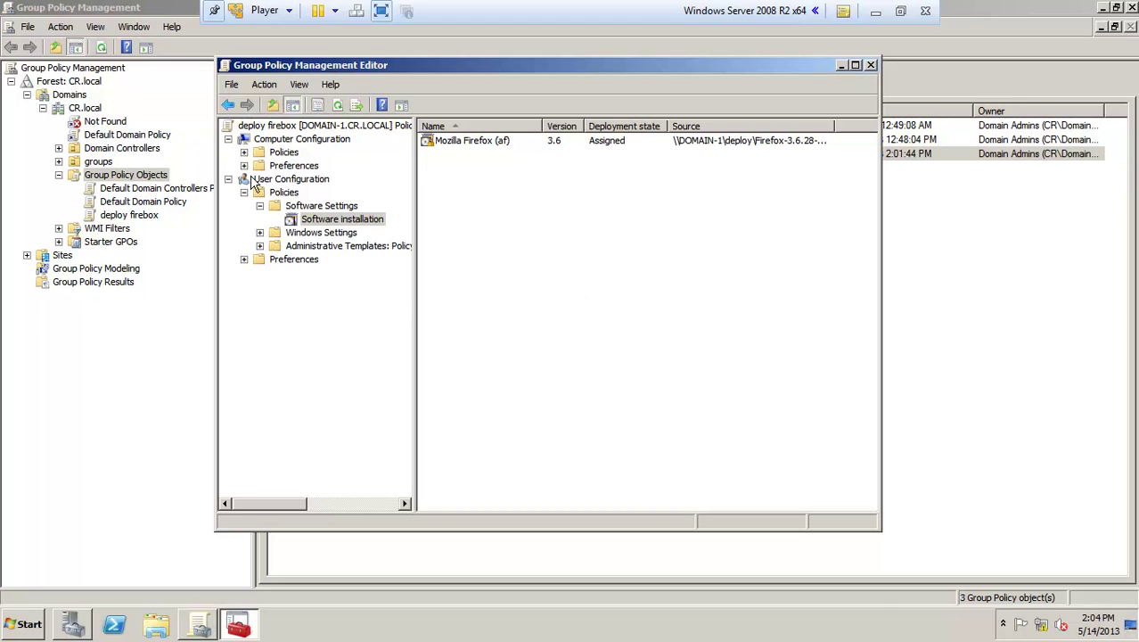
# Step: Close the editor and remove Authenticated Users from deploy firebox's security filtering
pyautogui.click(870, 64)
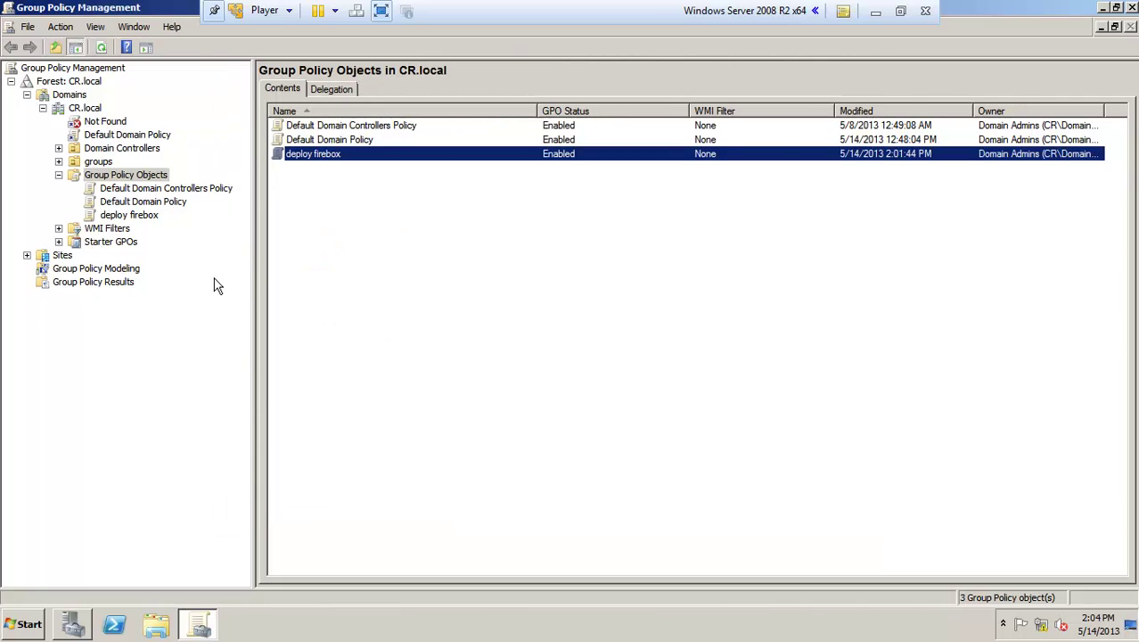
pyautogui.click(121, 218)
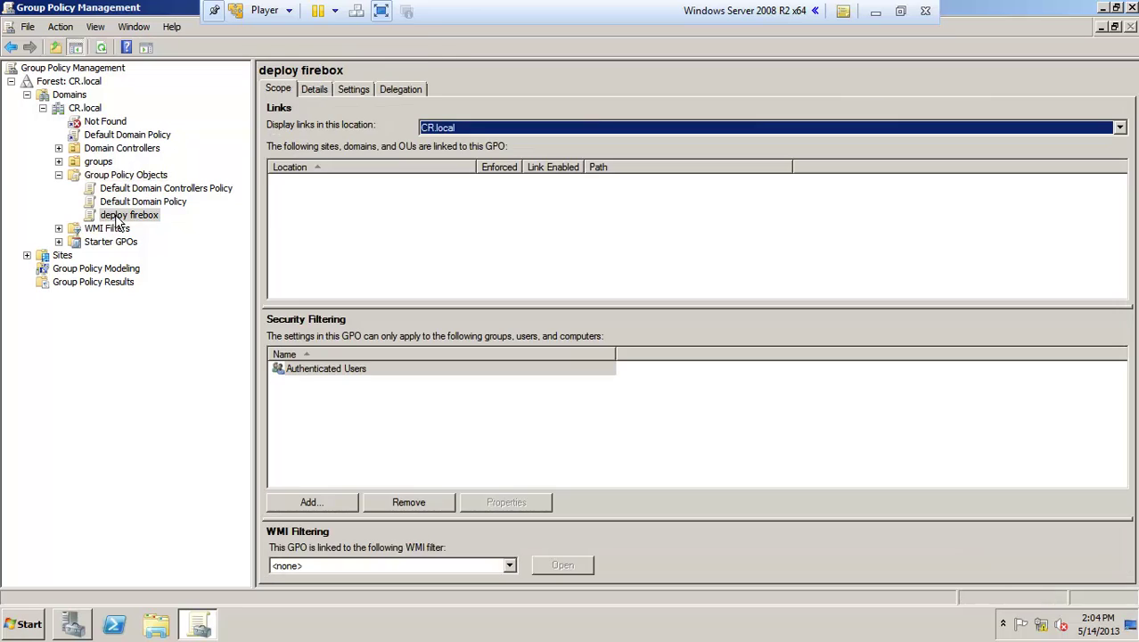
pyautogui.click(339, 373)
pyautogui.click(409, 501)
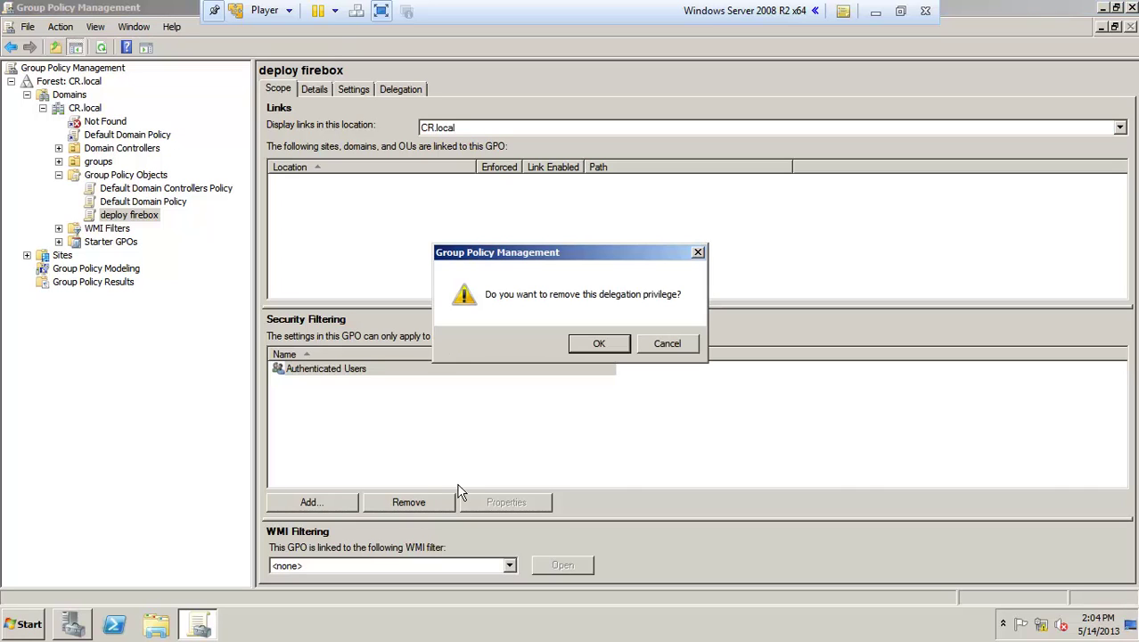
pyautogui.click(600, 346)
# Step: Add the domain user to security filtering after resolving the name with Check Names
pyautogui.click(311, 500)
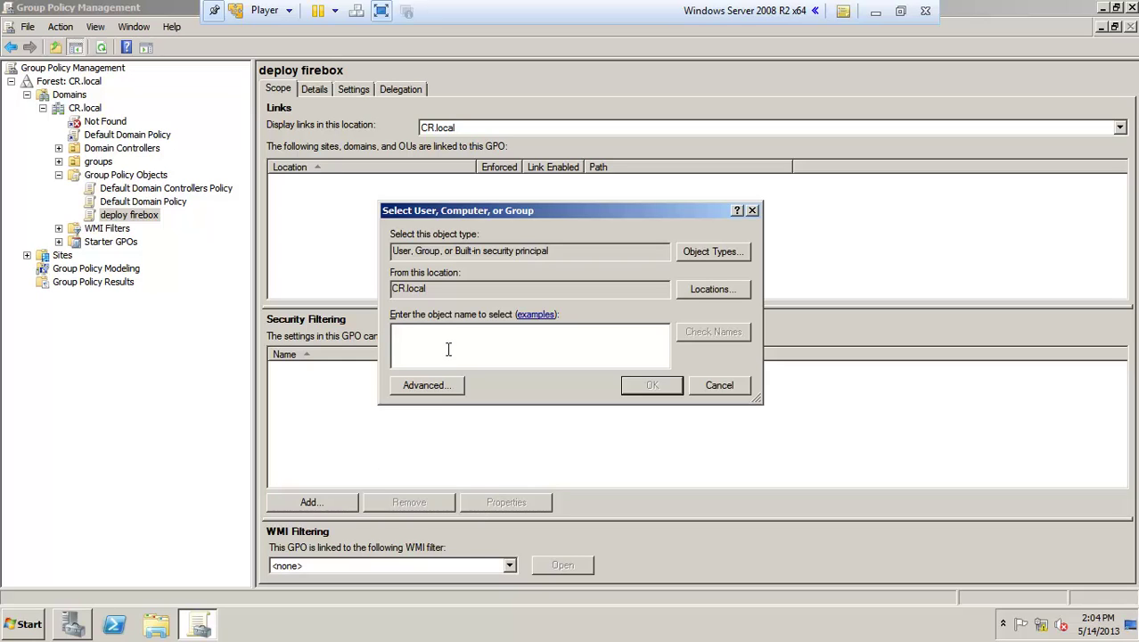
pyautogui.click(710, 337)
pyautogui.click(650, 384)
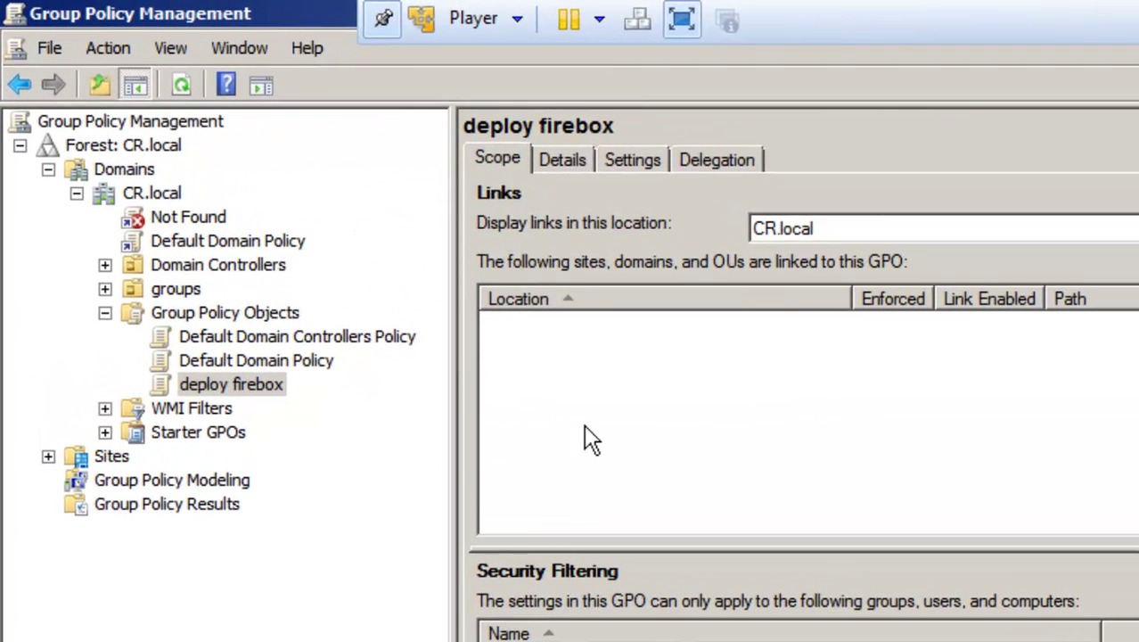
# Step: Use Link an Existing GPO on CR.local to attach deploy firebox
pyautogui.rightClick(147, 194)
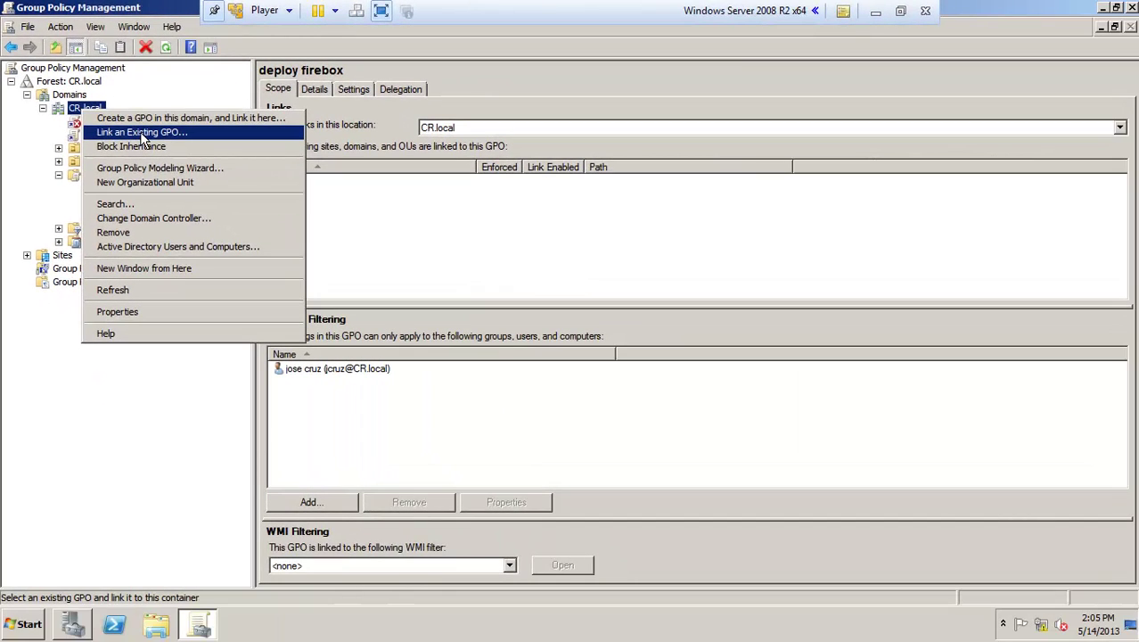
pyautogui.click(142, 133)
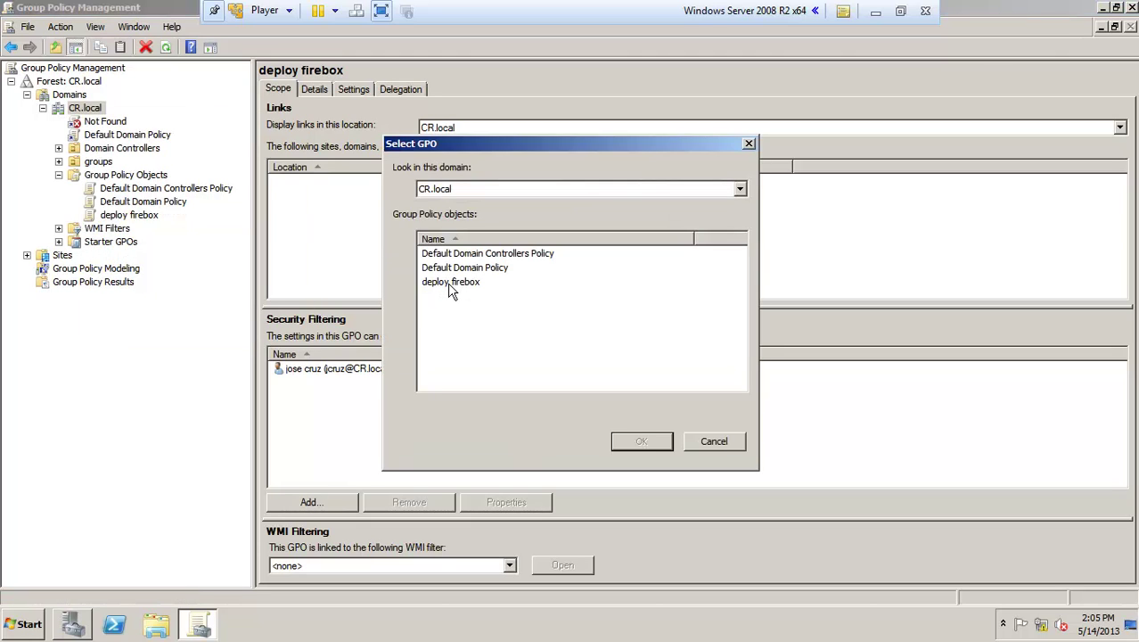
pyautogui.click(451, 287)
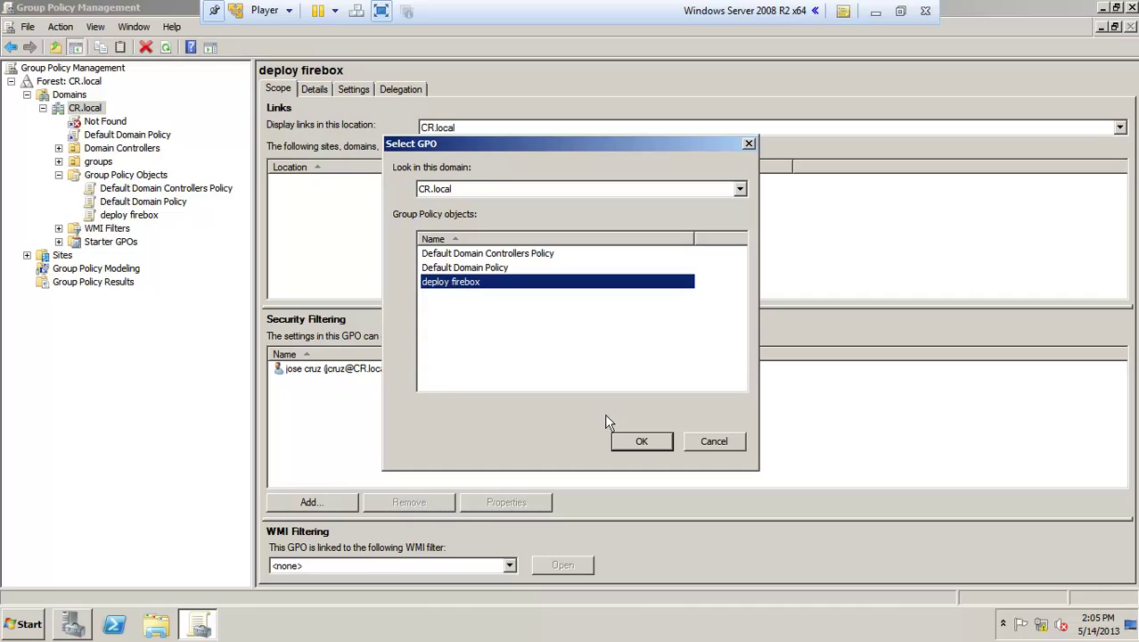
pyautogui.click(634, 442)
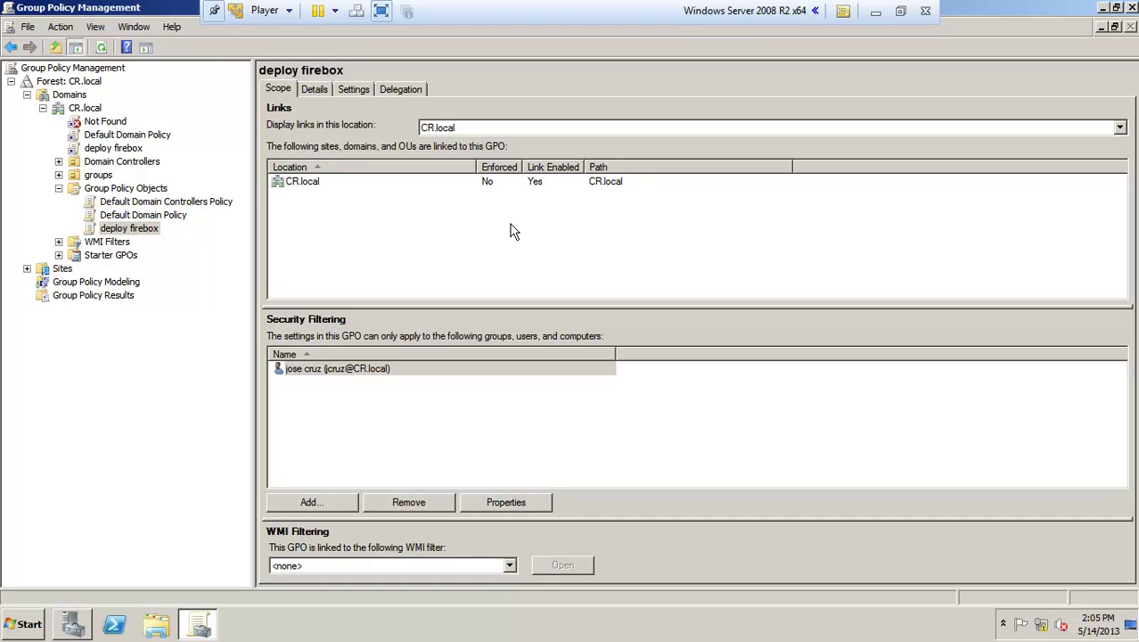
# Step: Close Group Policy Management, exit full screen, and switch to the Windows 7 VM
pyautogui.click(1131, 7)
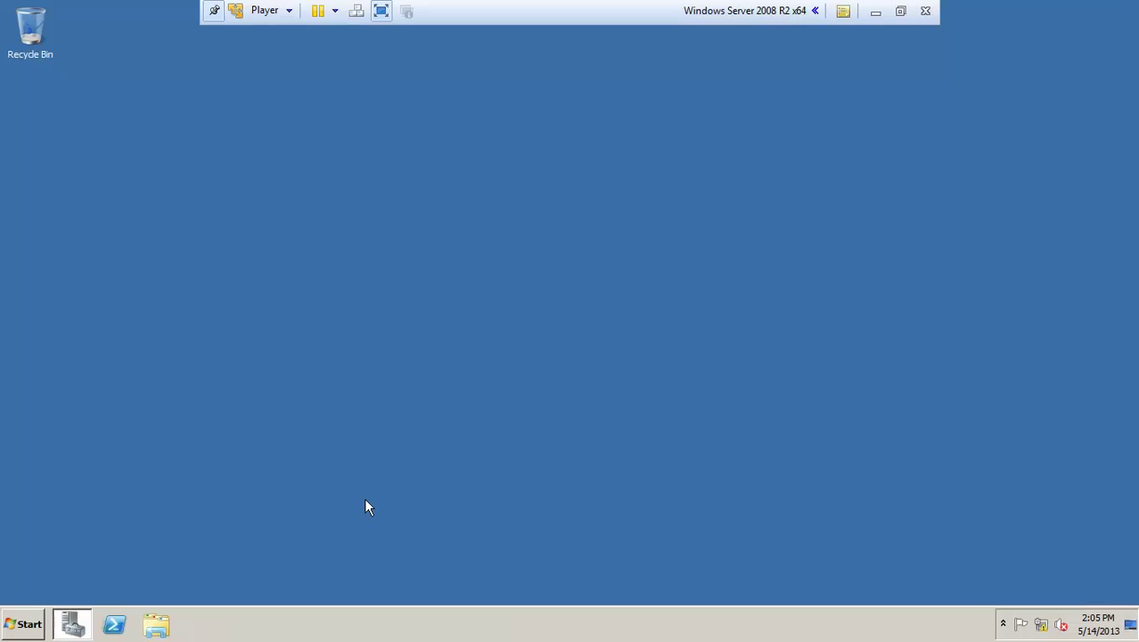
pyautogui.click(380, 11)
pyautogui.moveTo(233, 629)
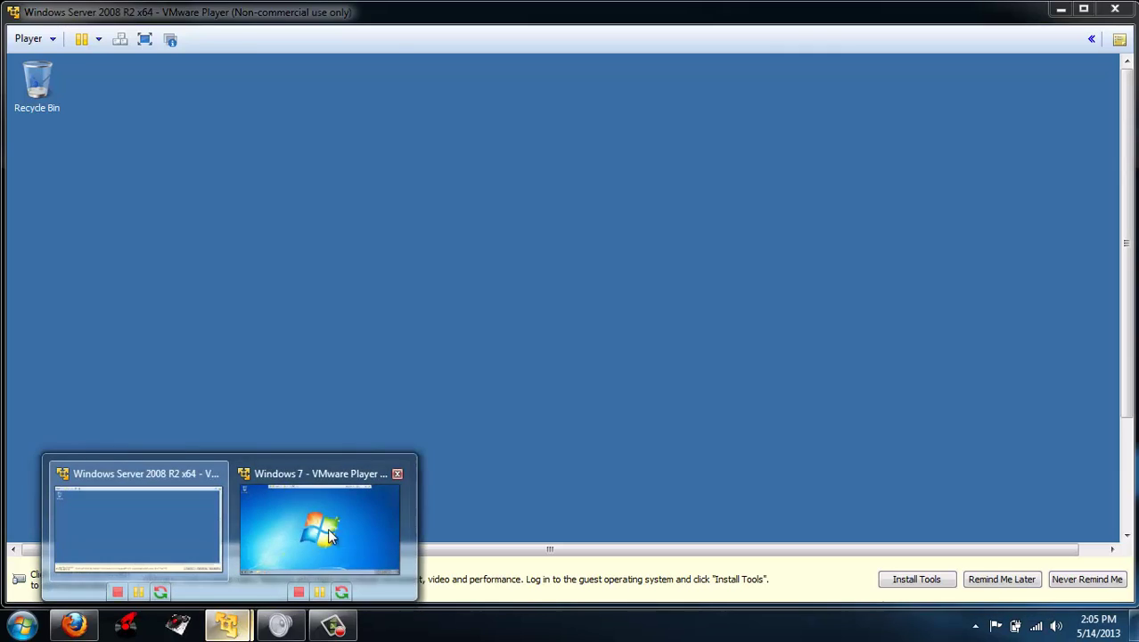
pyautogui.click(331, 517)
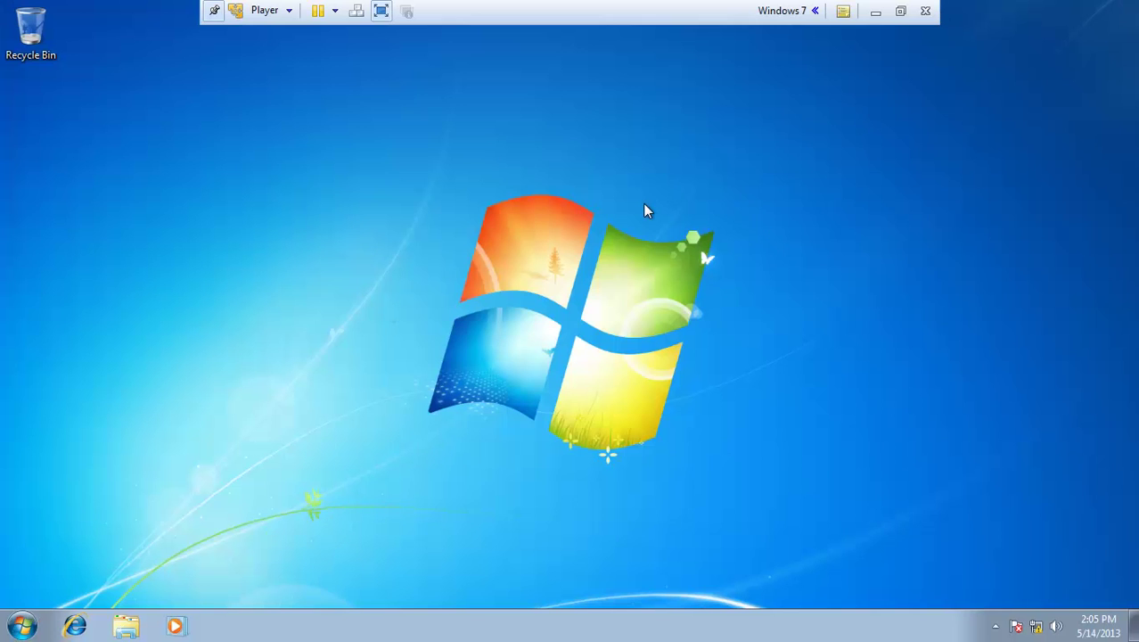
# Step: Log the user off and log back on with the account password
pyautogui.click(22, 626)
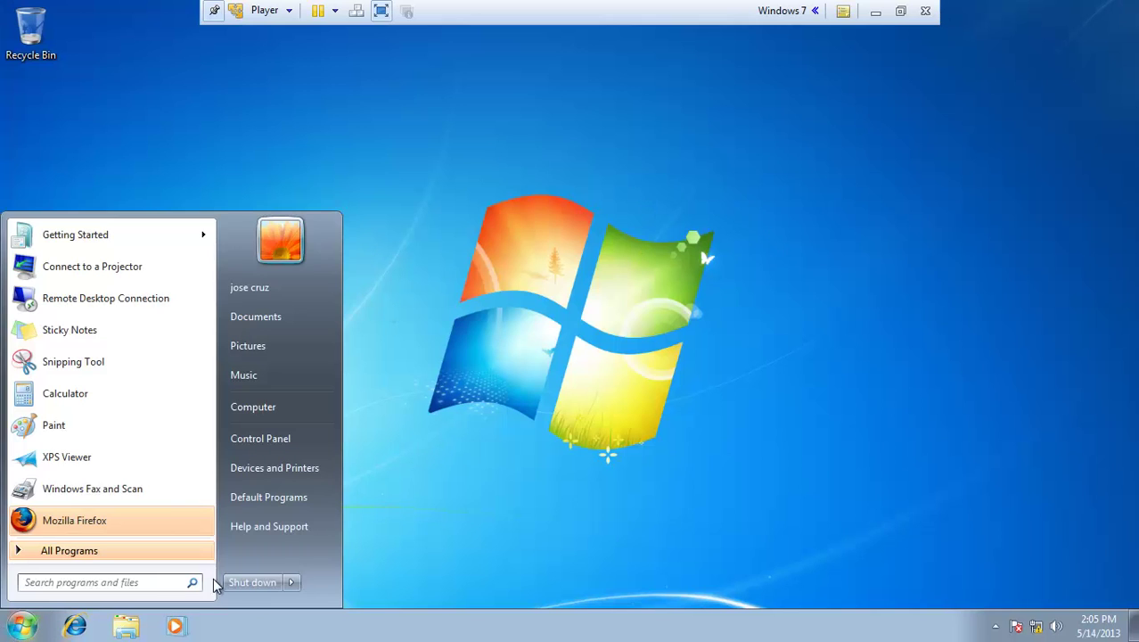
pyautogui.moveTo(287, 585)
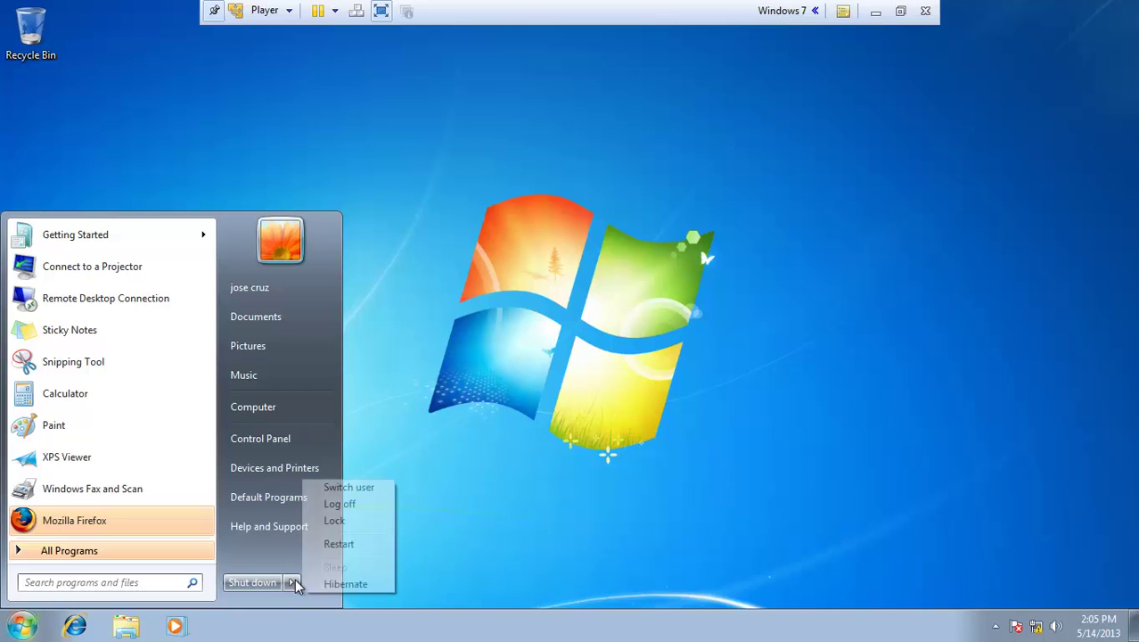
pyautogui.click(340, 503)
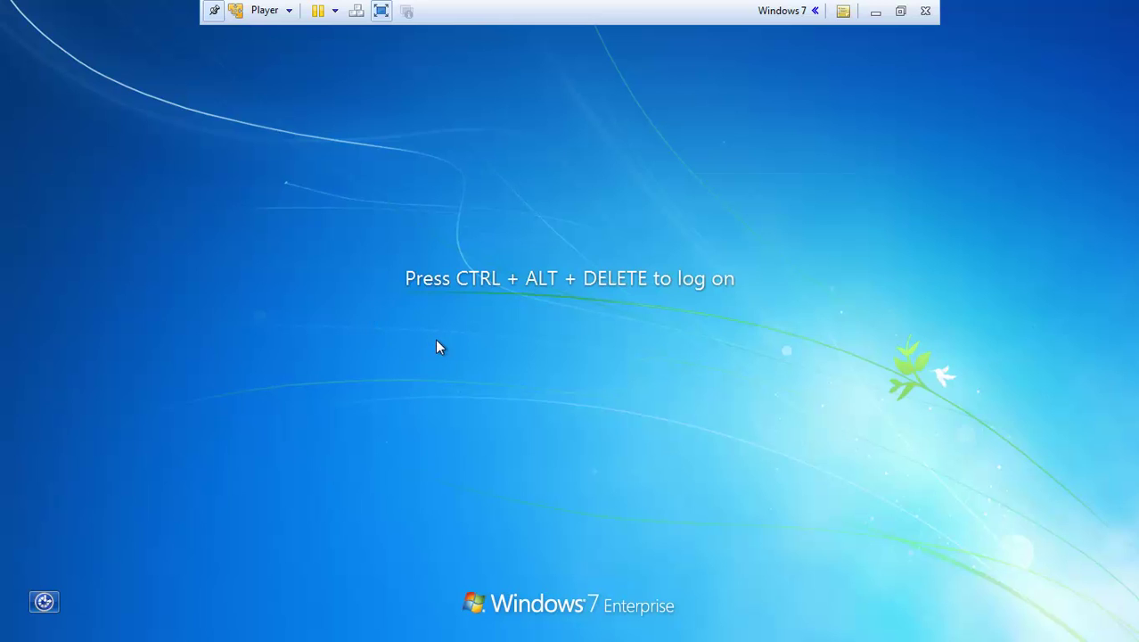
pyautogui.hotkey('ctrl', 'alt', 'Delete')
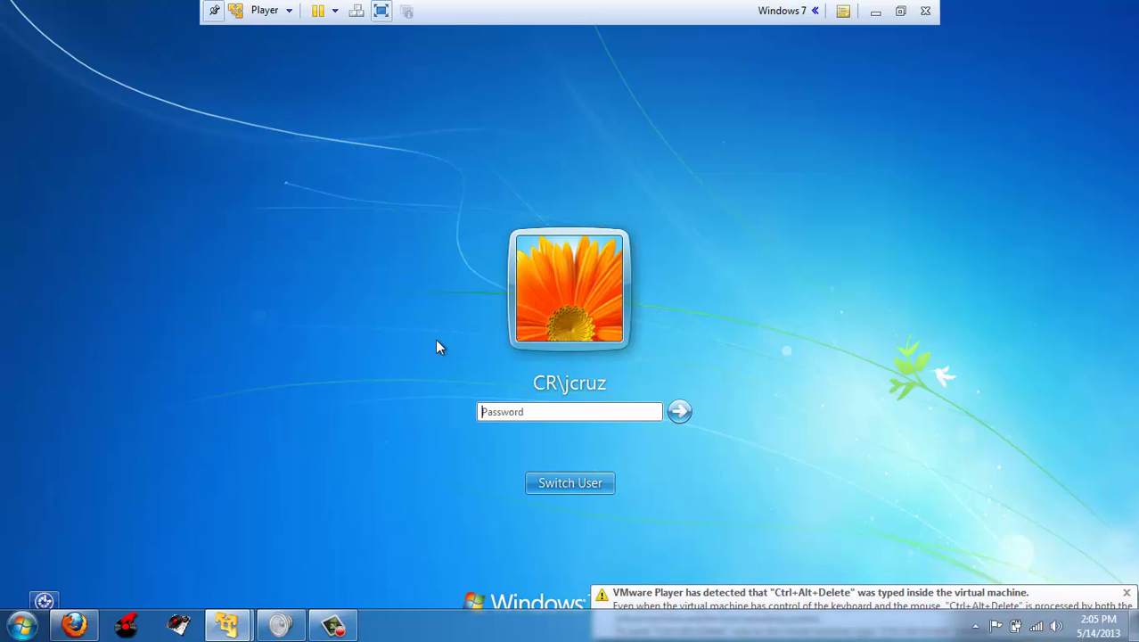
pyautogui.click(572, 413)
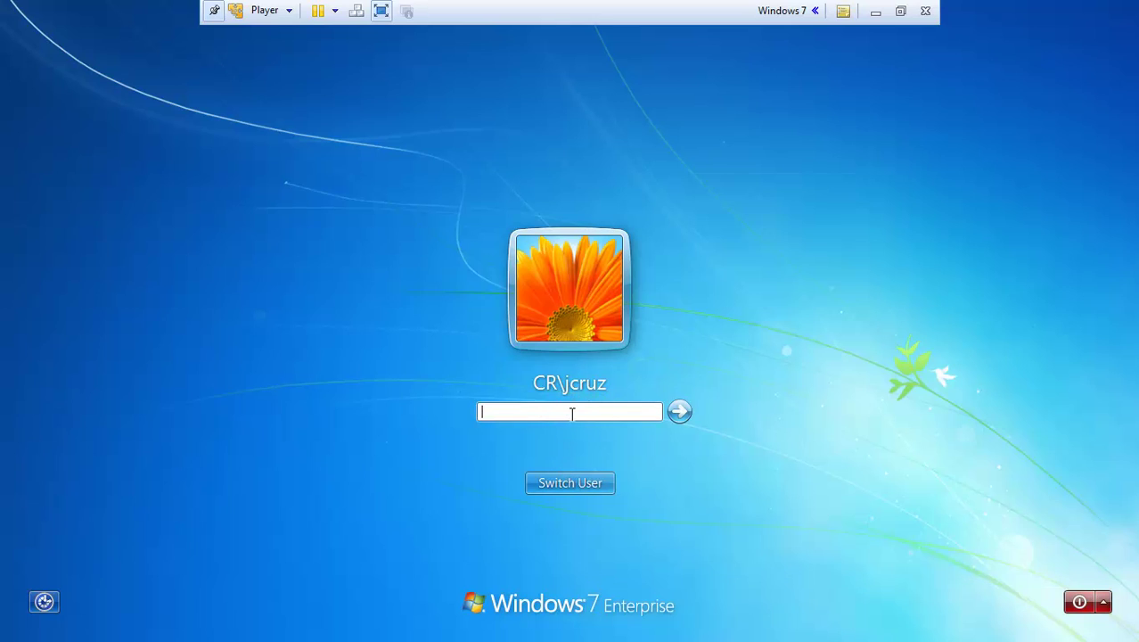
pyautogui.write('*********')
pyautogui.press('Return')
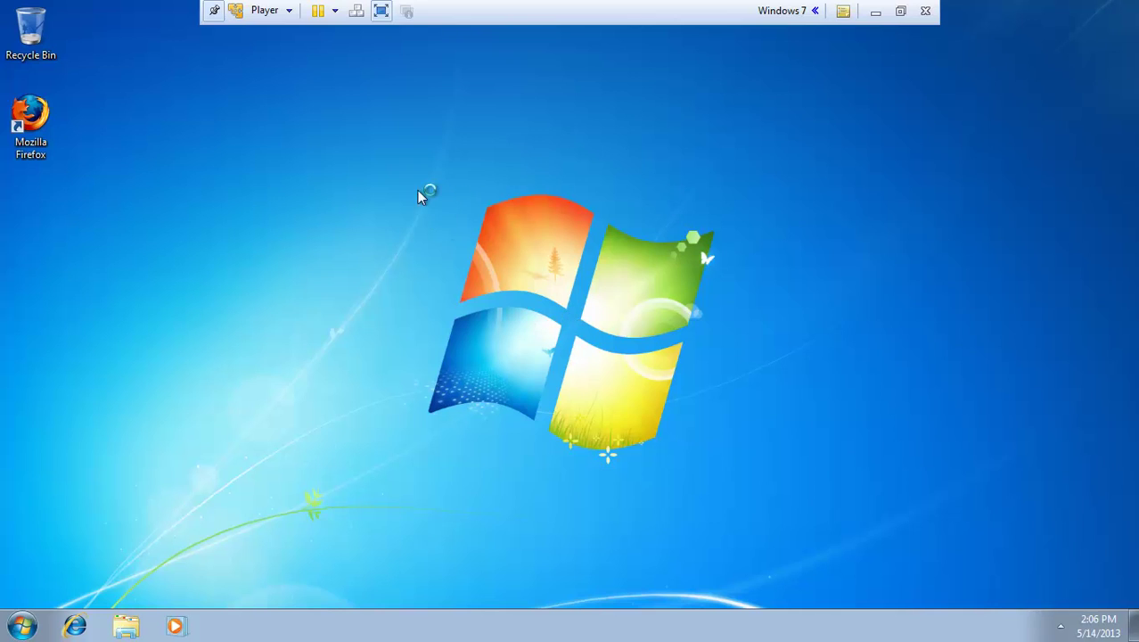
pyautogui.moveTo(51, 120); pyautogui.dragTo(571, 175)
pyautogui.click(583, 132)
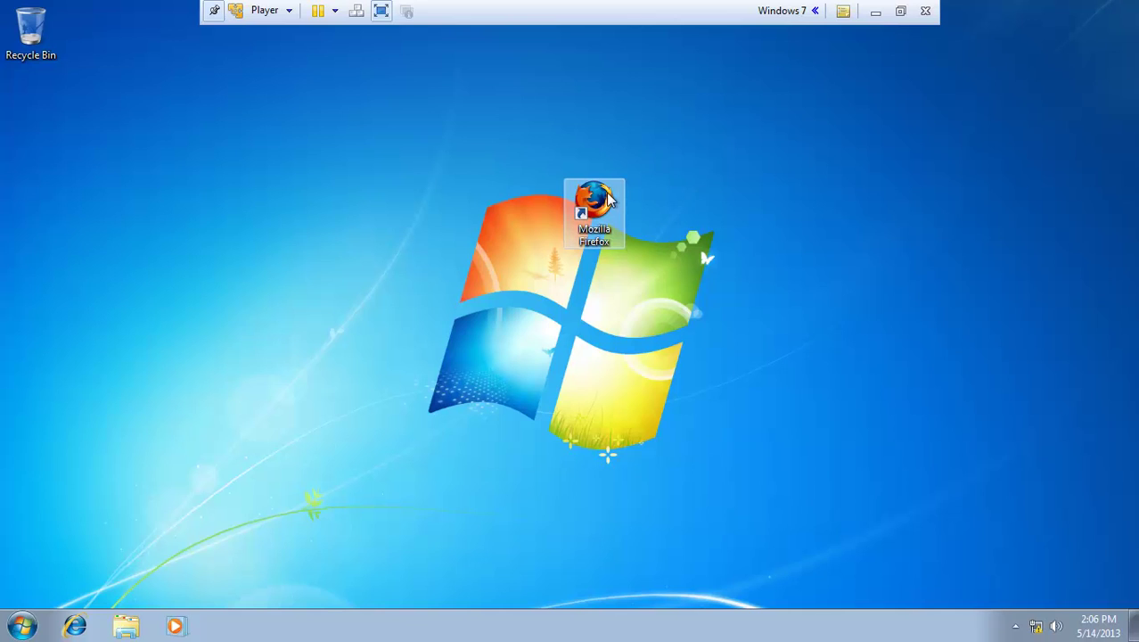
pyautogui.moveTo(608, 199); pyautogui.dragTo(72, 124)
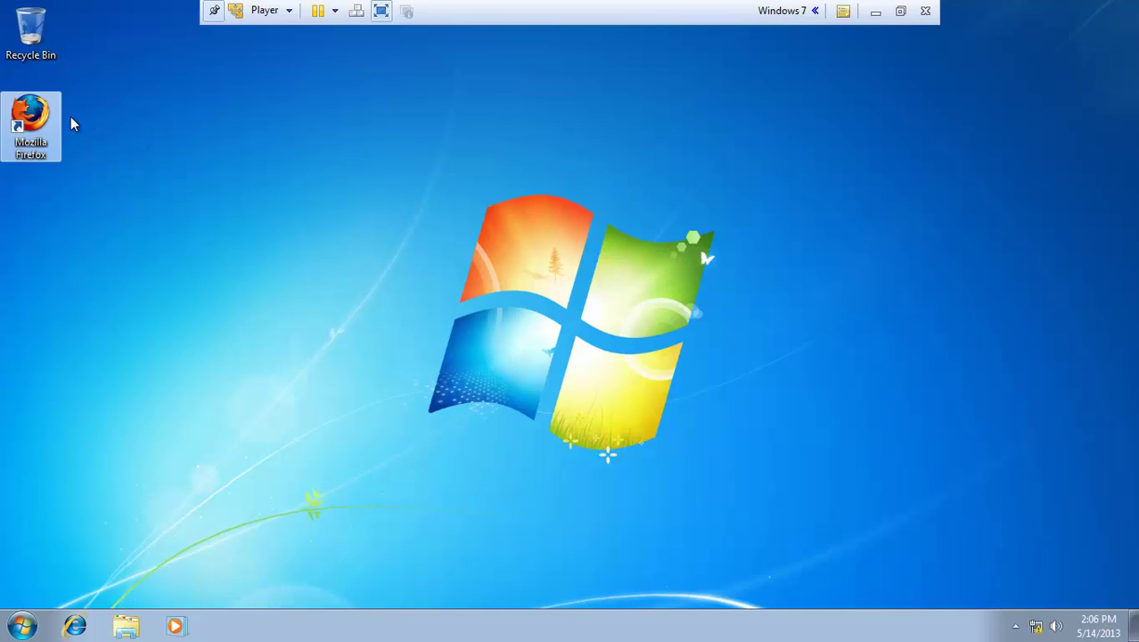
pyautogui.click(375, 162)
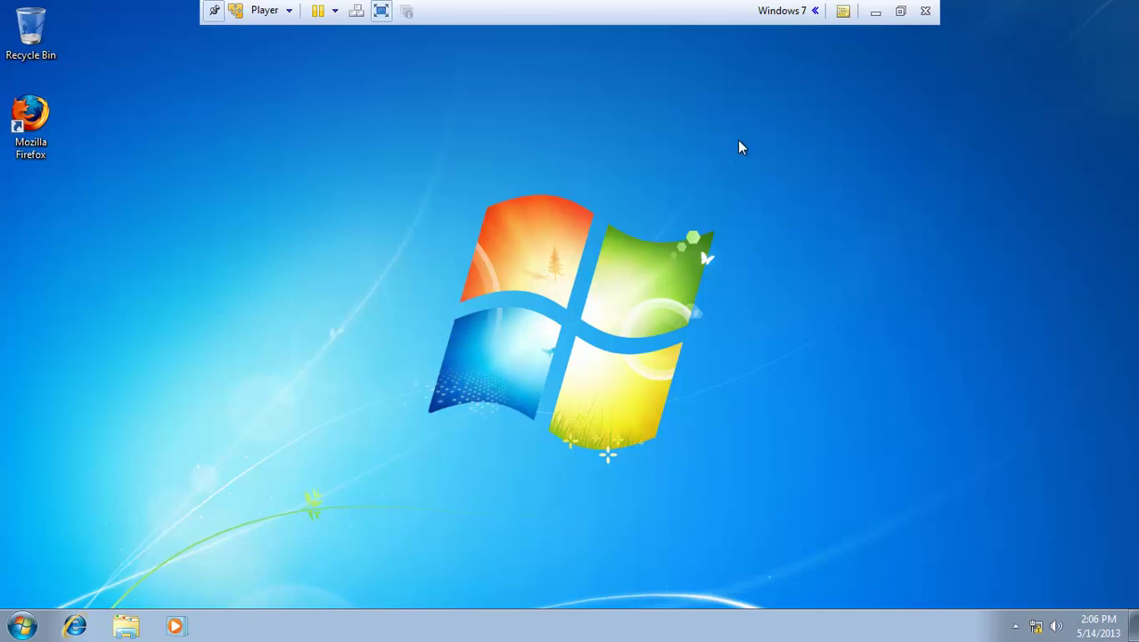
# Step: Make the server VM full screen and launch Group Policy Management from Start
pyautogui.click(871, 19)
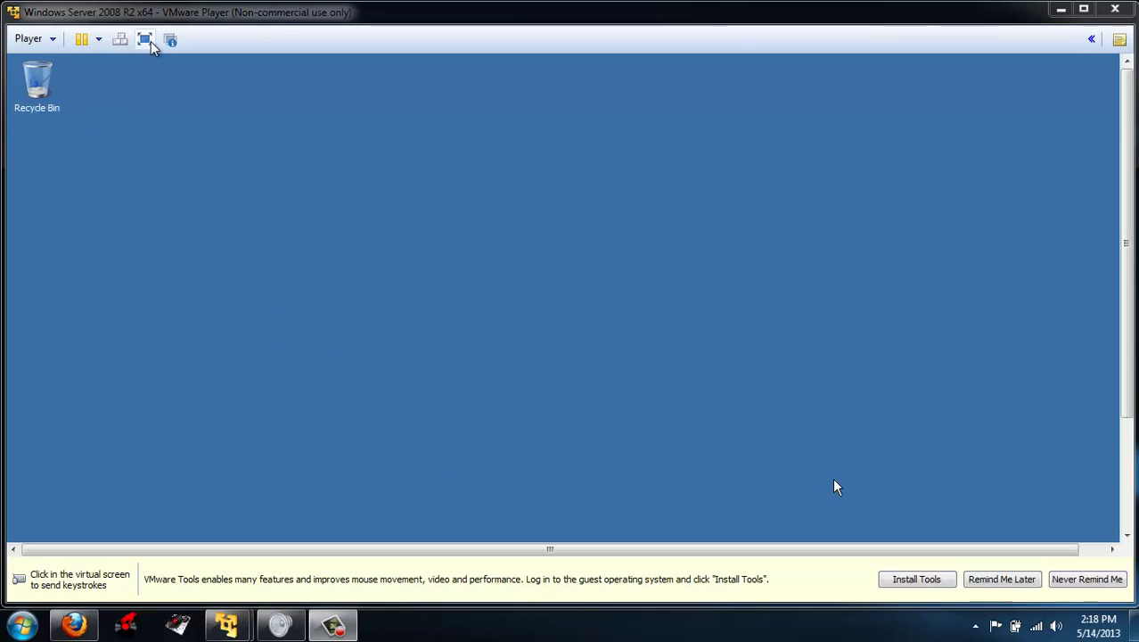
pyautogui.click(145, 38)
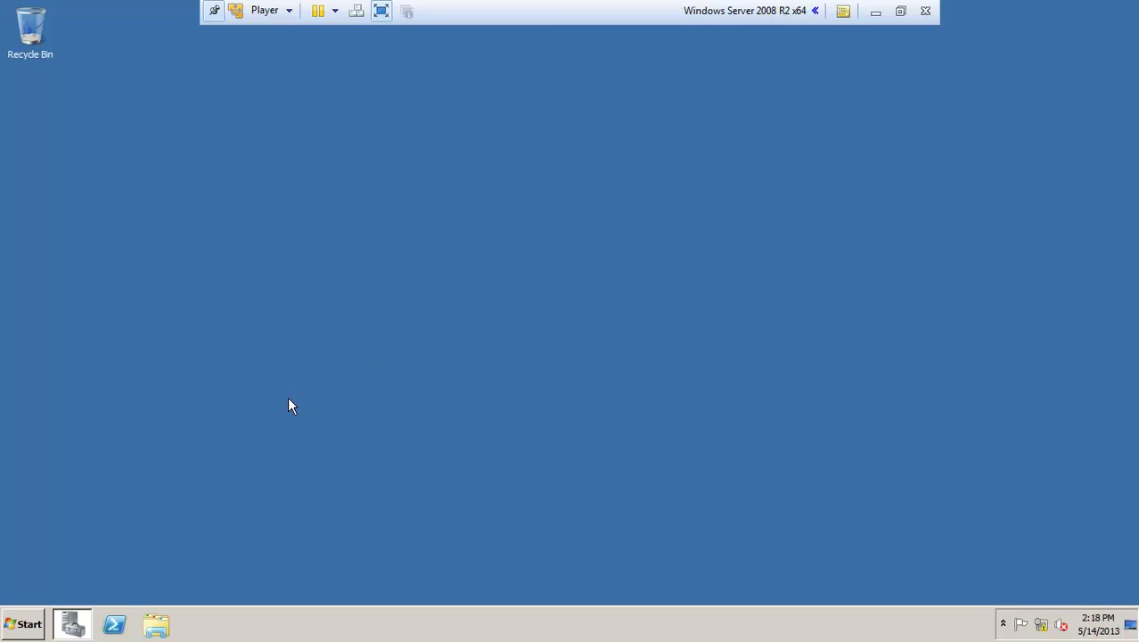
pyautogui.press('super')
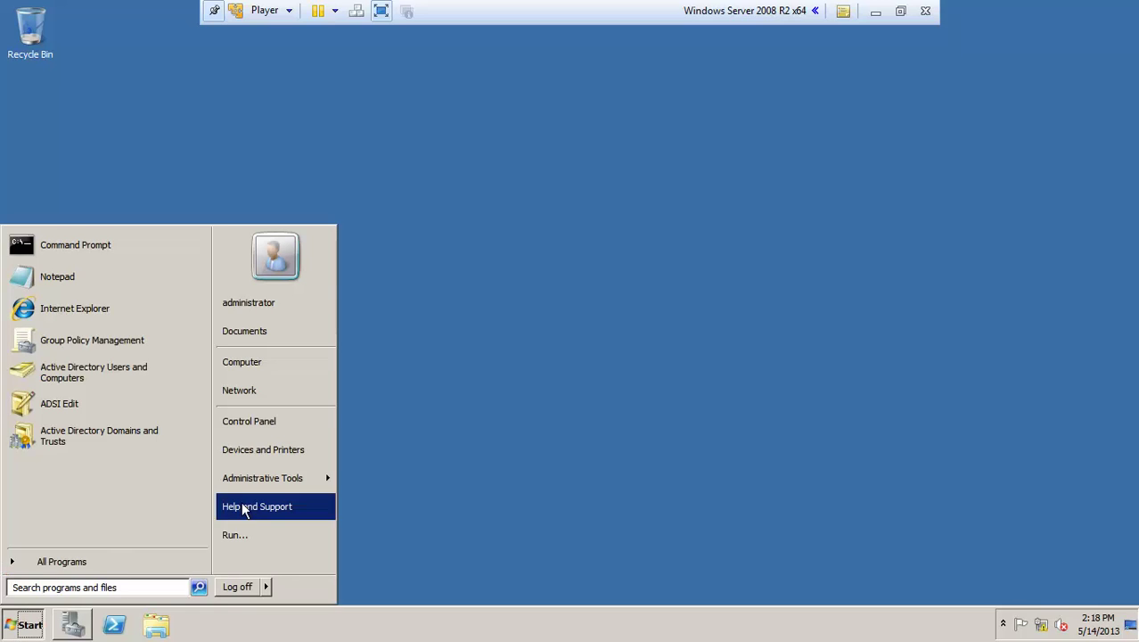
pyautogui.moveTo(278, 483)
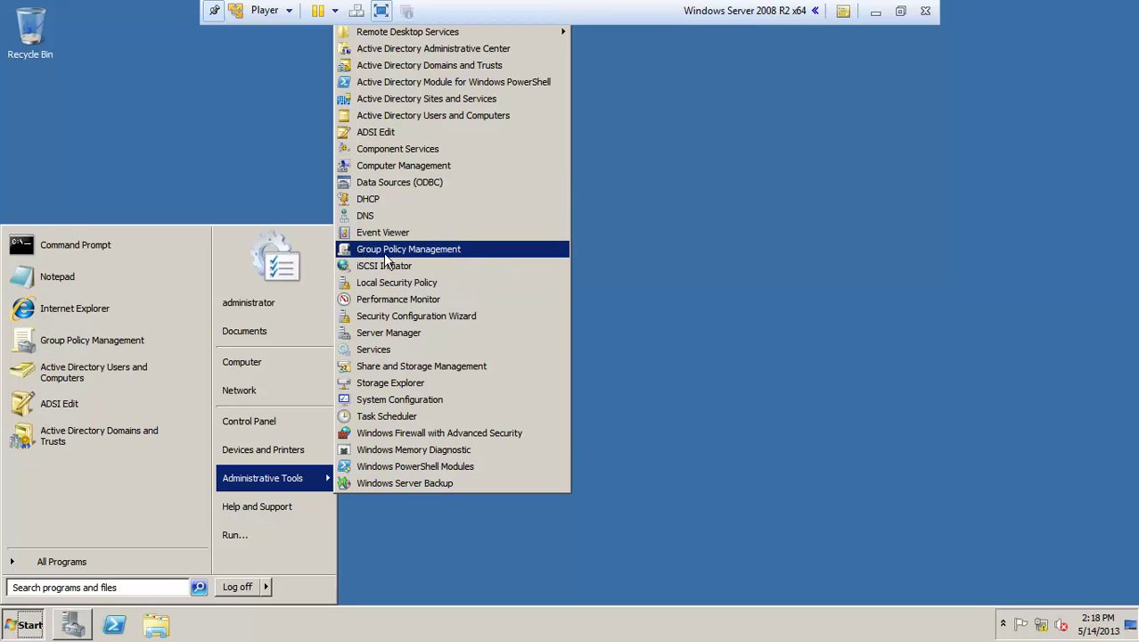
pyautogui.click(431, 248)
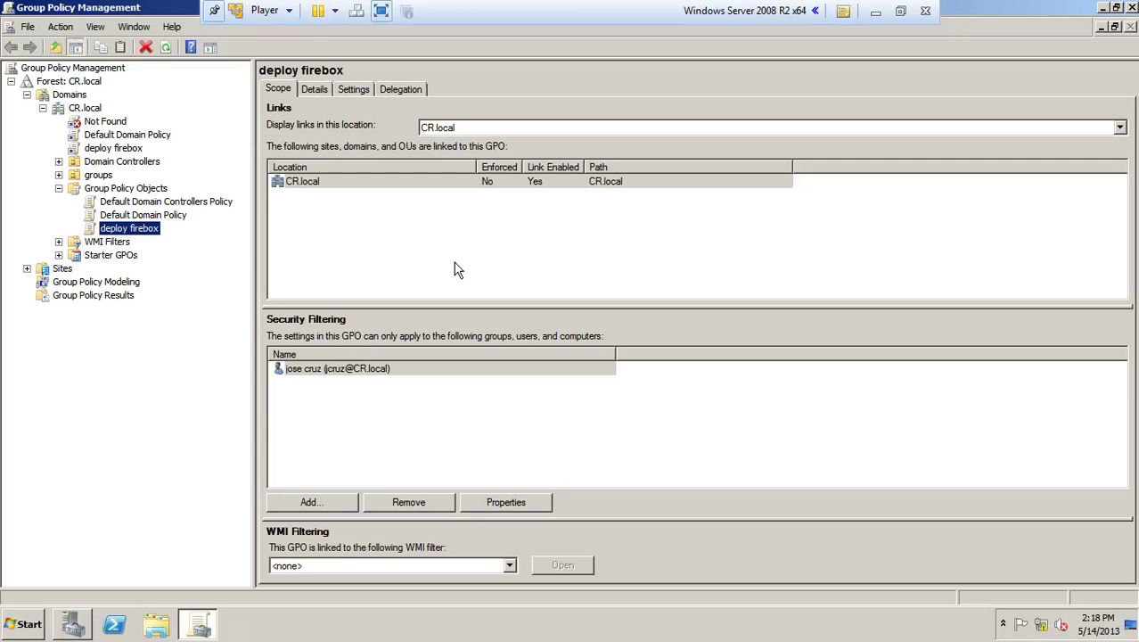
# Step: Create a new GPO named mapdrive under Group Policy Objects
pyautogui.rightClick(122, 194)
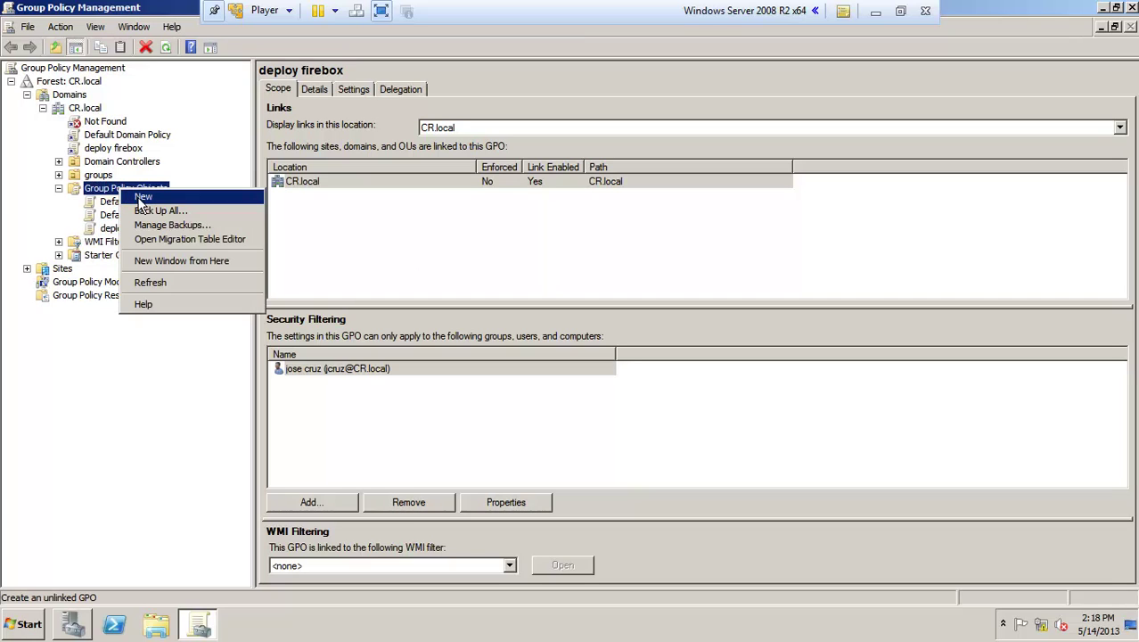
pyautogui.click(142, 198)
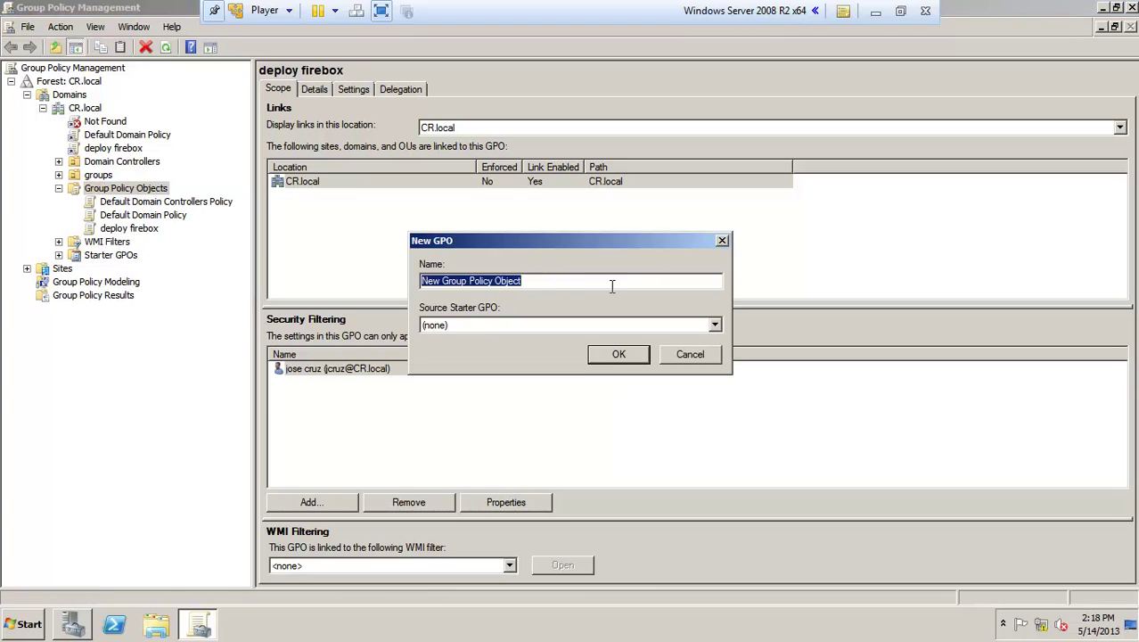
pyautogui.write('mapdrive')
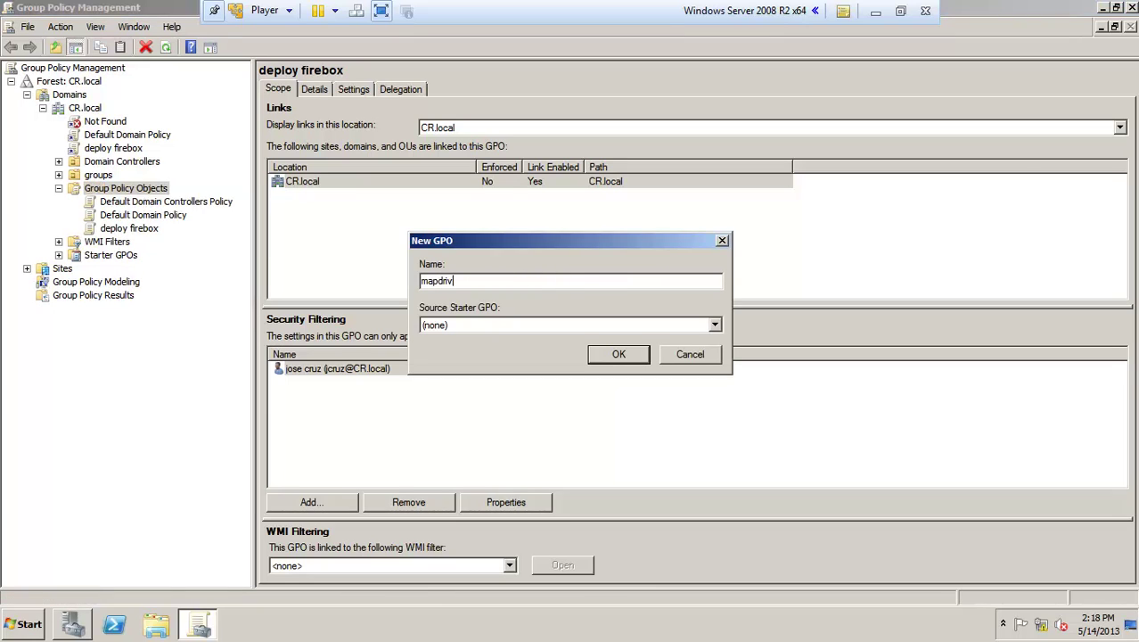
pyautogui.click(618, 353)
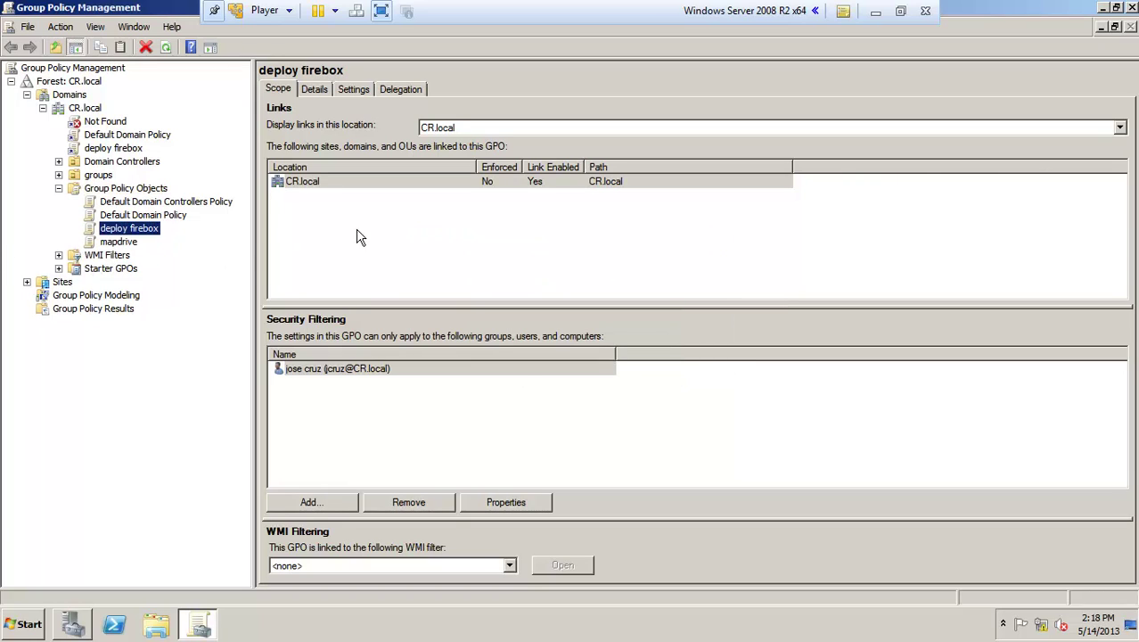
# Step: Open the mapdrive GPO in Group Policy Management Editor
pyautogui.click(126, 192)
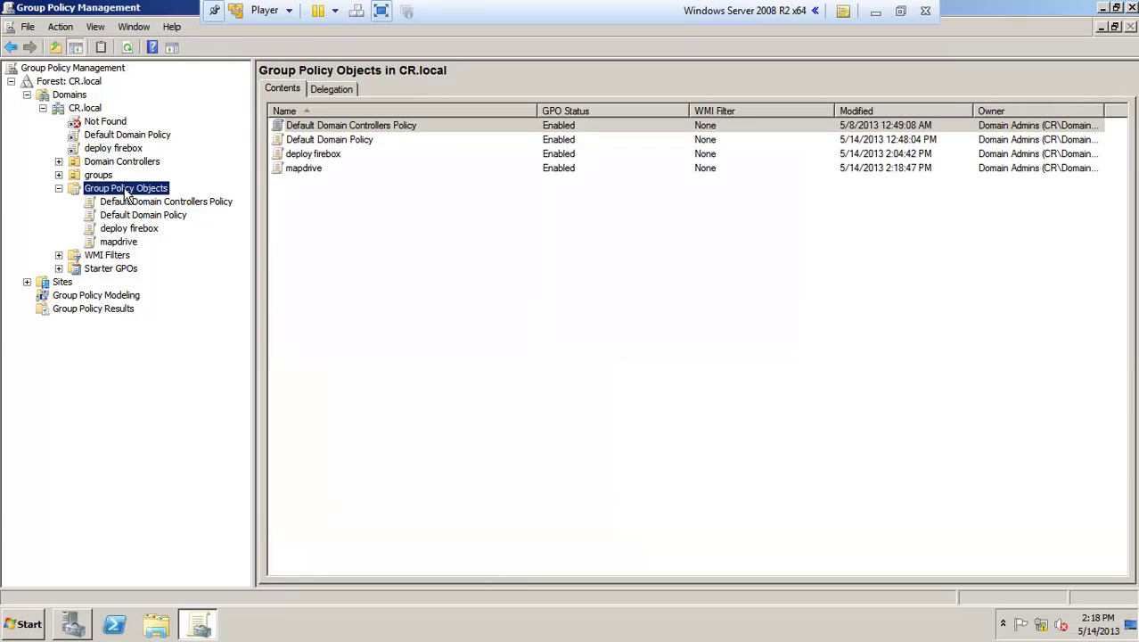
pyautogui.rightClick(302, 171)
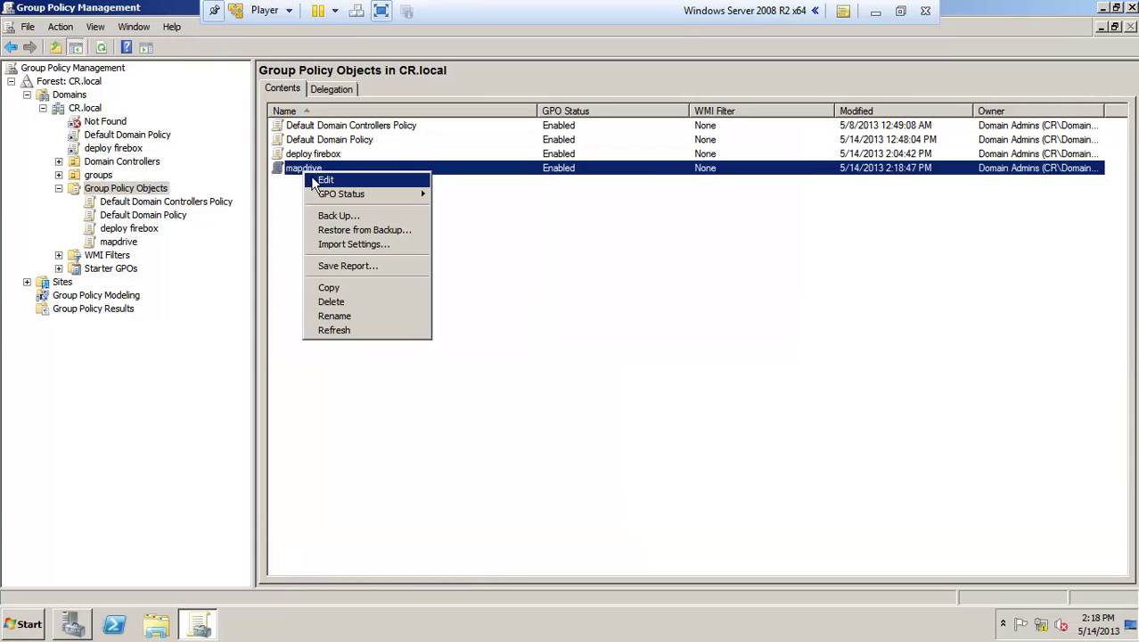
pyautogui.click(326, 182)
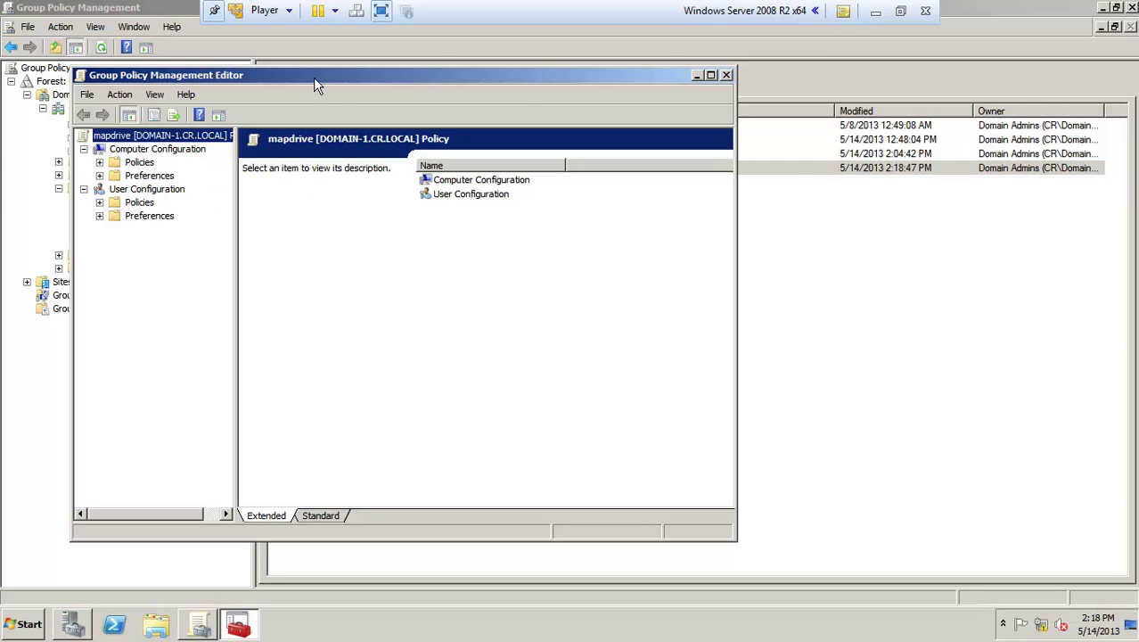
# Step: Start a new Mapped Drive item under User Configuration > Preferences > Windows Settings > Drive Maps
pyautogui.moveTo(314, 80); pyautogui.dragTo(483, 107)
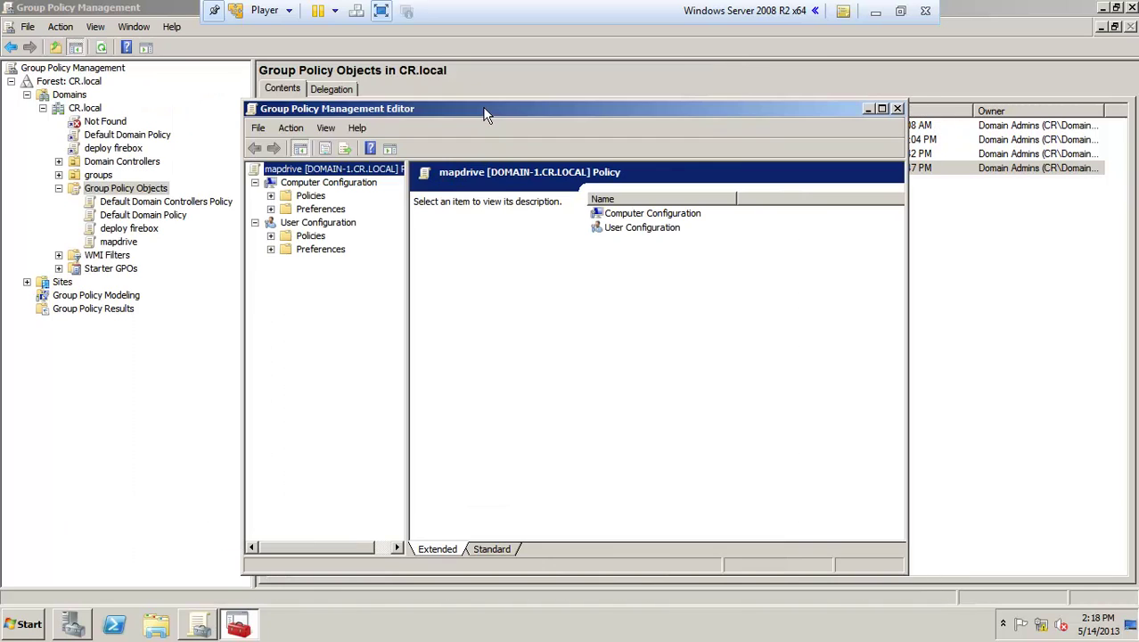
pyautogui.click(270, 250)
pyautogui.click(286, 263)
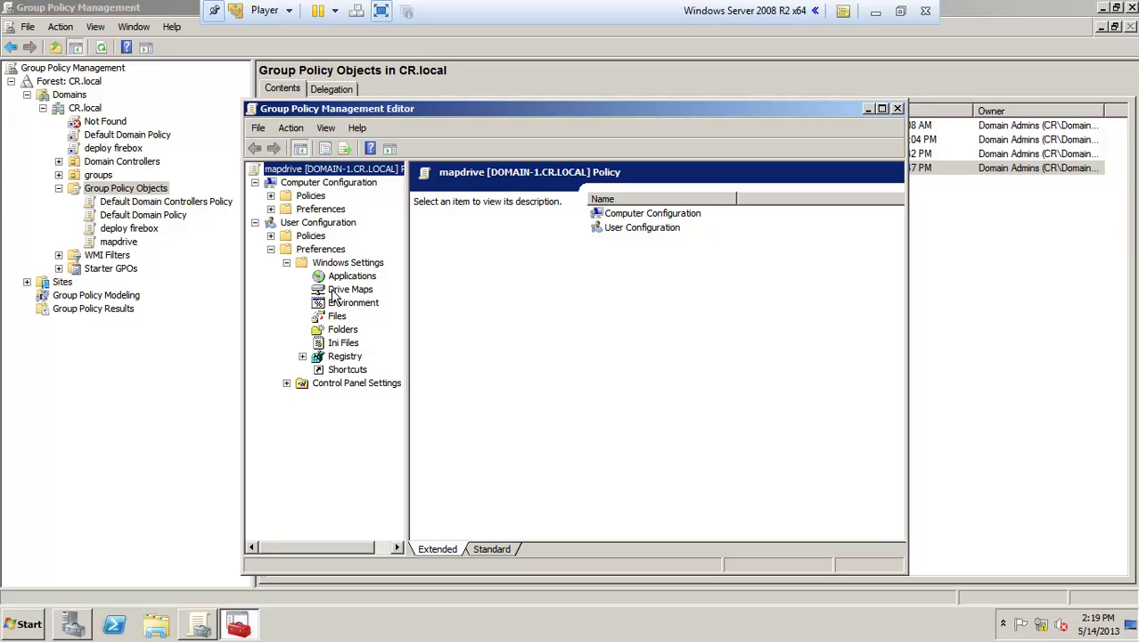
pyautogui.click(340, 290)
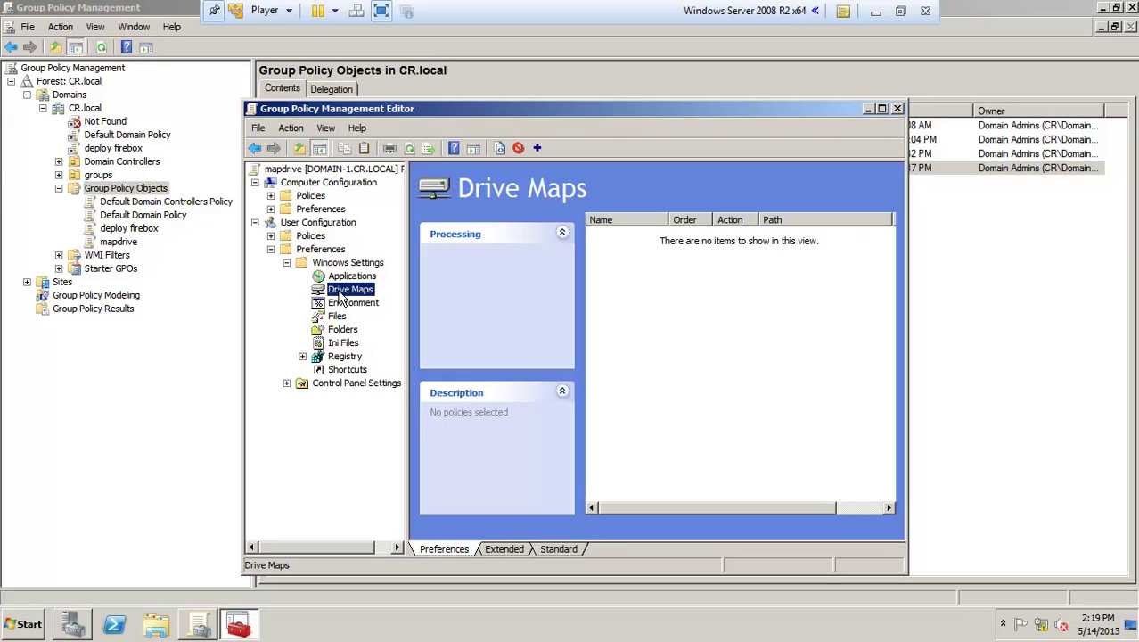
pyautogui.rightClick(369, 289)
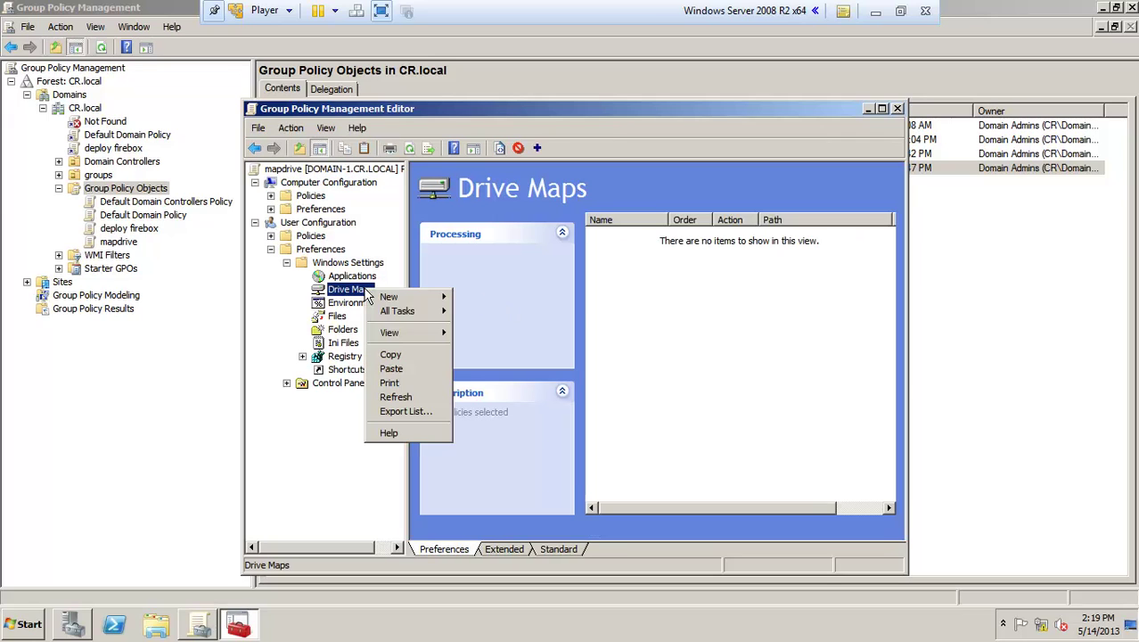
pyautogui.moveTo(392, 298)
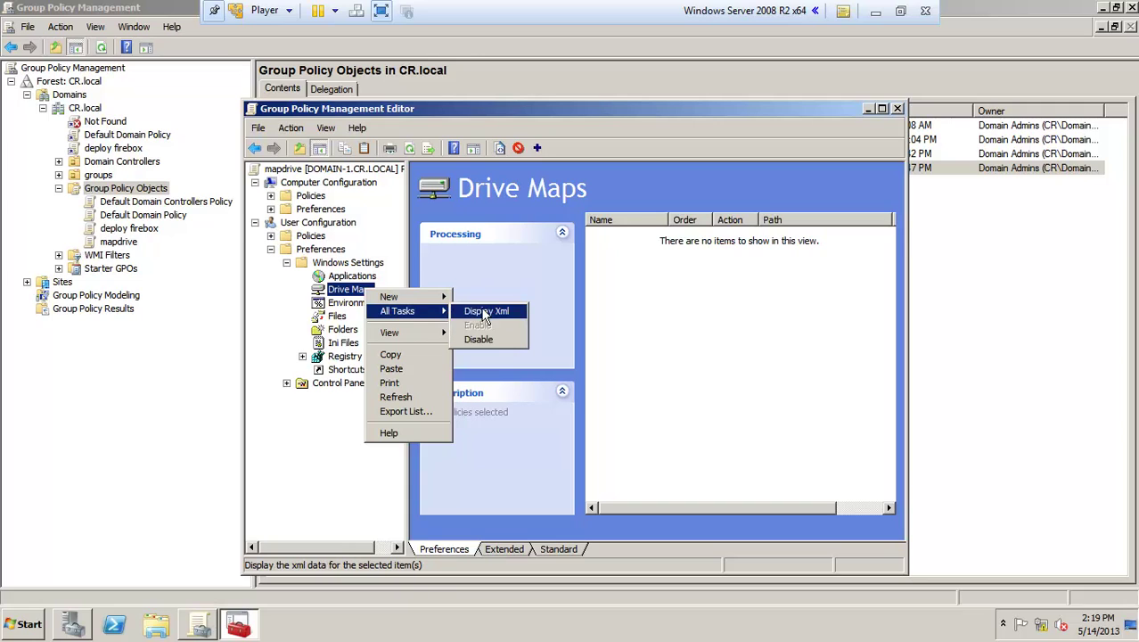
pyautogui.moveTo(446, 294)
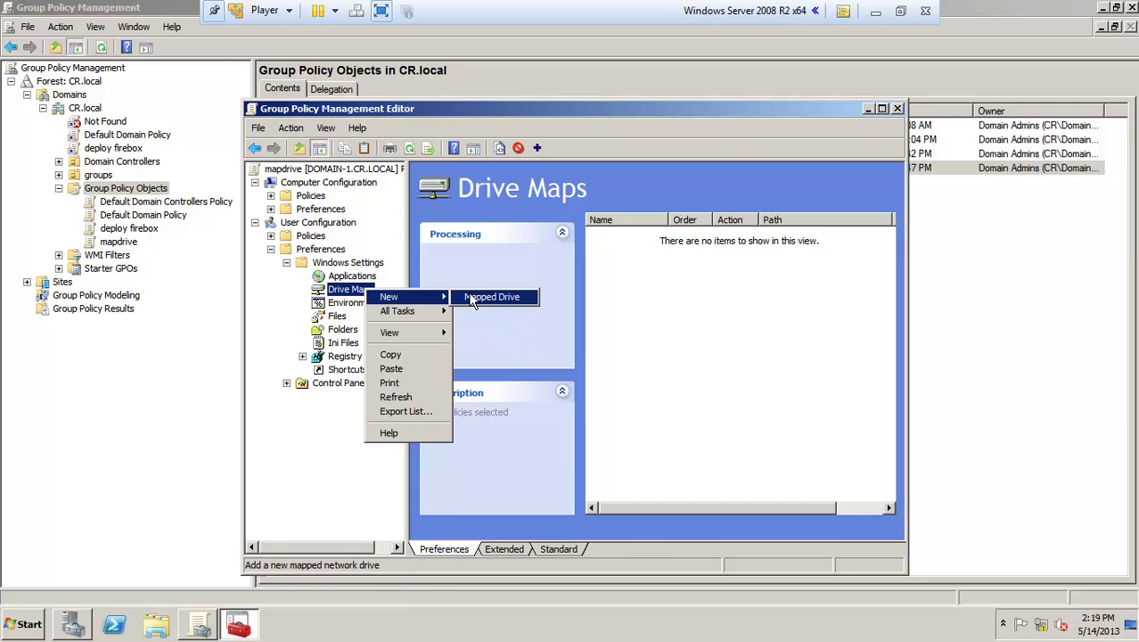
pyautogui.click(484, 301)
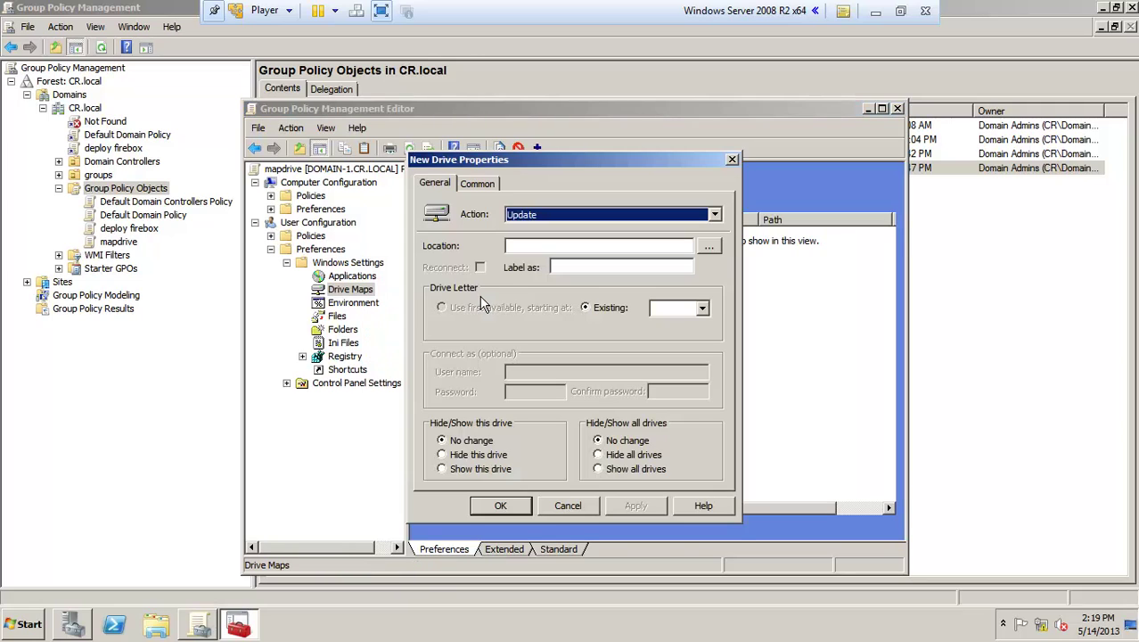
# Step: Map drive letter S: to \\DOMAIN-1\mapdrive, confirm it, and close the policy editor
pyautogui.click(549, 247)
pyautogui.write('\\\\DOMAIN-1\\mapdrive')
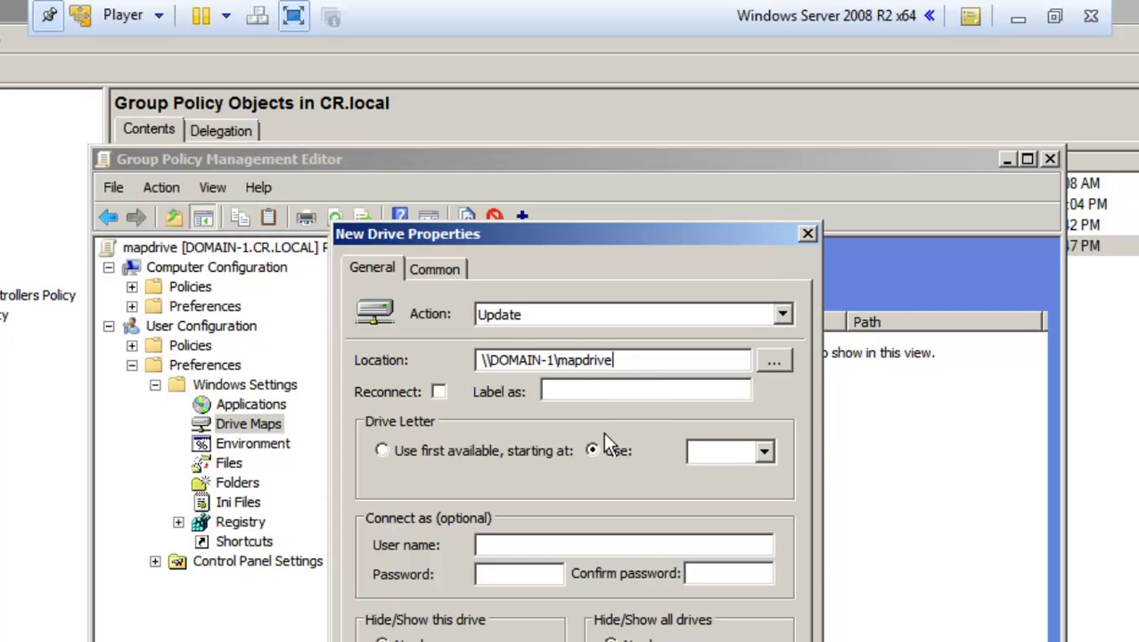
pyautogui.click(764, 450)
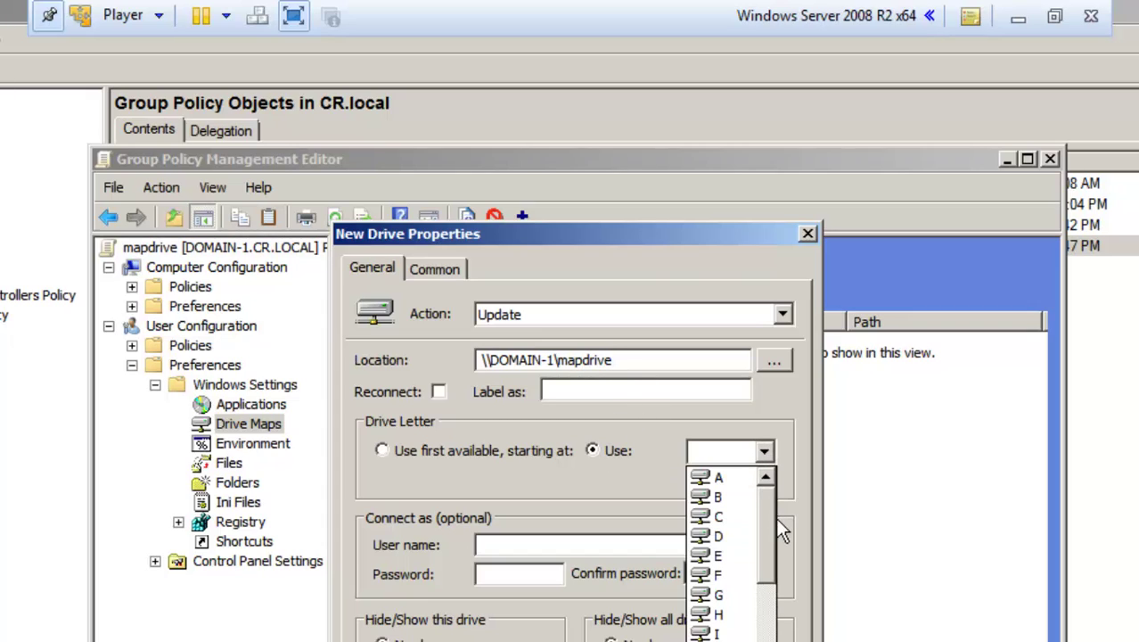
pyautogui.moveTo(760, 523); pyautogui.dragTo(768, 634)
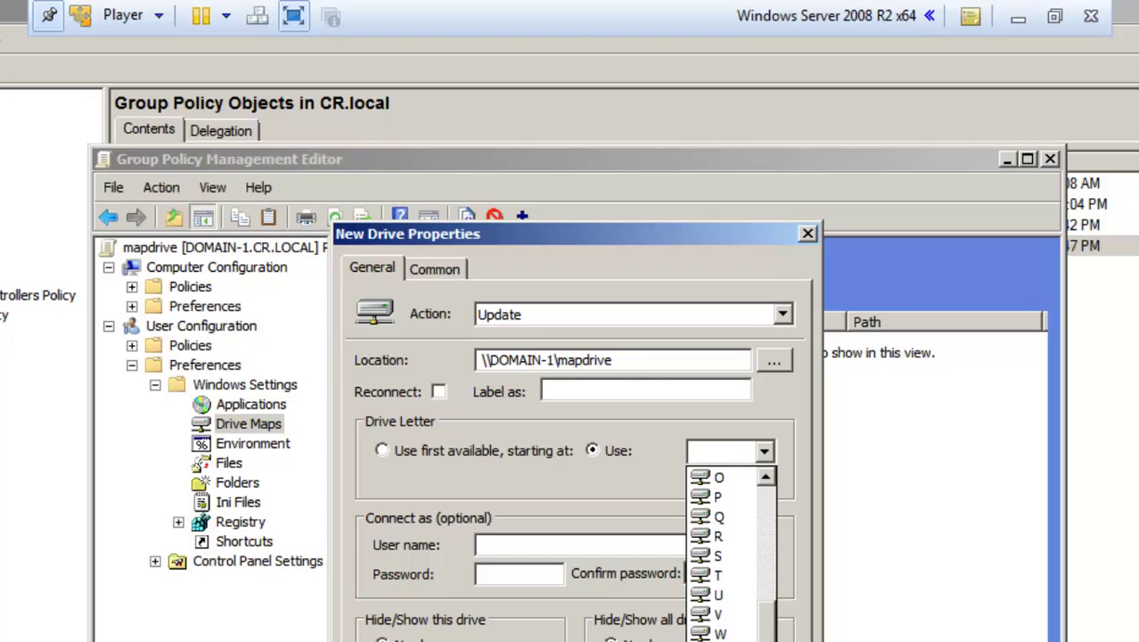
pyautogui.click(729, 557)
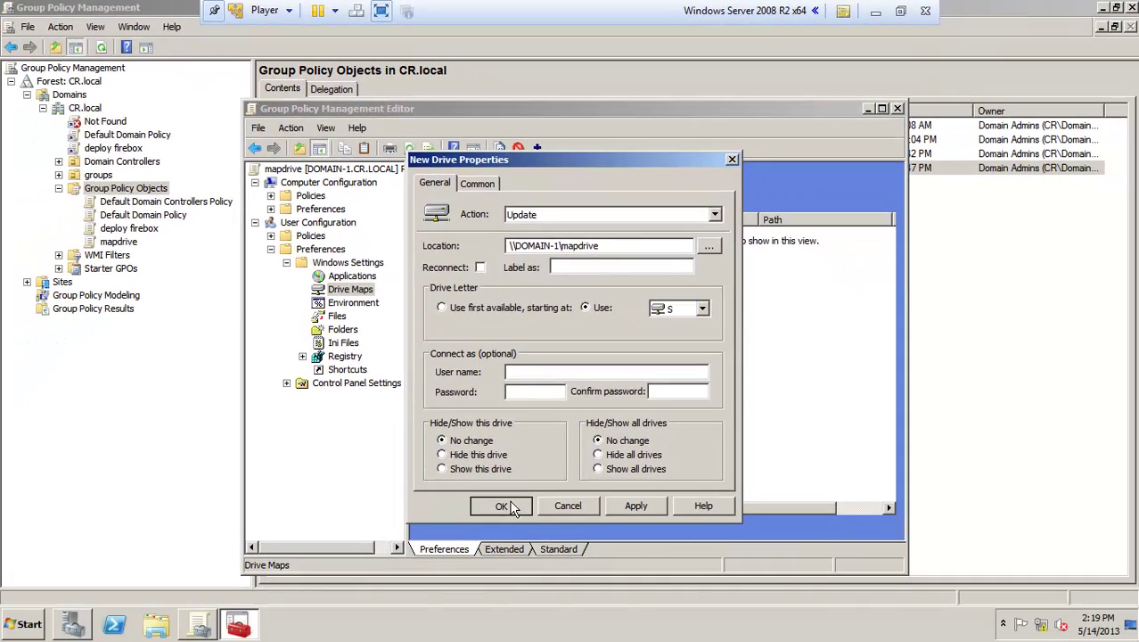
pyautogui.click(486, 577)
pyautogui.click(669, 382)
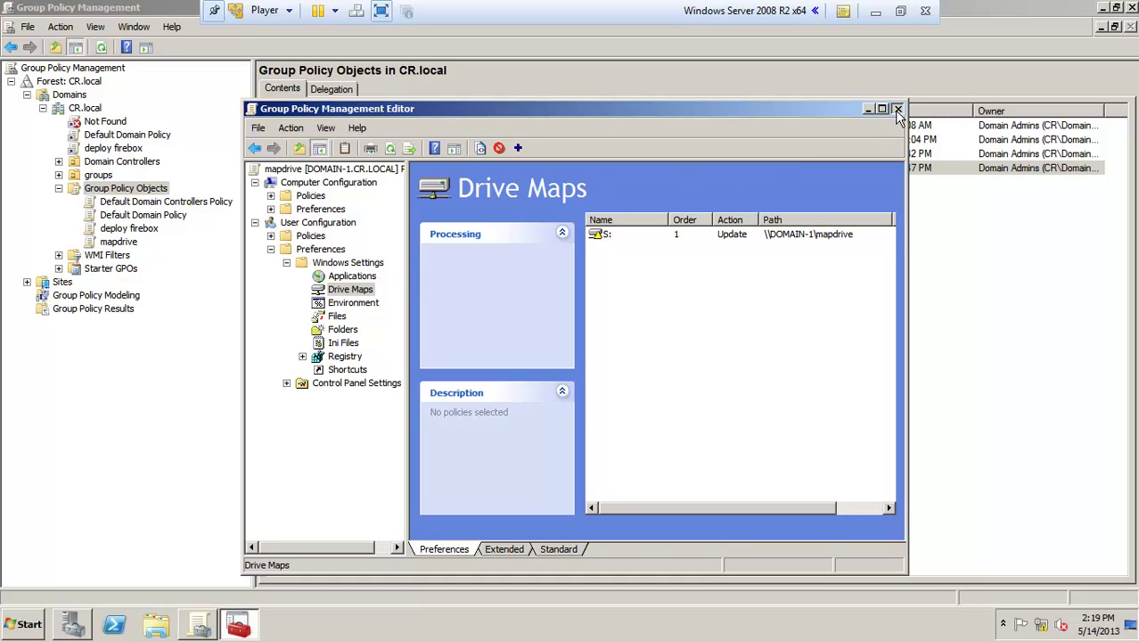
pyautogui.click(896, 109)
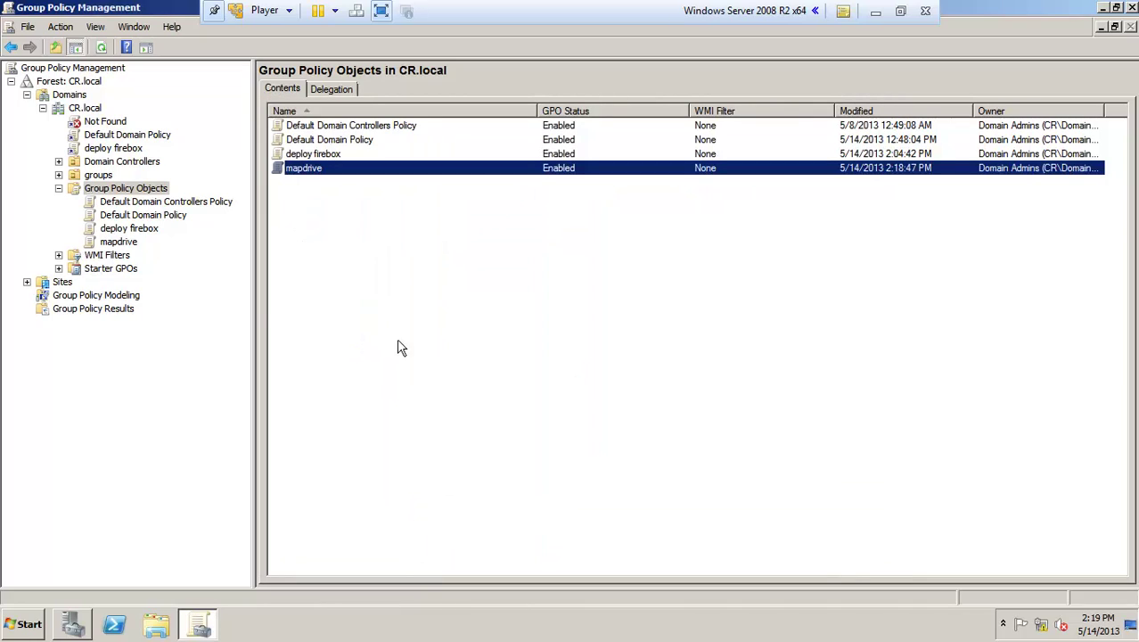
# Step: Add the domain user's account, resolved with Check Names, to mapdrive's Security Filtering
pyautogui.click(116, 242)
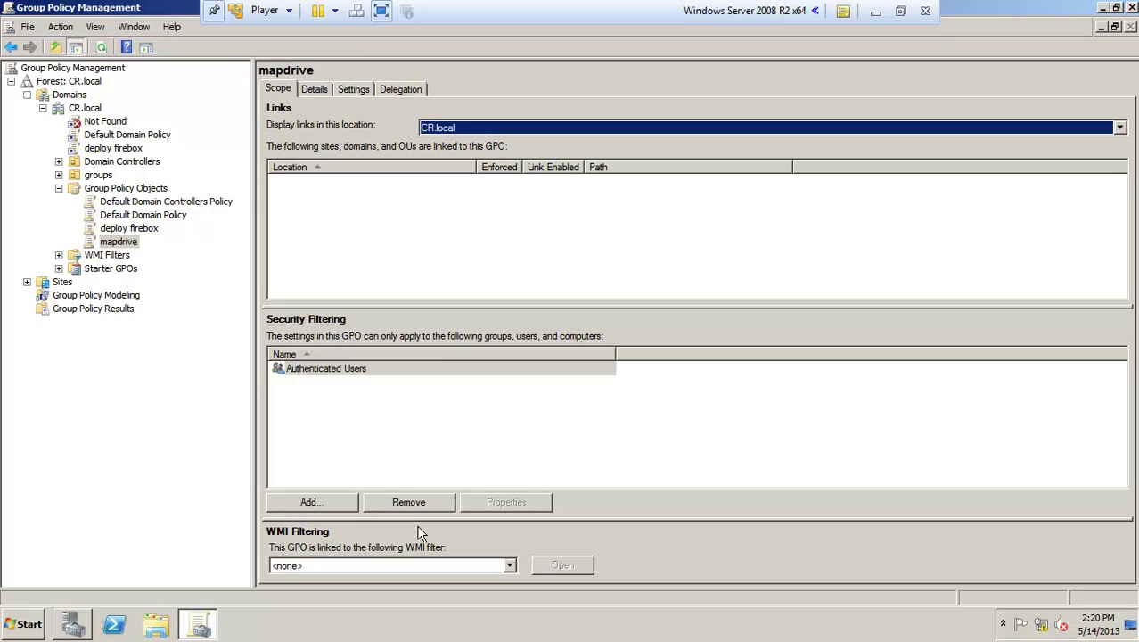
pyautogui.click(313, 501)
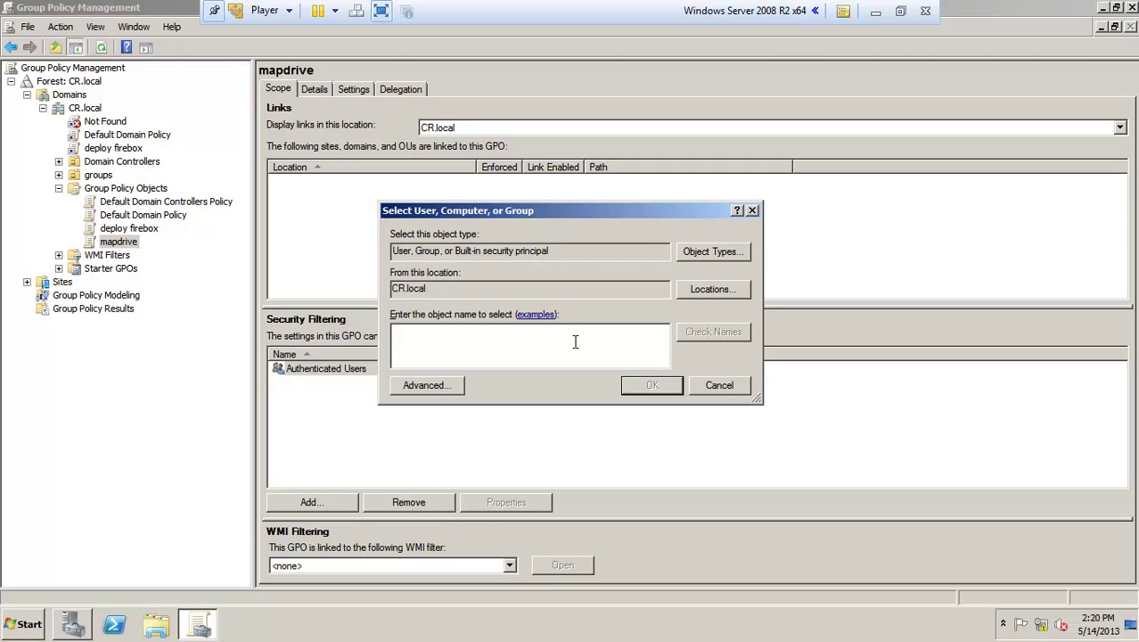
pyautogui.click(723, 335)
pyautogui.click(638, 389)
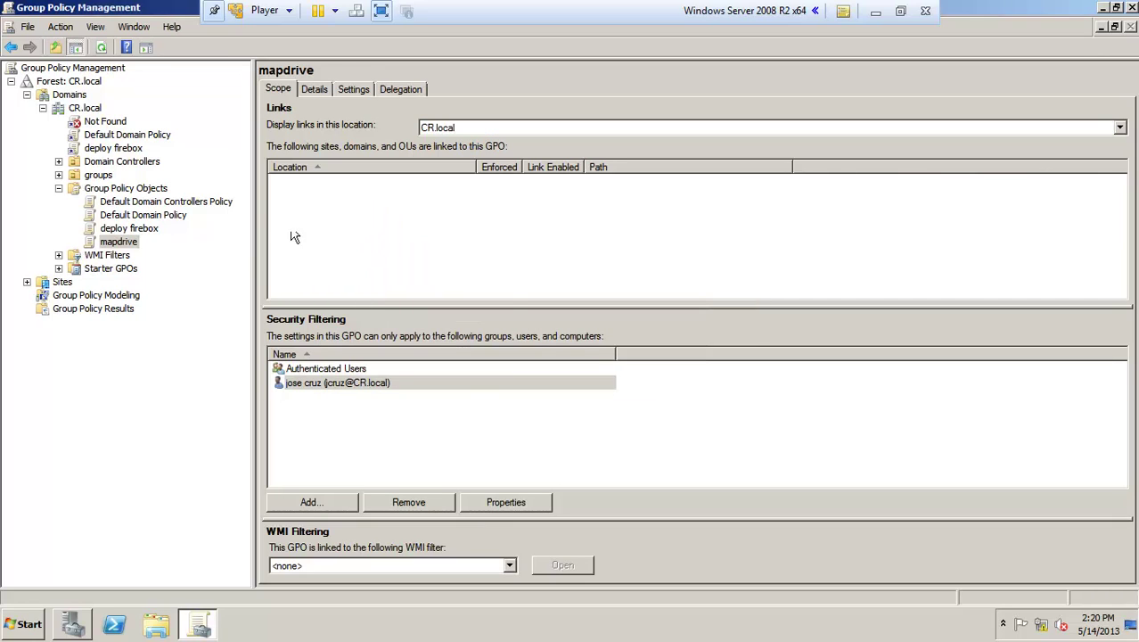
# Step: Link the existing mapdrive GPO to CR.local through Link an Existing GPO
pyautogui.rightClick(85, 109)
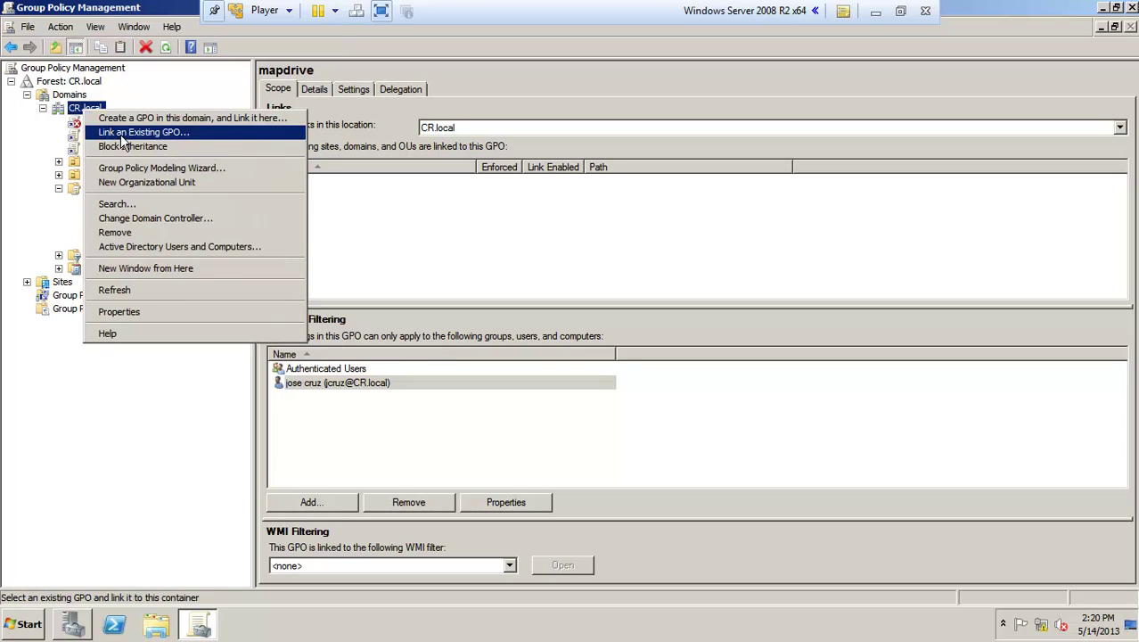
pyautogui.click(124, 133)
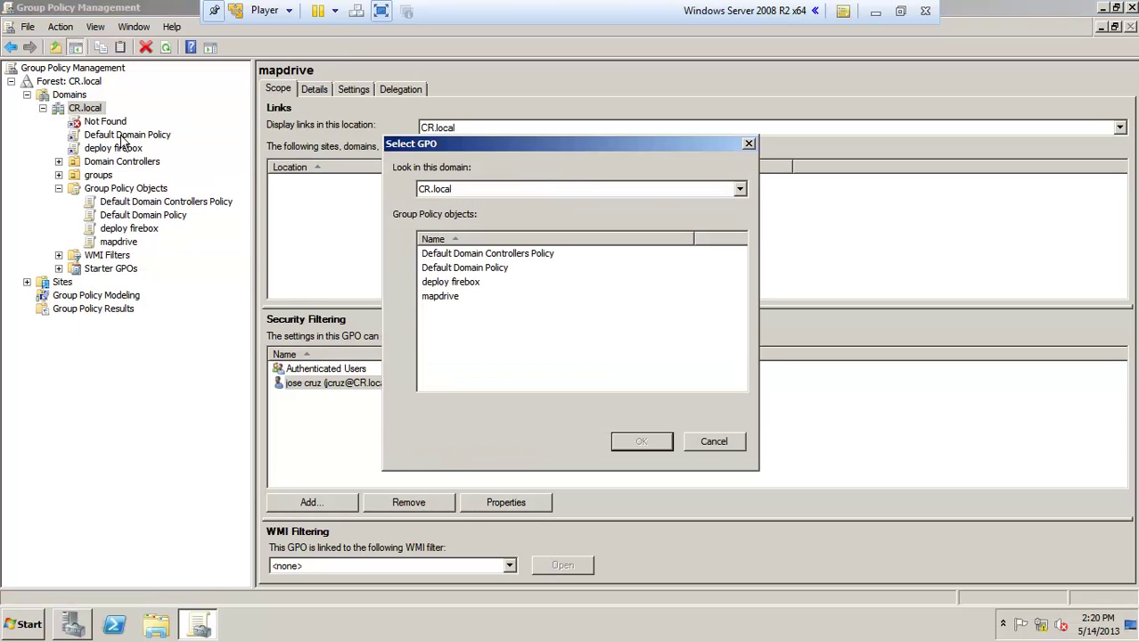
pyautogui.click(440, 298)
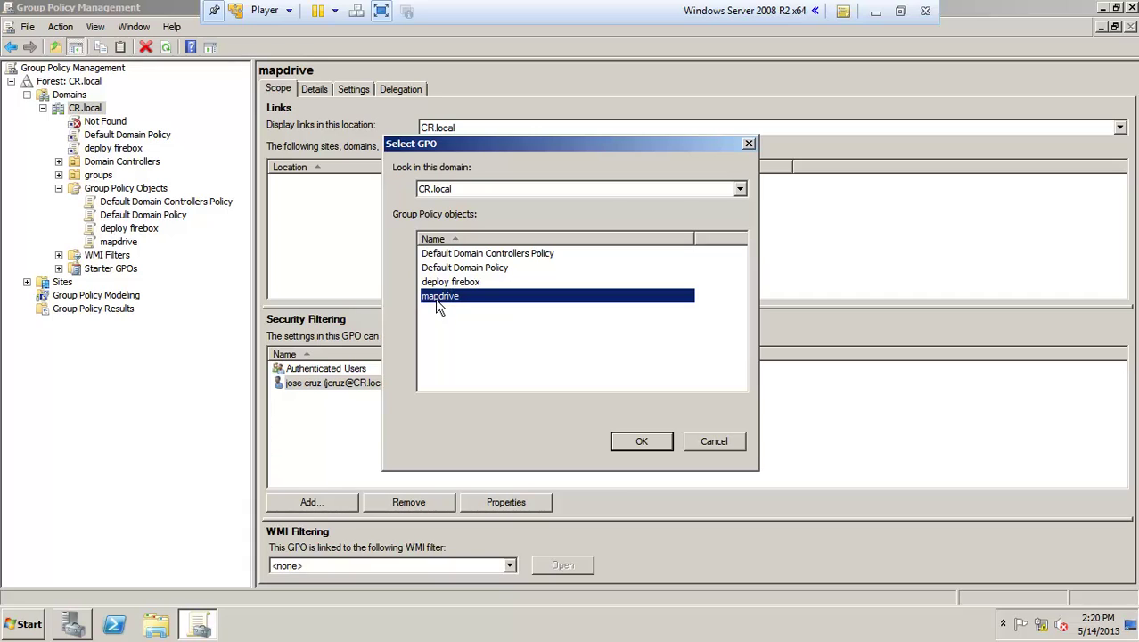
pyautogui.click(642, 441)
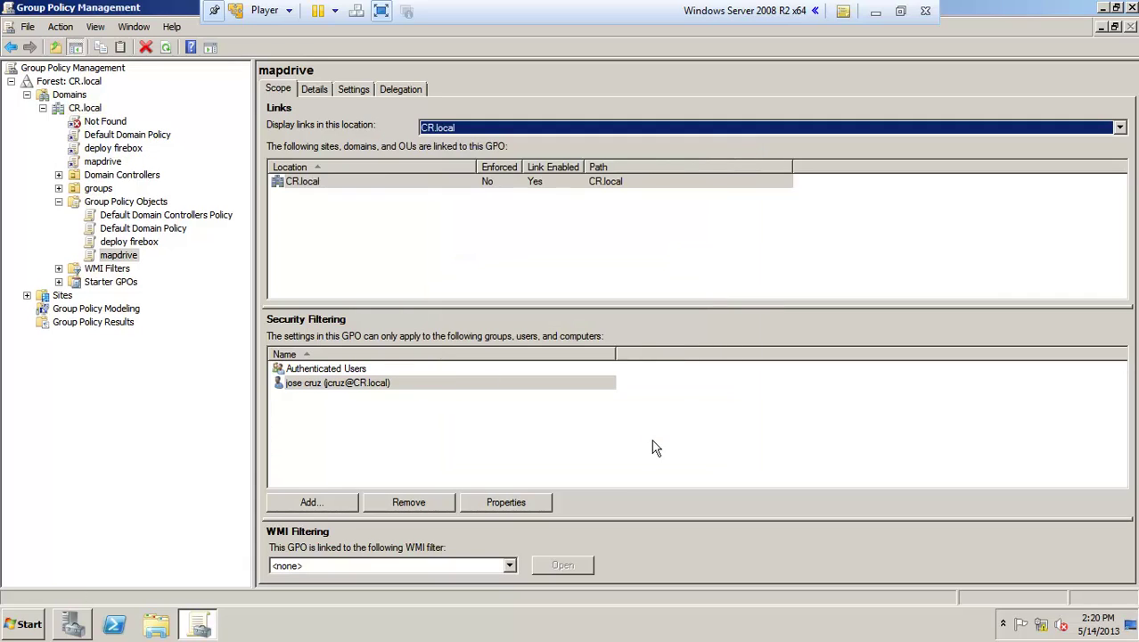
pyautogui.click(507, 272)
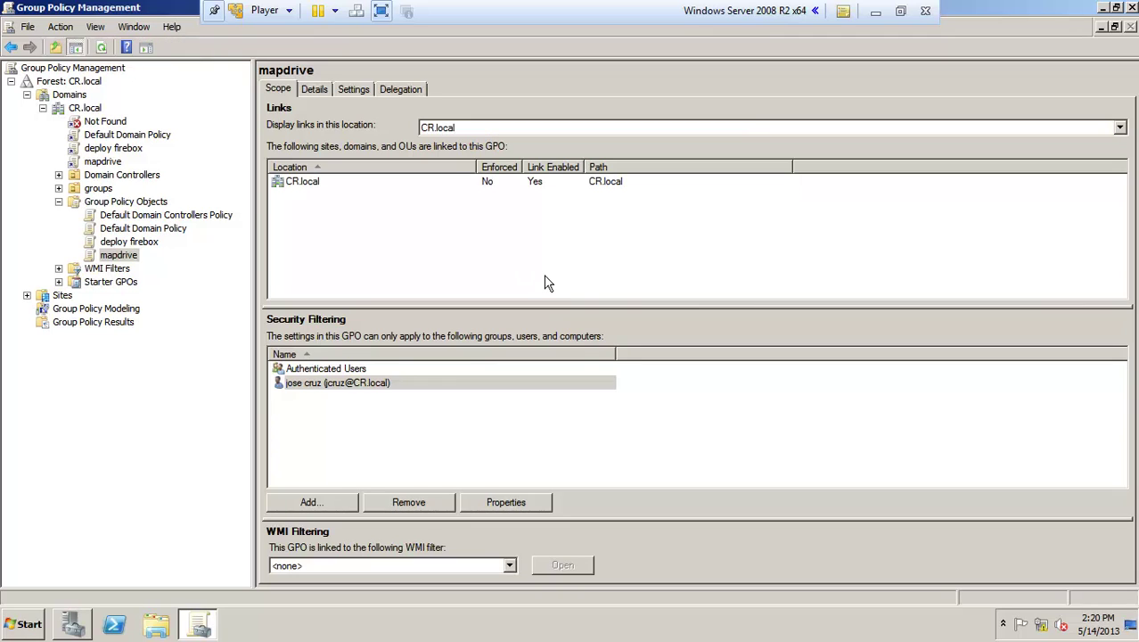
# Step: Close the management console, switch to the Windows 7 client VM and check its drives in Computer
pyautogui.click(1132, 7)
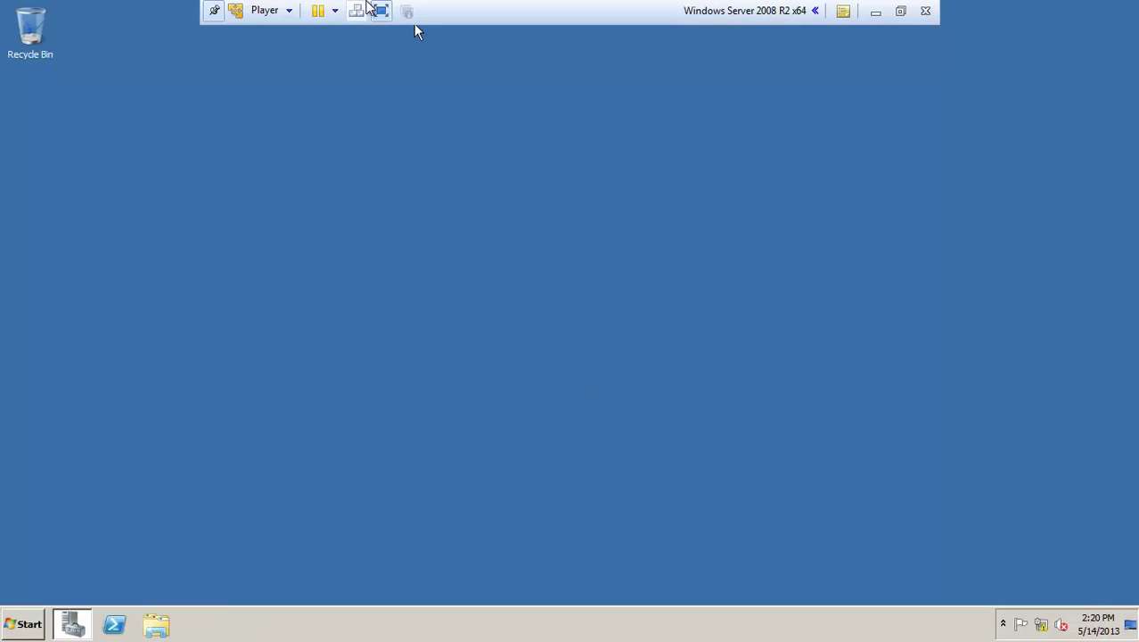
pyautogui.click(380, 10)
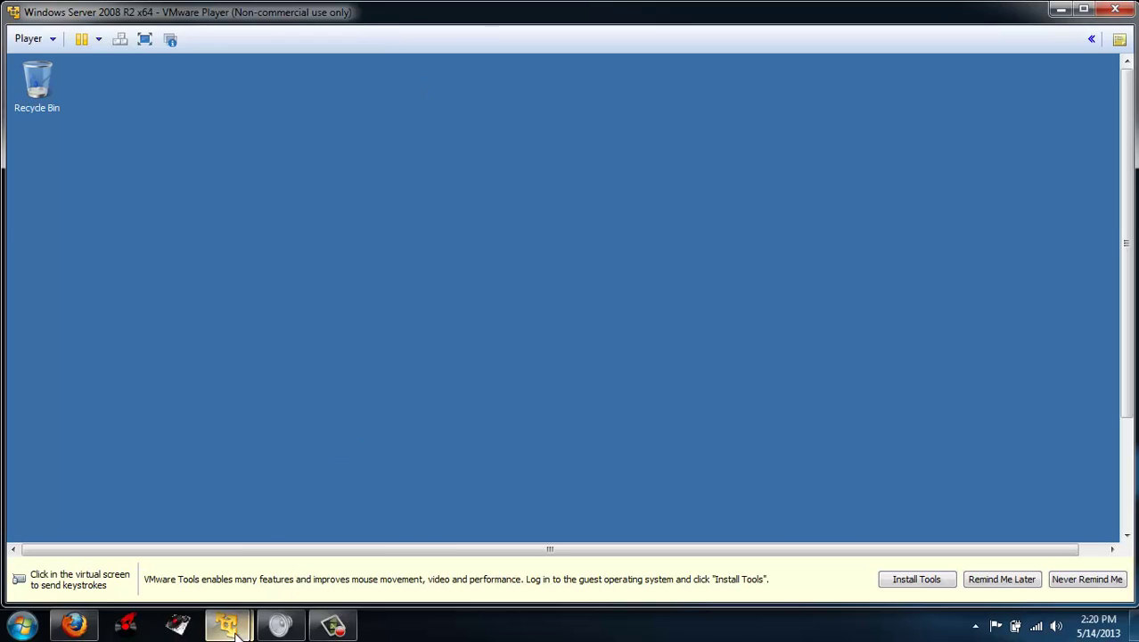
pyautogui.moveTo(229, 624)
pyautogui.click(313, 546)
pyautogui.click(606, 379)
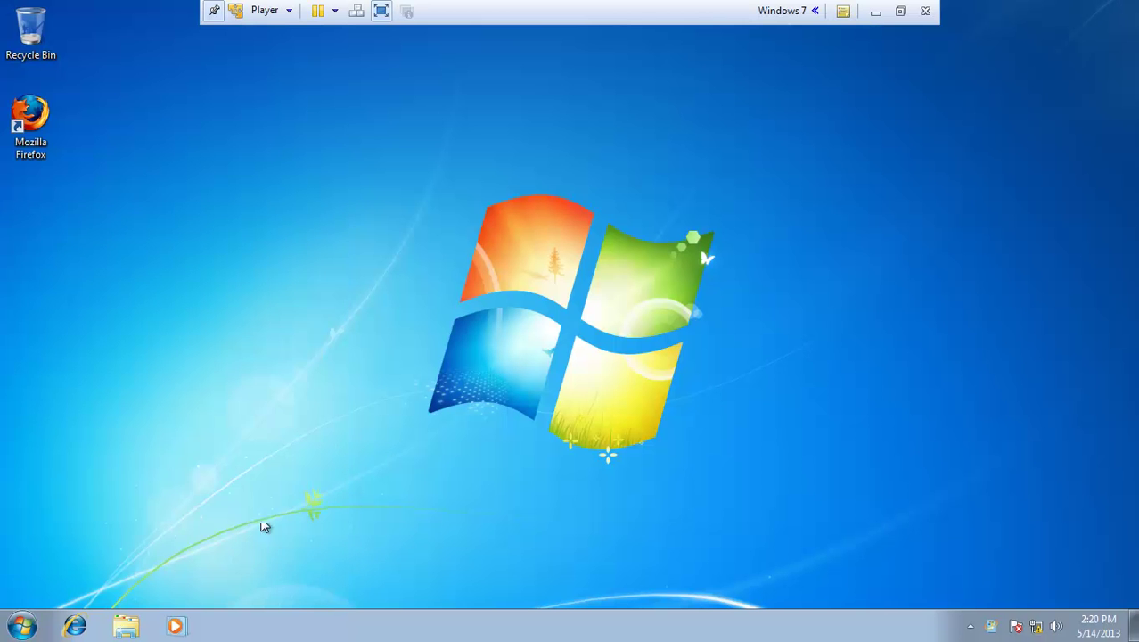
pyautogui.click(23, 625)
pyautogui.click(261, 408)
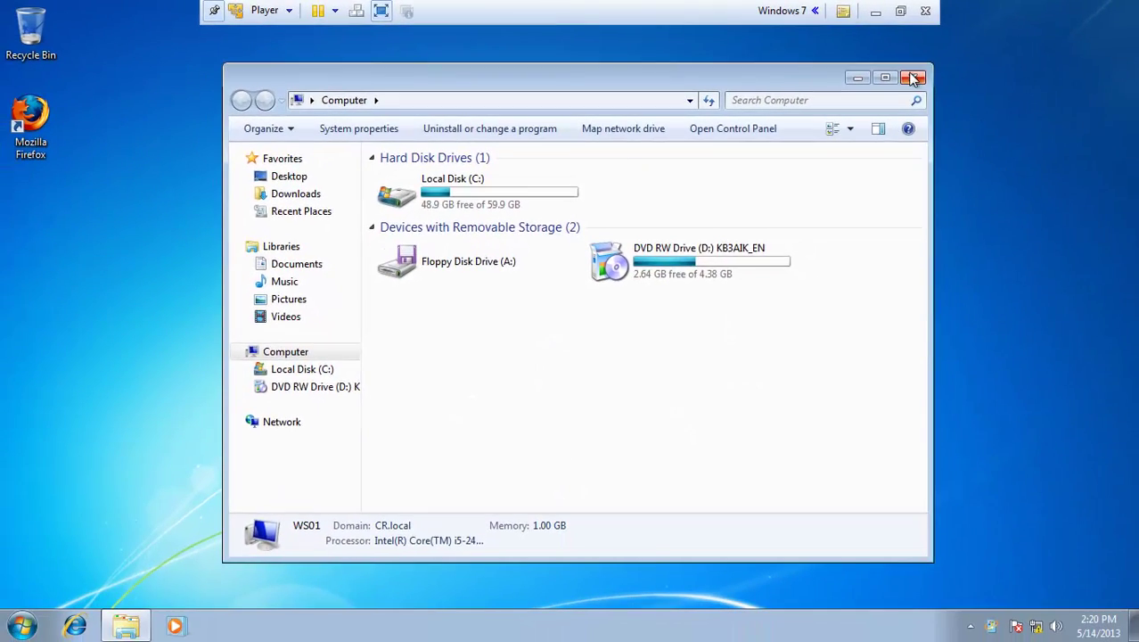
pyautogui.click(989, 94)
# Step: Run gpupdate /force on the client, then log back on with the account password
pyautogui.click(20, 625)
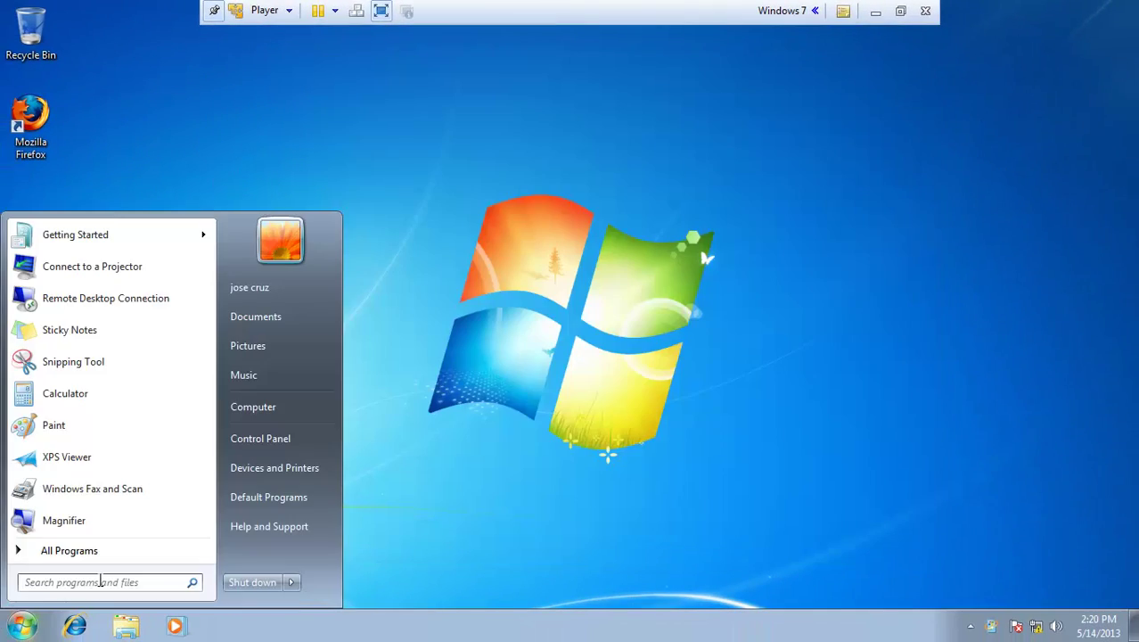
pyautogui.write('gp')
pyautogui.write('update ')
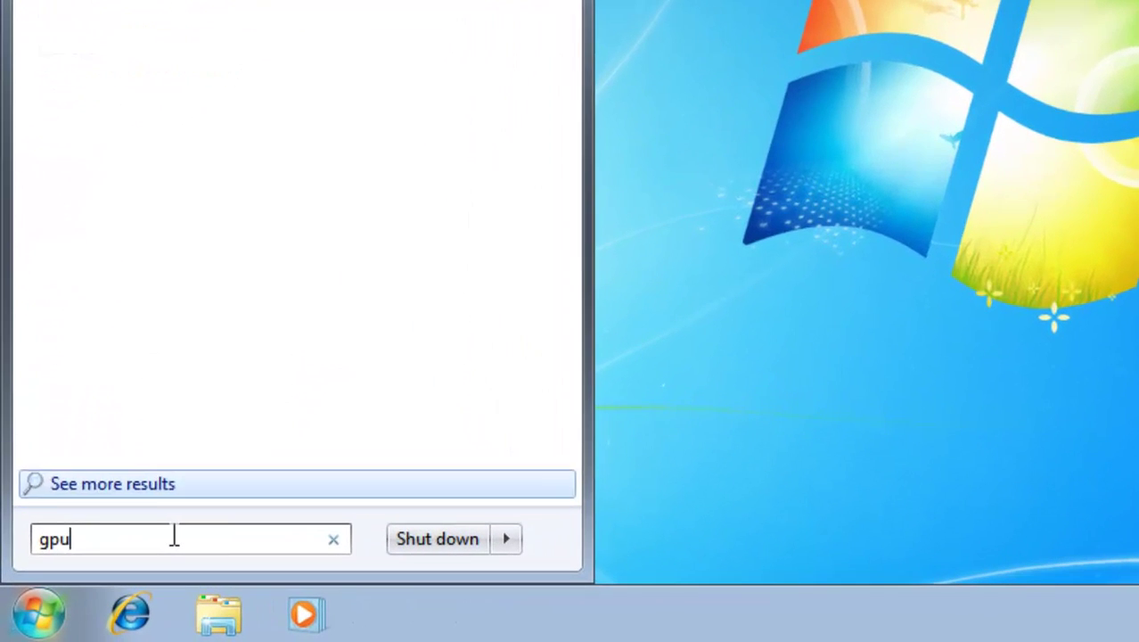
pyautogui.write('/force')
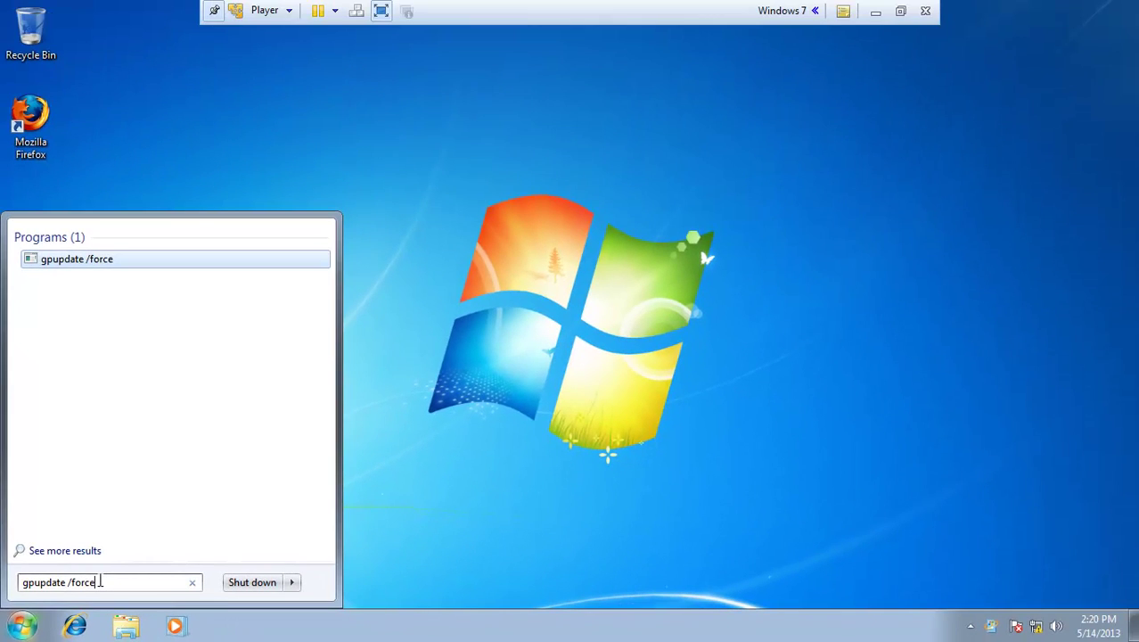
pyautogui.press('Return')
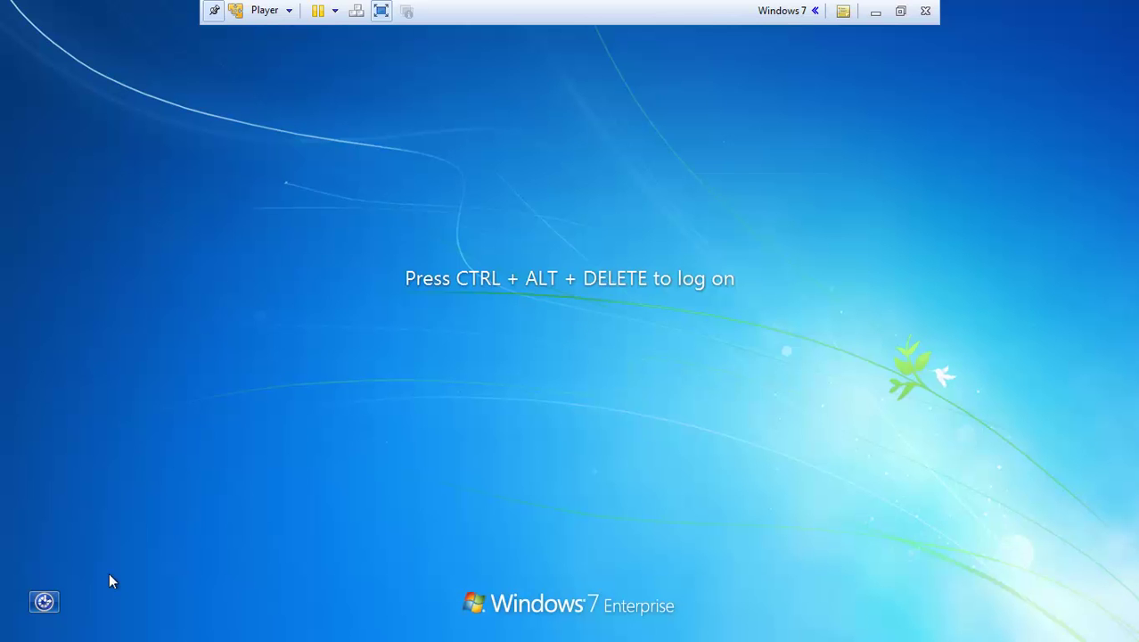
pyautogui.hotkey('ctrl', 'alt', 'Delete')
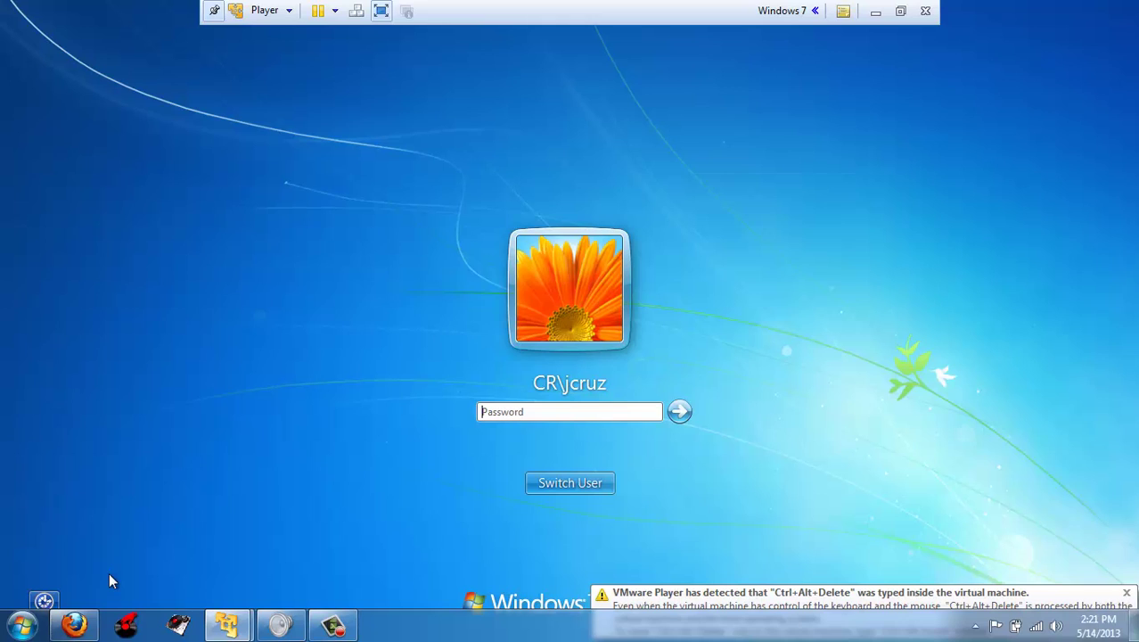
pyautogui.click(564, 411)
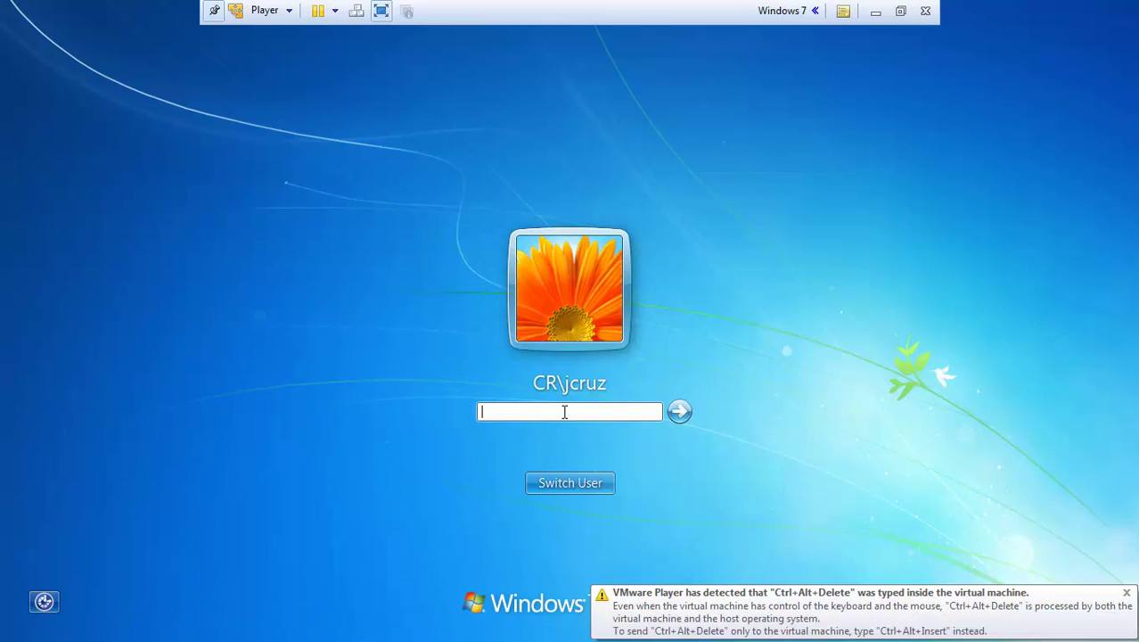
pyautogui.write('•••')
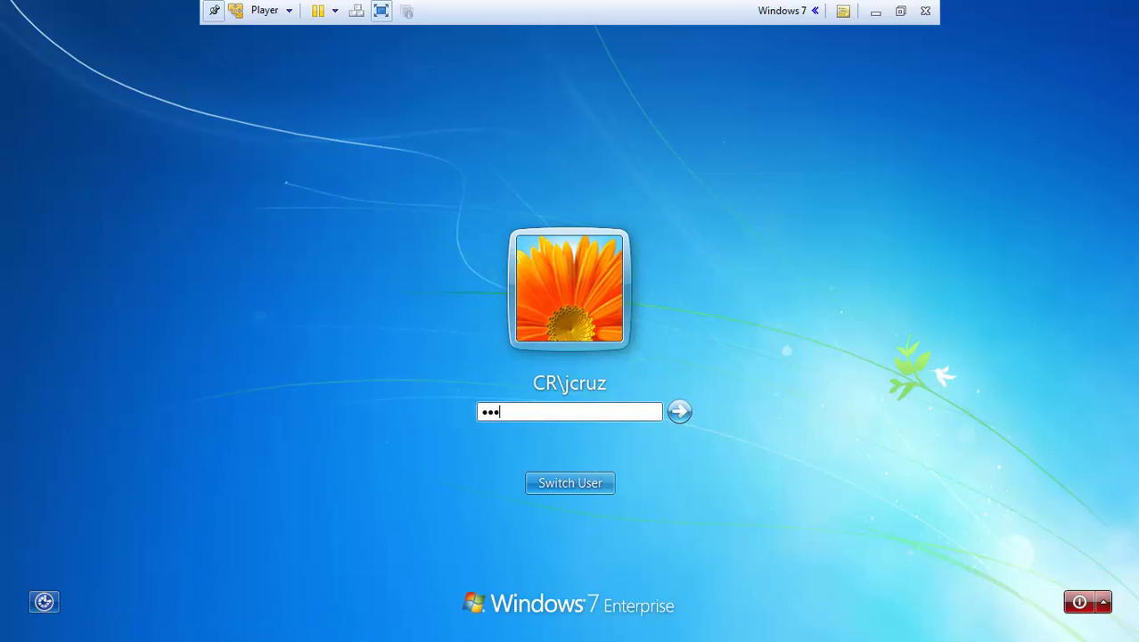
pyautogui.write('••••••••')
pyautogui.press('Return')
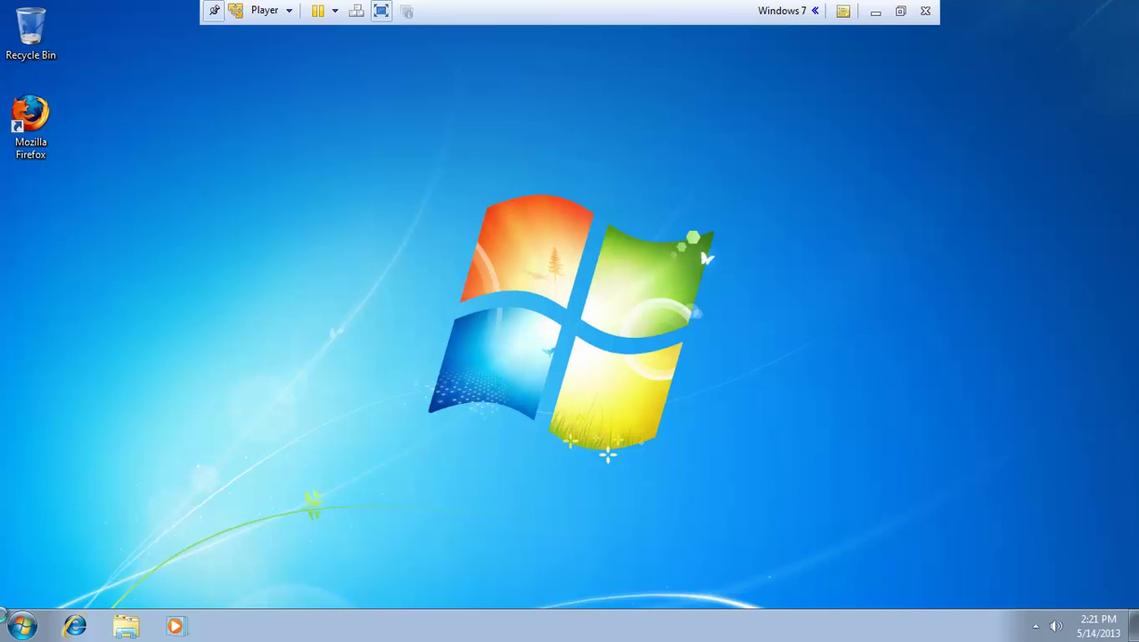
# Step: Open the mapdrive (S:) drive from Computer and open the test lab text file
pyautogui.click(27, 629)
pyautogui.click(28, 630)
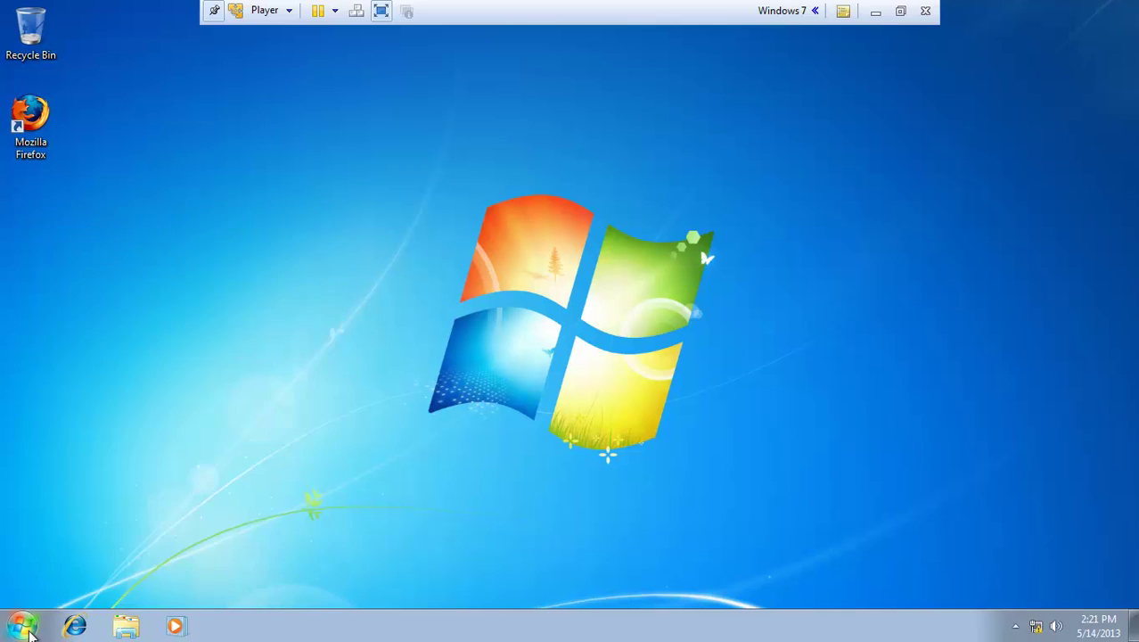
pyautogui.click(29, 631)
pyautogui.click(279, 409)
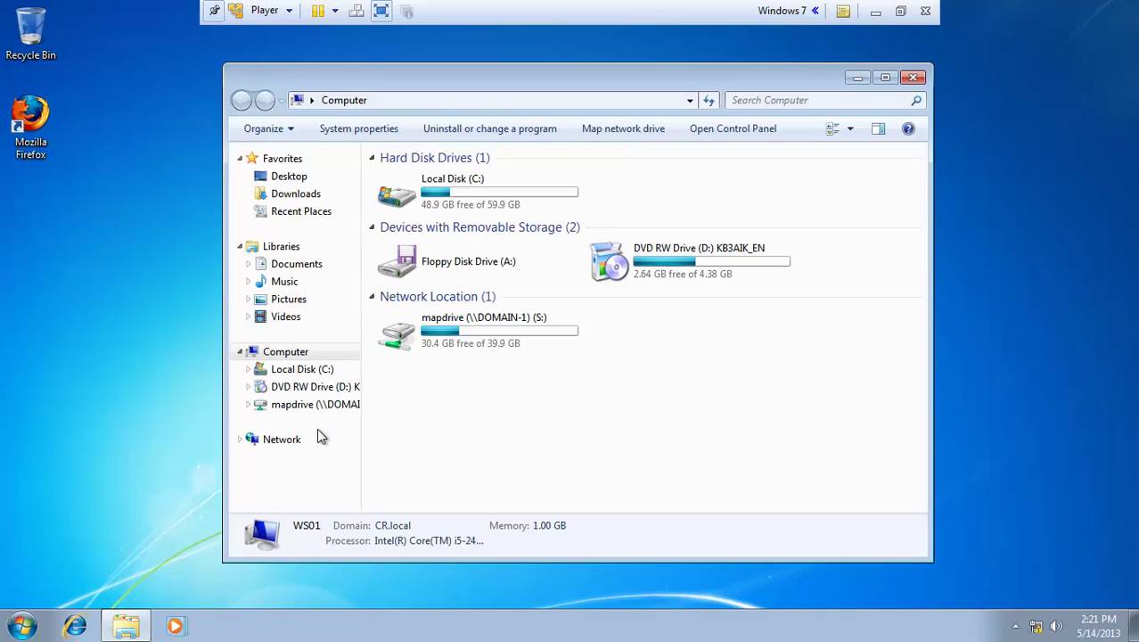
pyautogui.doubleClick(476, 348)
pyautogui.rightClick(488, 331)
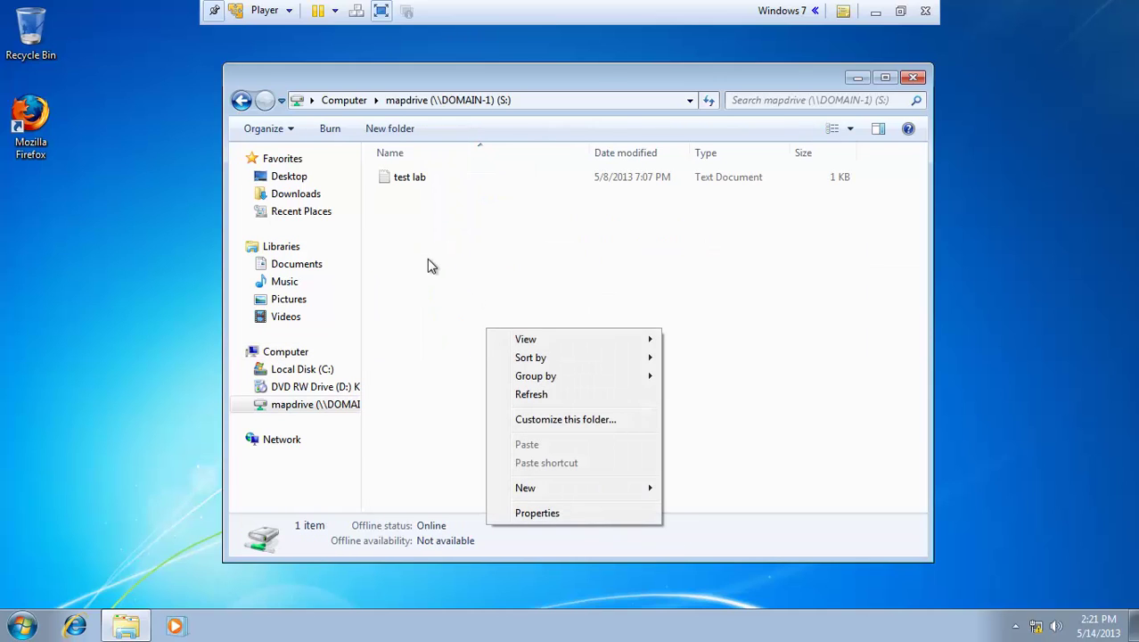
pyautogui.rightClick(429, 258)
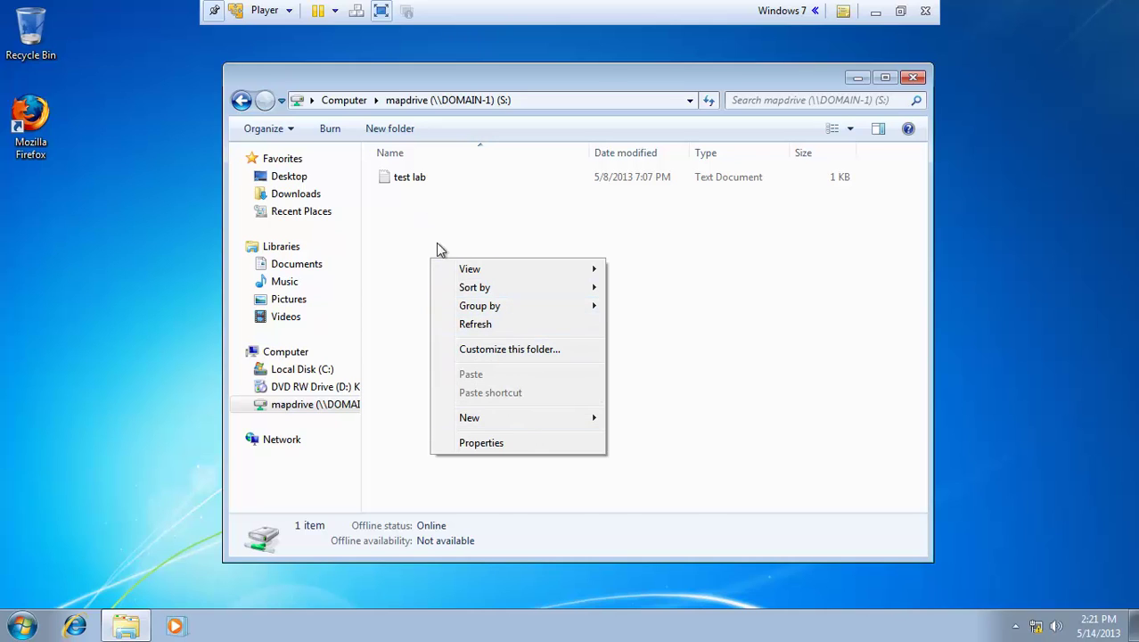
pyautogui.doubleClick(407, 183)
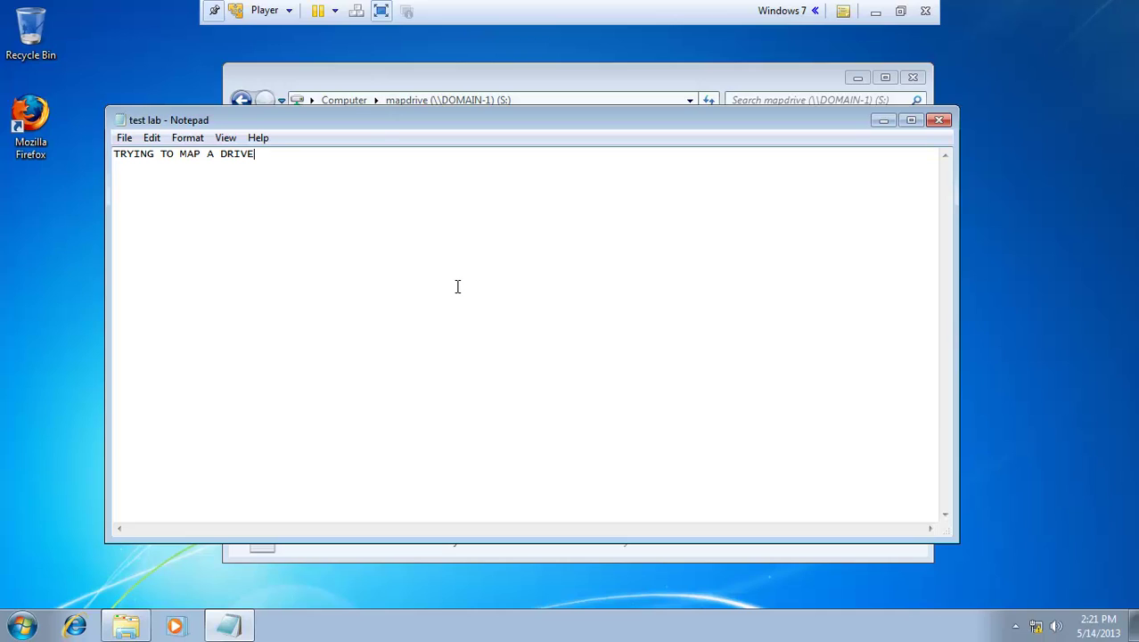
# Step: Replace the file's text with 'Css200 test', save it, and close Notepad and the S: window
pyautogui.press('BackSpace')
pyautogui.press('BackSpace')
pyautogui.press('BackSpace')
pyautogui.press('BackSpace')
pyautogui.press('BackSpace')
pyautogui.press('BackSpace')
pyautogui.press('BackSpace')
pyautogui.press('BackSpace')
pyautogui.press('BackSpace')
pyautogui.press('BackSpace')
pyautogui.press('BackSpace')
pyautogui.press('BackSpace')
pyautogui.press('BackSpace')
pyautogui.press('BackSpace')
pyautogui.press('BackSpace')
pyautogui.press('BackSpace')
pyautogui.press('BackSpace')
pyautogui.press('BackSpace')
pyautogui.press('BackSpace')
pyautogui.press('BackSpace')
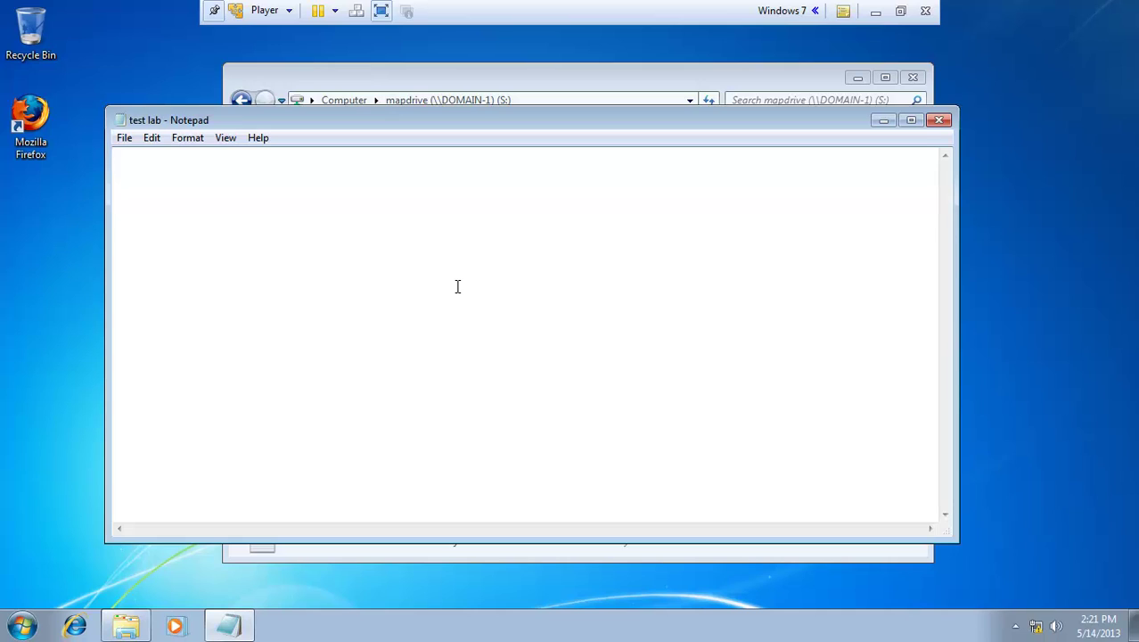
pyautogui.write('Css200 test')
pyautogui.click(125, 139)
pyautogui.click(151, 195)
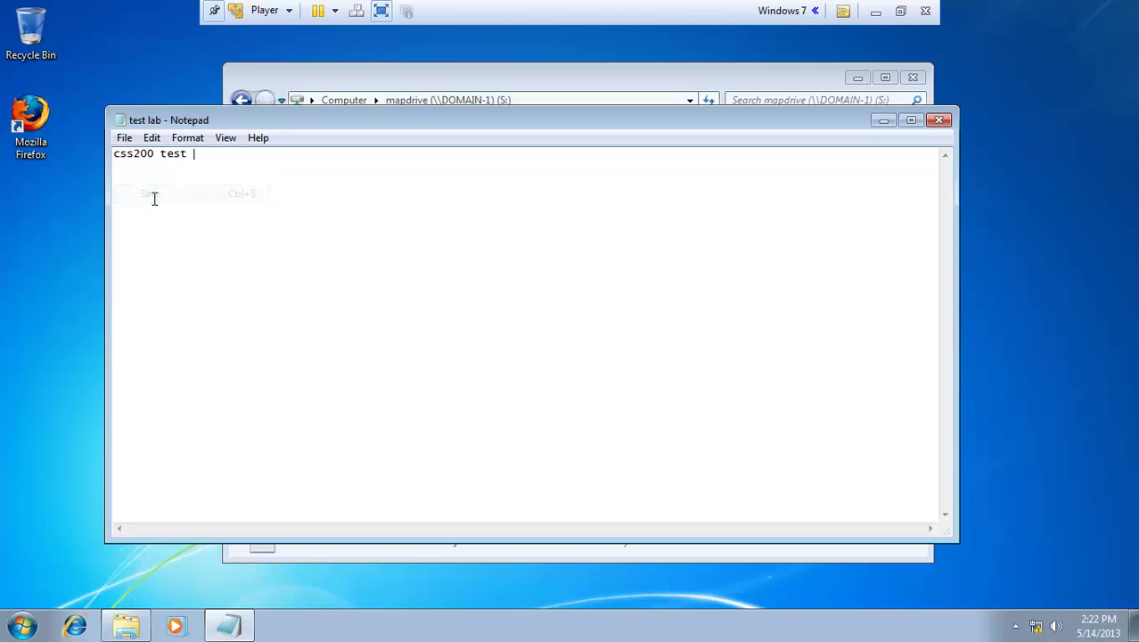
pyautogui.click(939, 119)
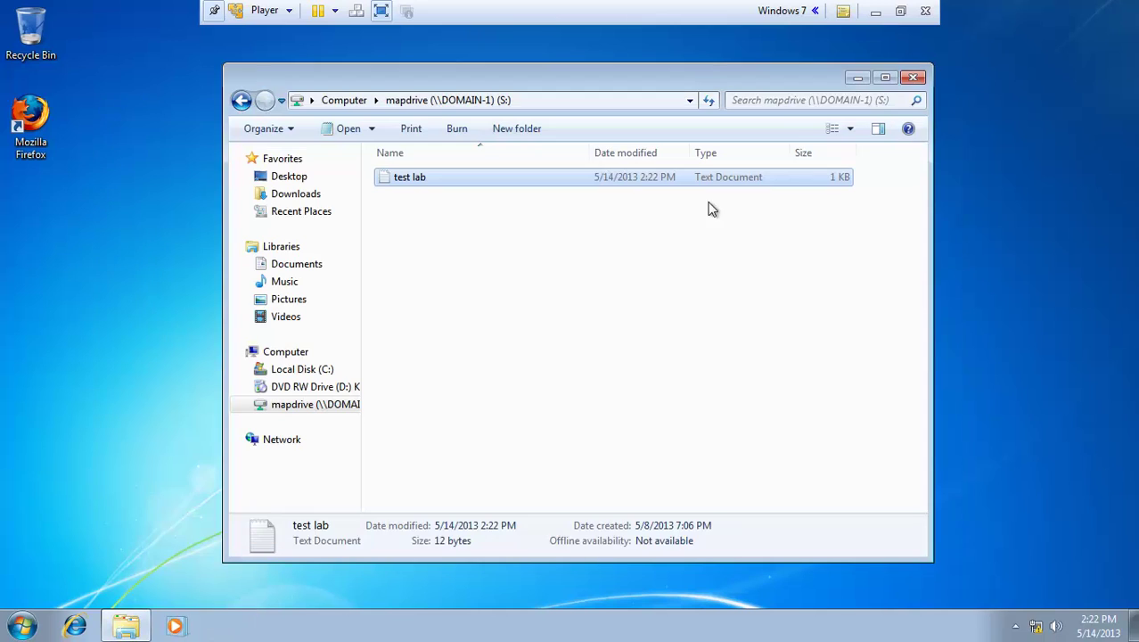
pyautogui.click(914, 78)
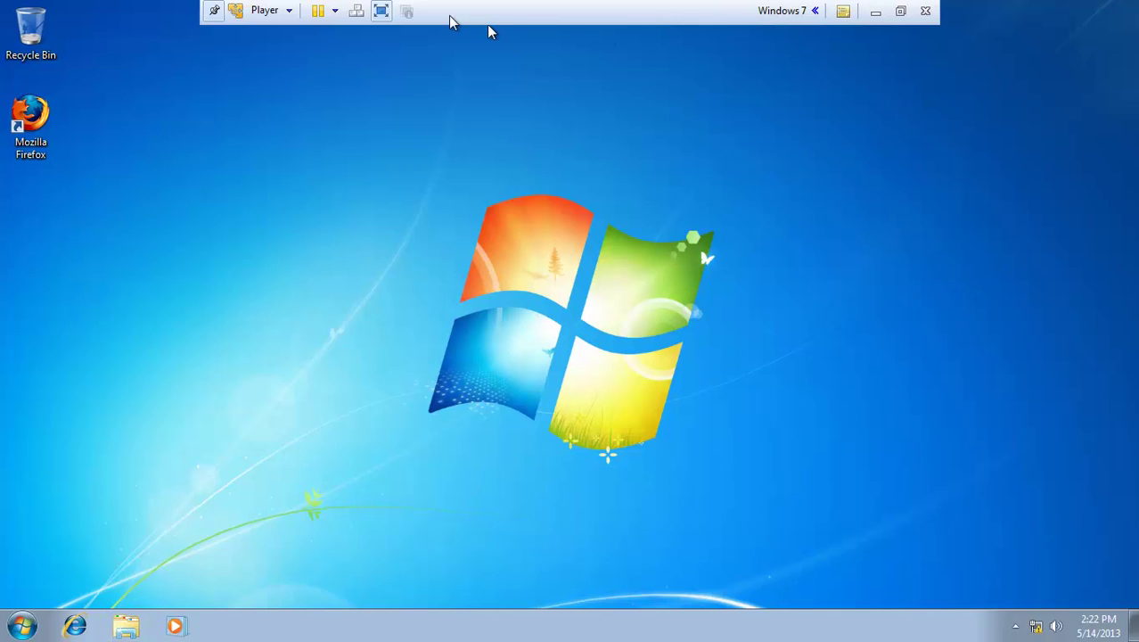
# Step: Switch back to the server VM in full screen and show Start > Administrative Tools
pyautogui.click(381, 11)
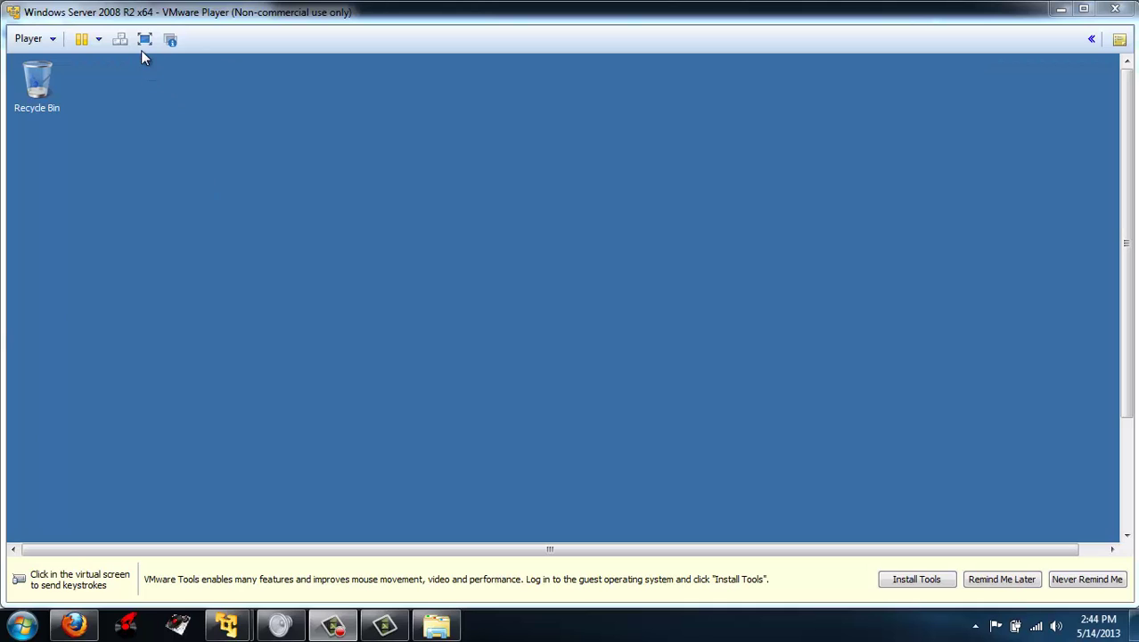
pyautogui.click(142, 42)
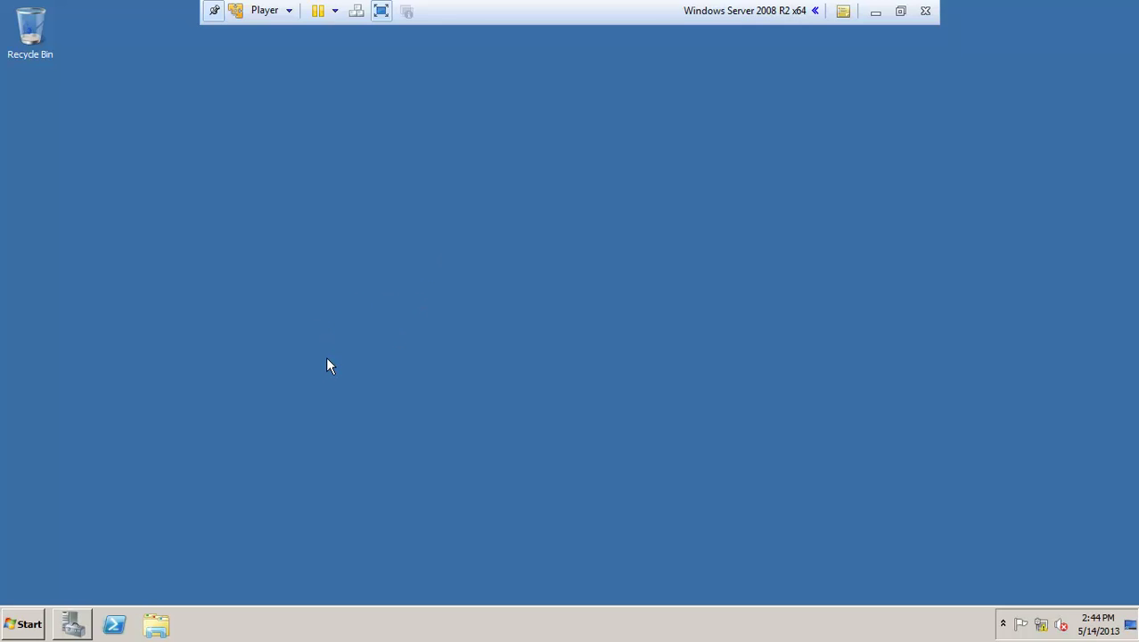
pyautogui.click(11, 620)
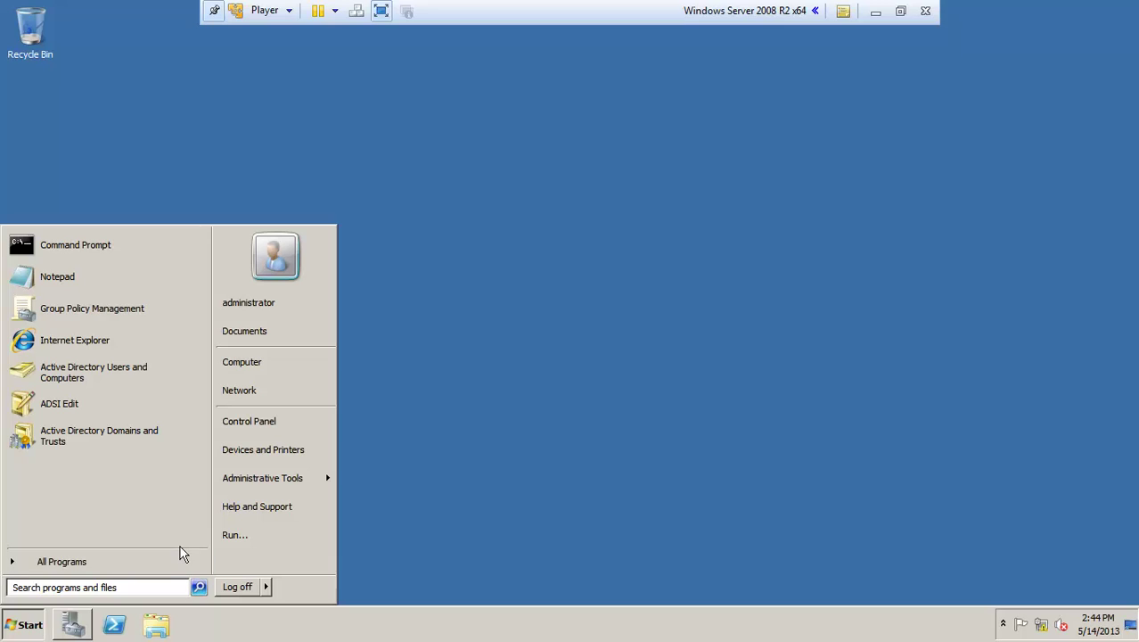
pyautogui.moveTo(303, 475)
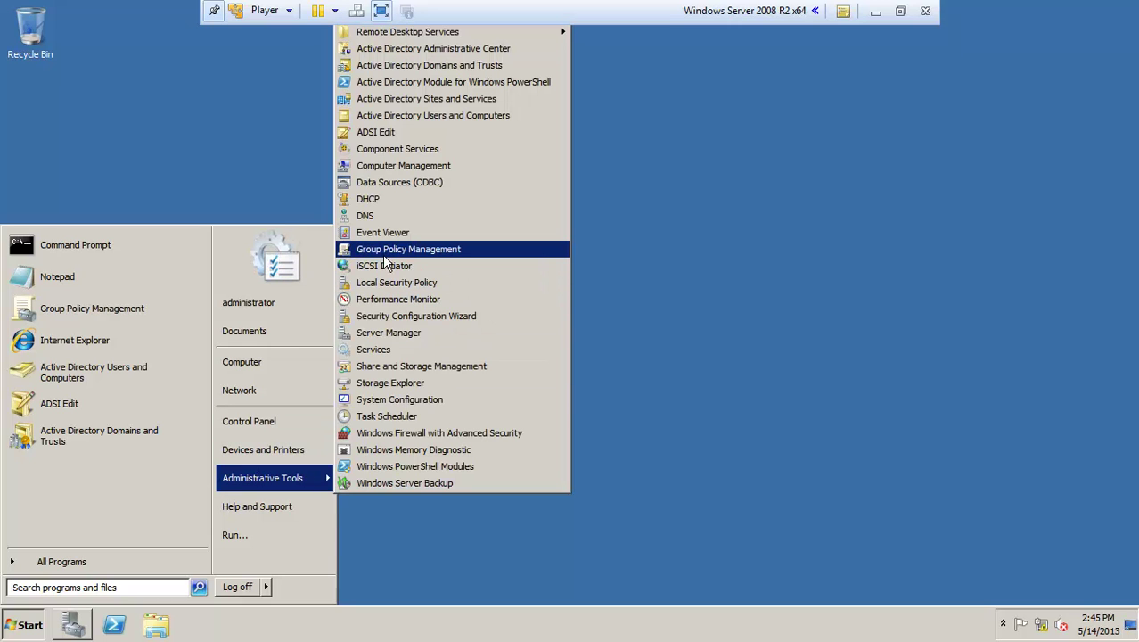
# Step: Launch Group Policy Management and create a new GPO under Group Policy Objects, misspelled 'walpaper'
pyautogui.click(444, 252)
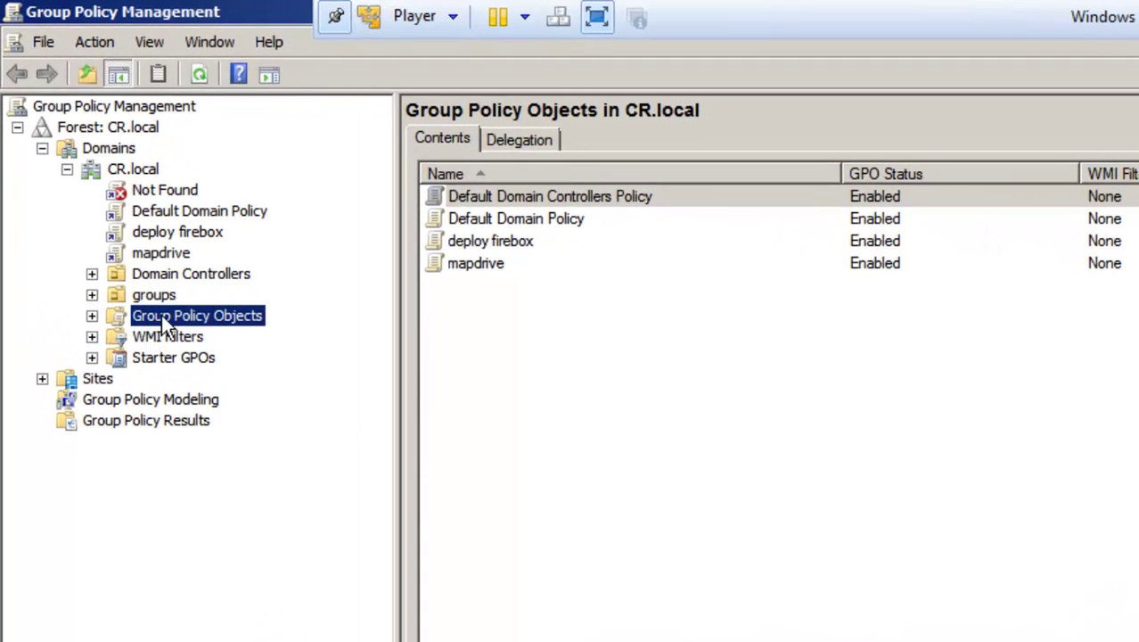
pyautogui.rightClick(161, 313)
pyautogui.click(189, 324)
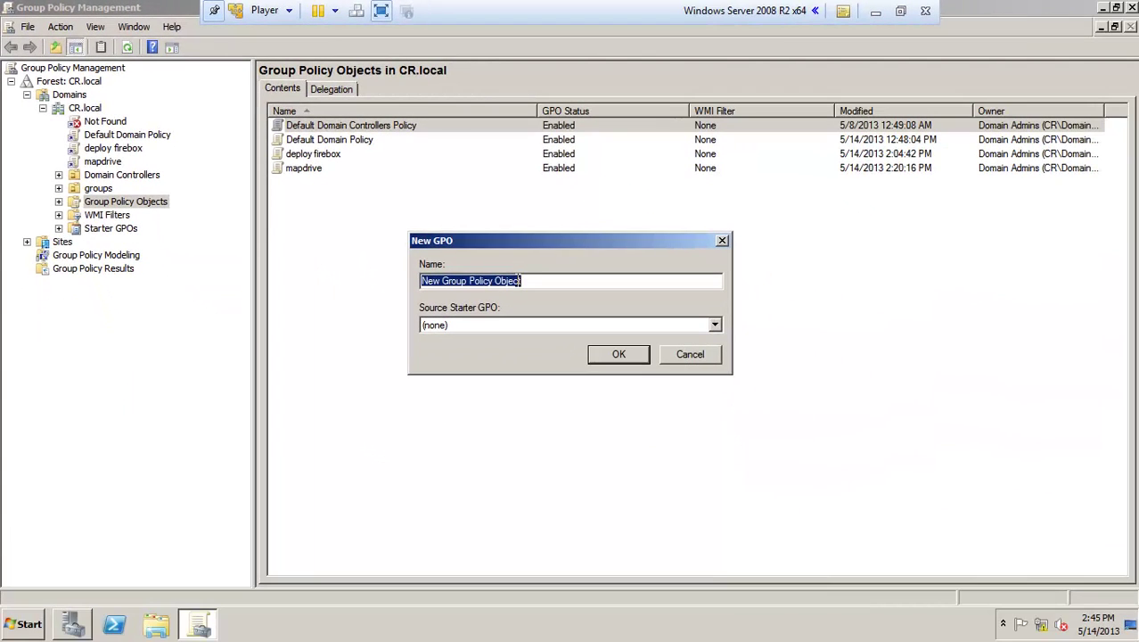
pyautogui.write('walp')
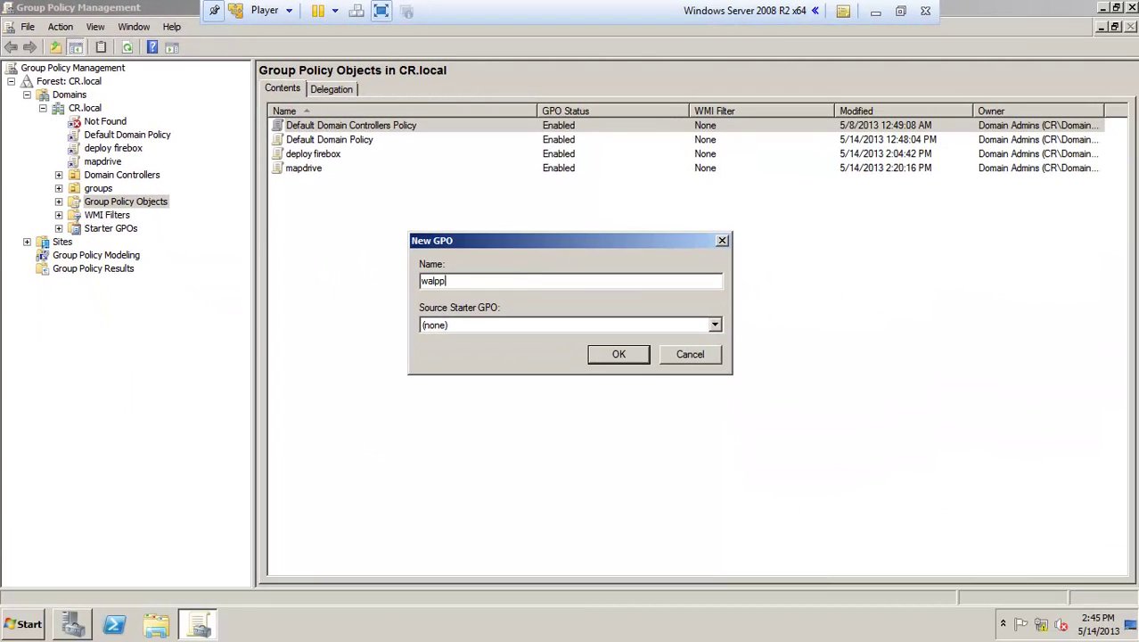
pyautogui.write('aper')
pyautogui.click(619, 354)
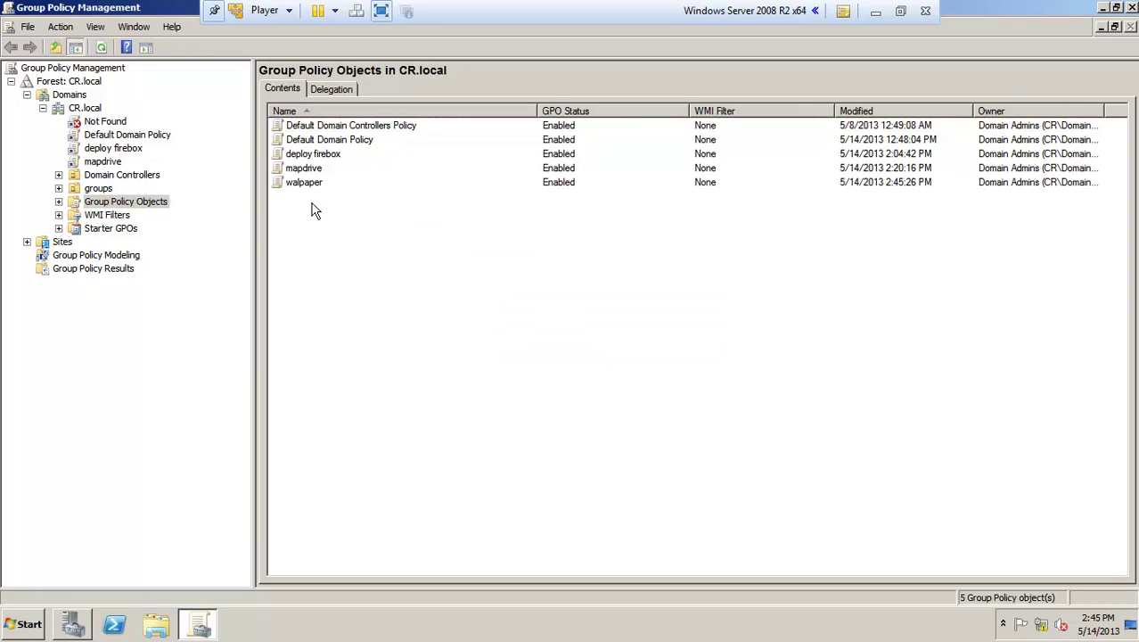
# Step: Rename the GPO to 'wallpaper' and open it in the policy editor
pyautogui.rightClick(296, 185)
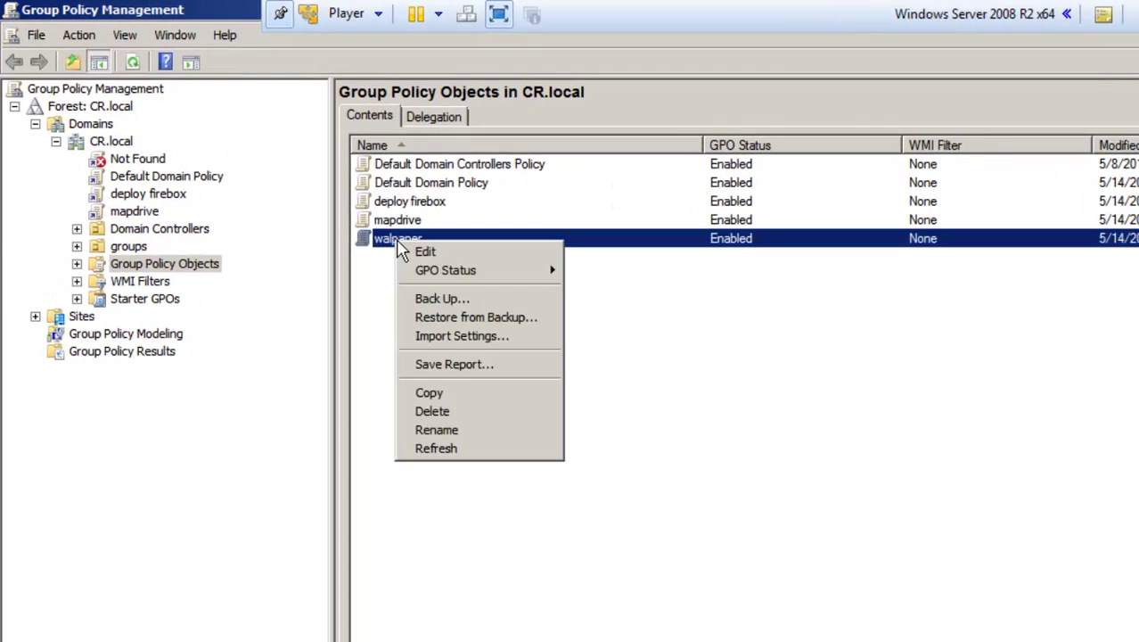
pyautogui.click(439, 430)
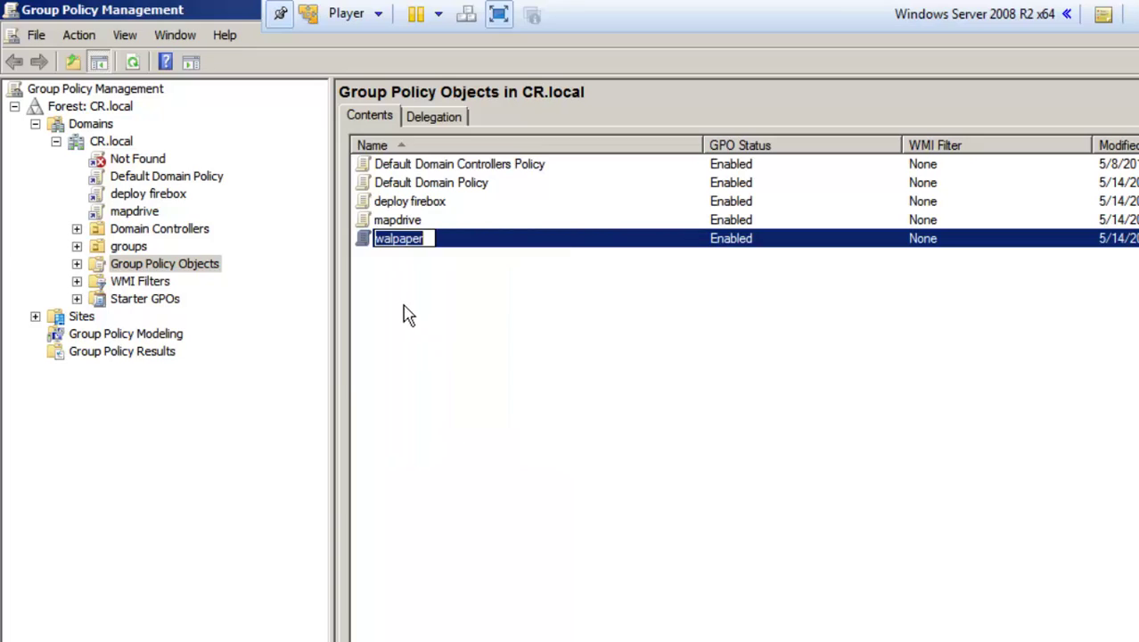
pyautogui.click(391, 240)
pyautogui.write('l')
pyautogui.press('Return')
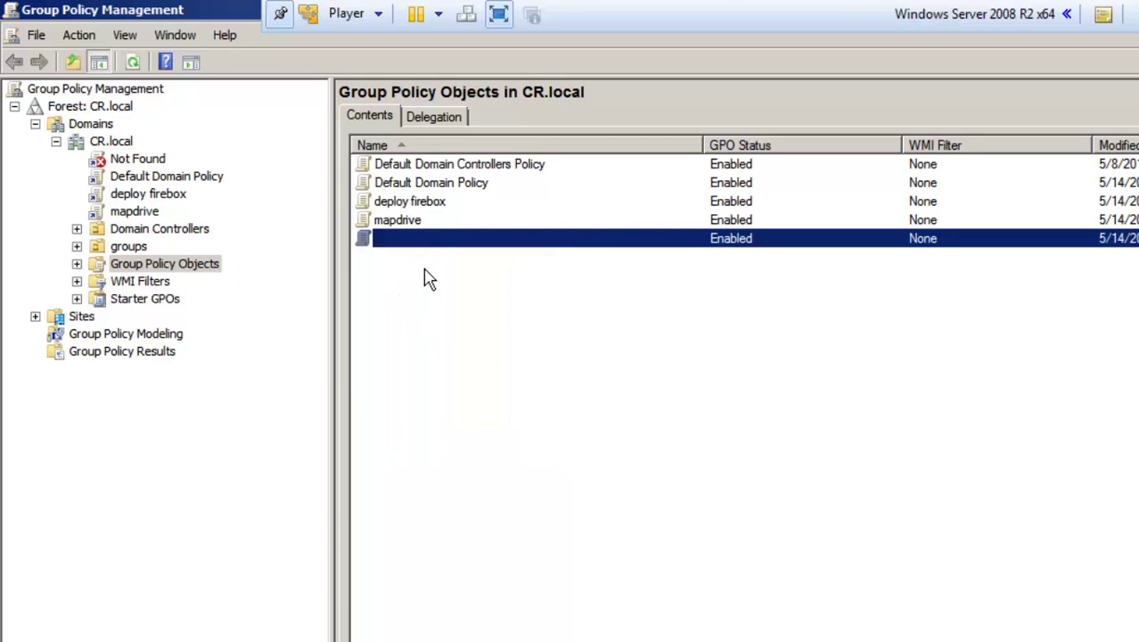
pyautogui.rightClick(430, 246)
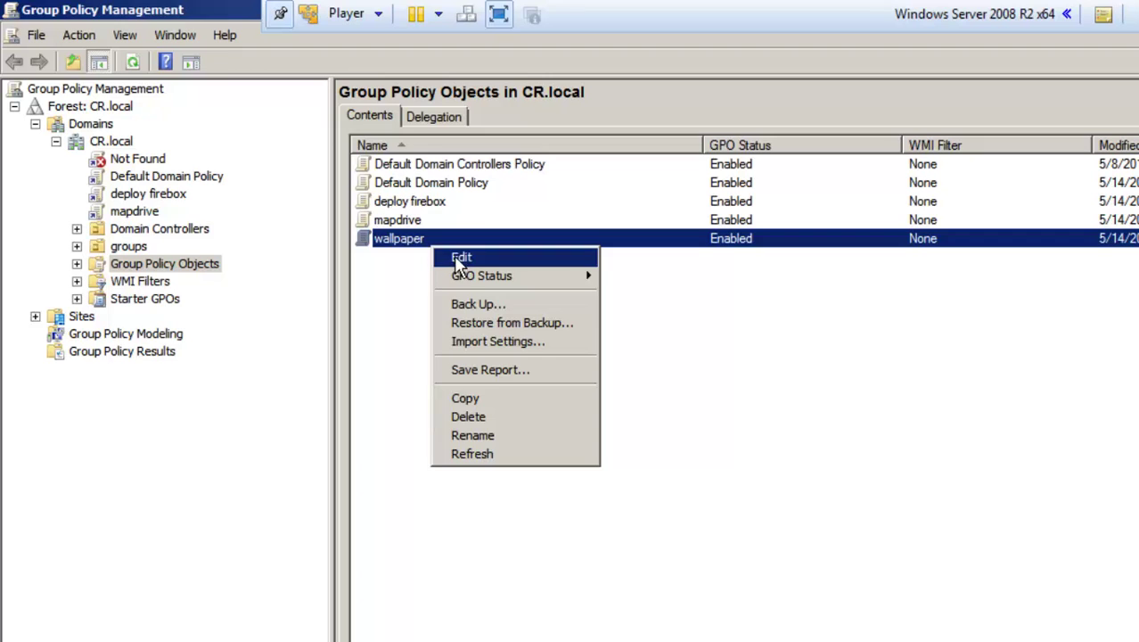
pyautogui.click(459, 257)
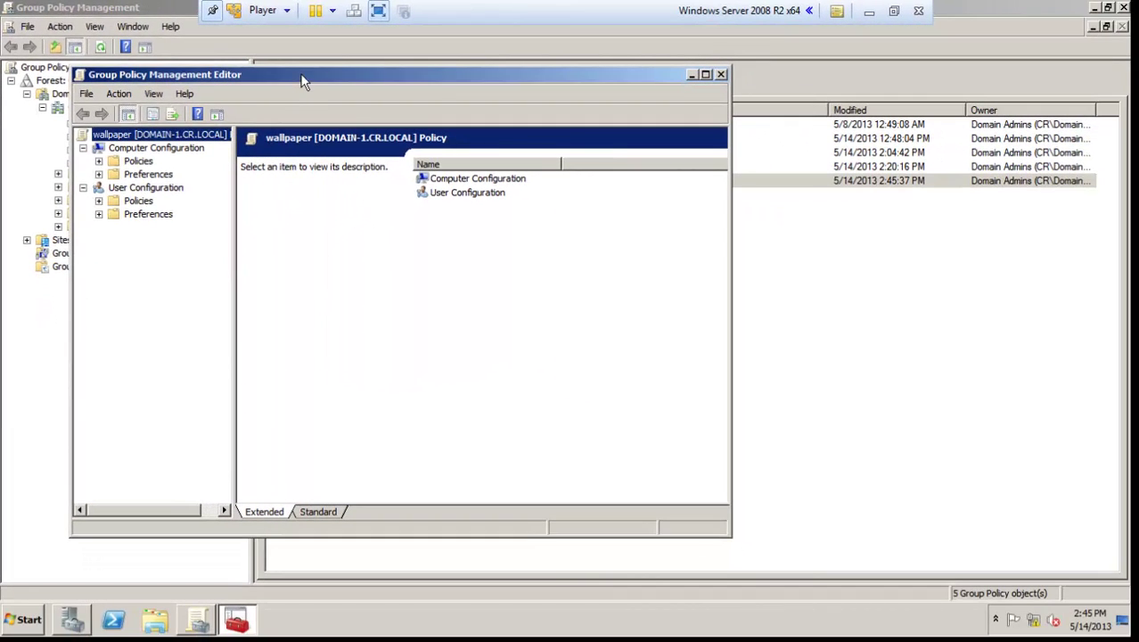
# Step: Under User Configuration > Administrative Templates > Desktop > Desktop, set Desktop Wallpaper to Enabled
pyautogui.moveTo(301, 81); pyautogui.dragTo(433, 102)
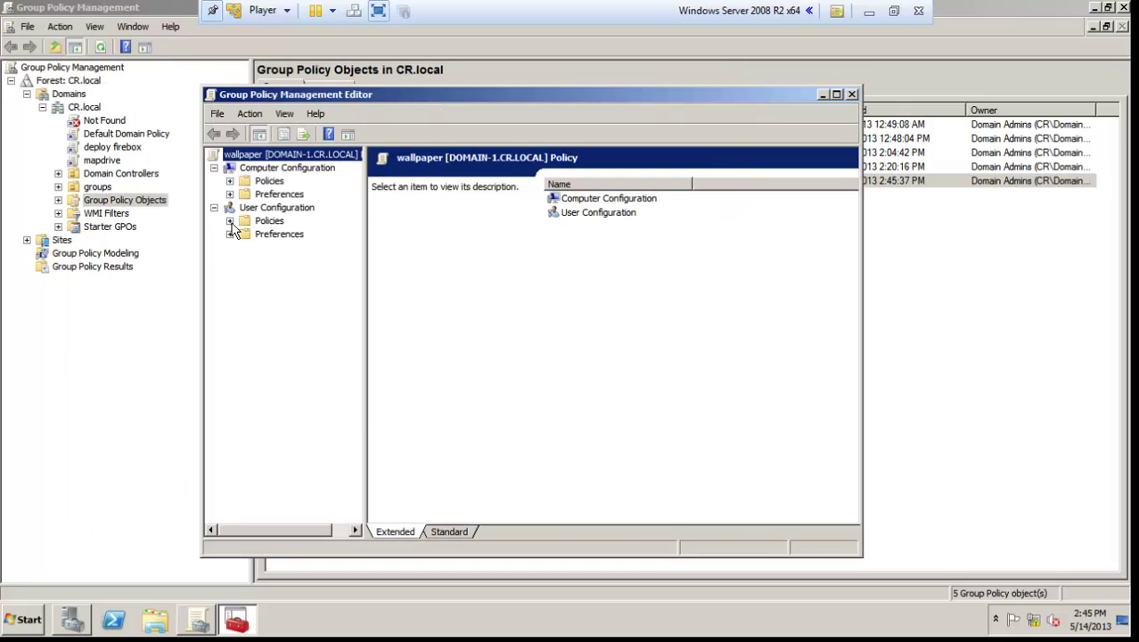
pyautogui.click(229, 221)
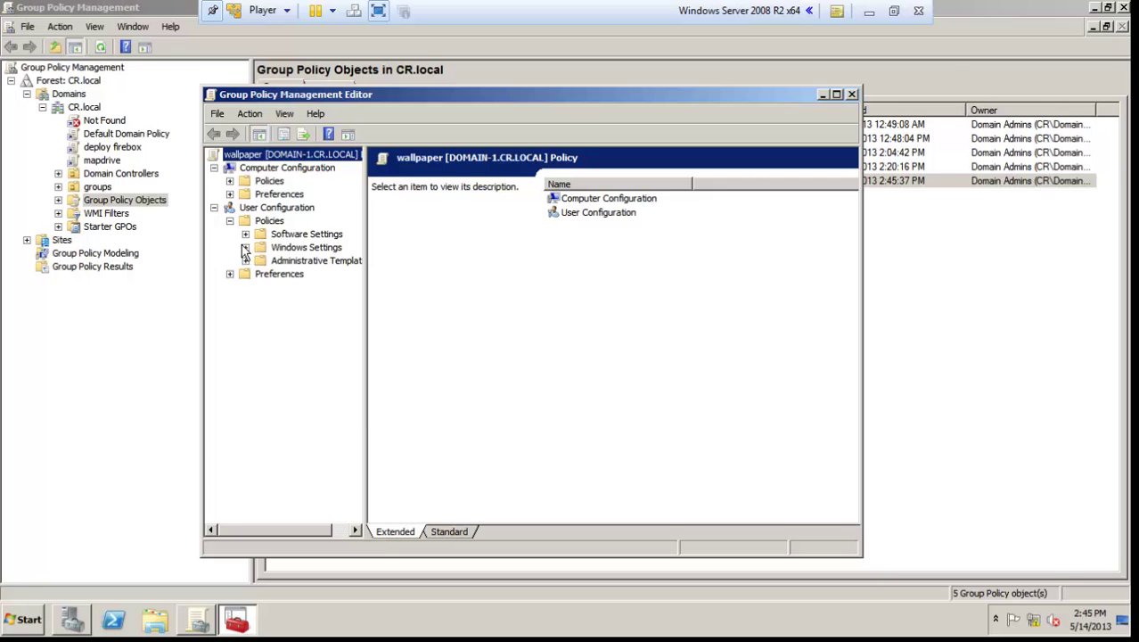
pyautogui.click(245, 261)
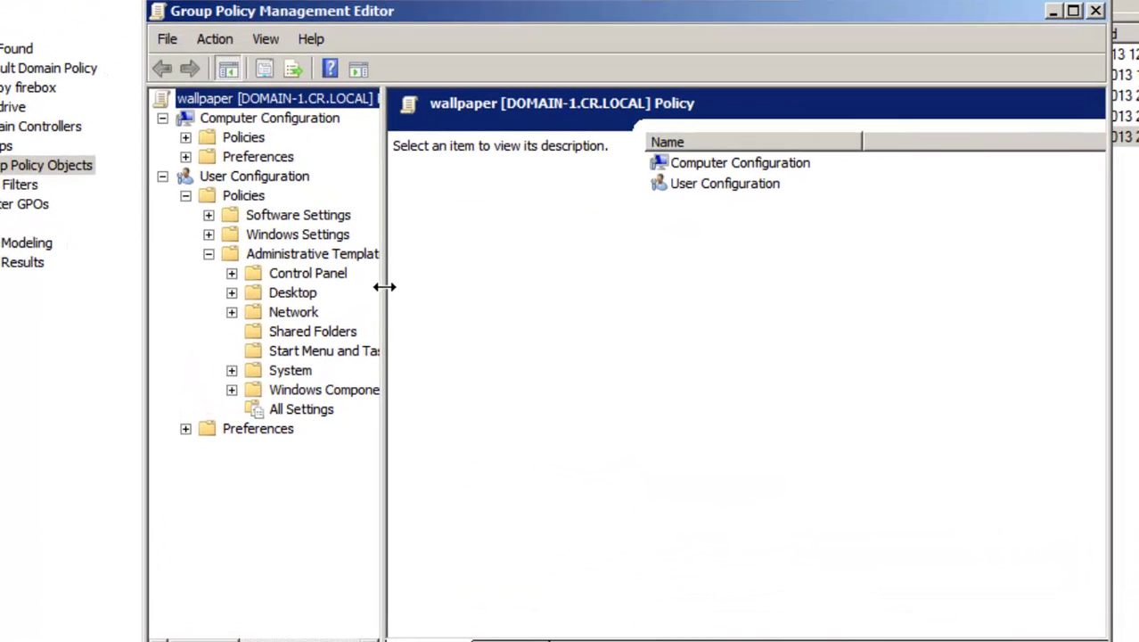
pyautogui.moveTo(368, 283); pyautogui.dragTo(401, 286)
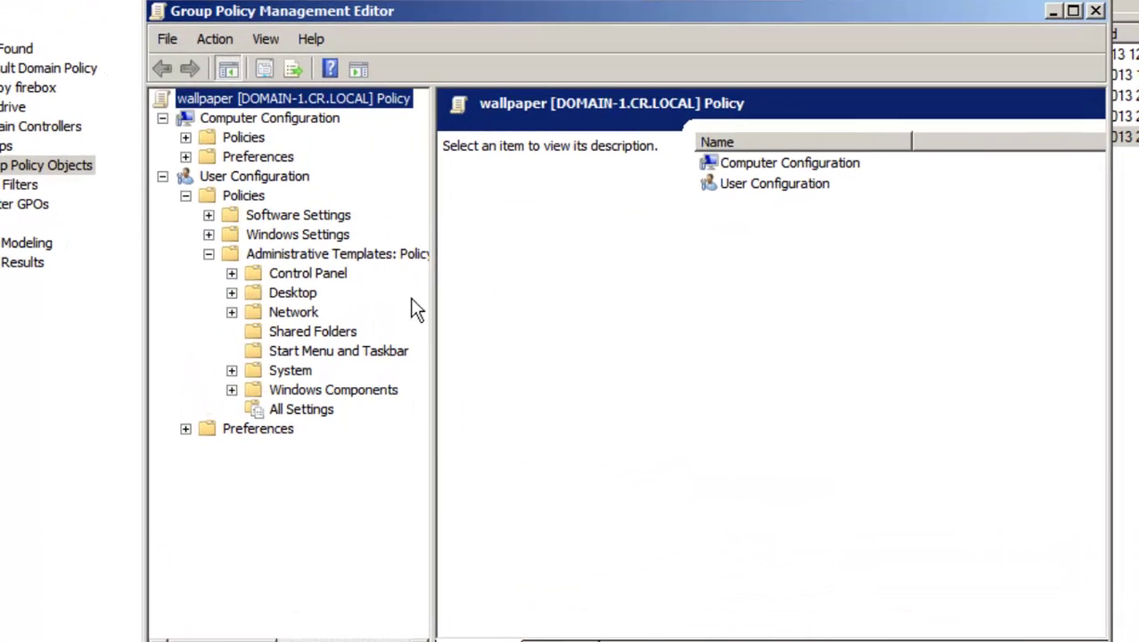
pyautogui.click(233, 293)
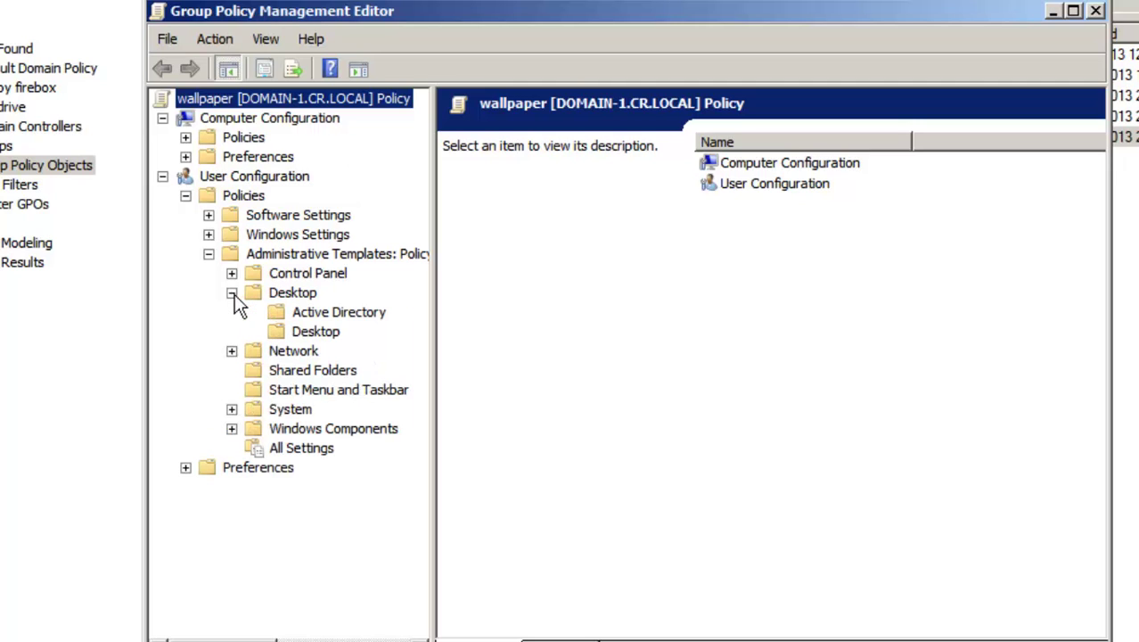
pyautogui.click(318, 332)
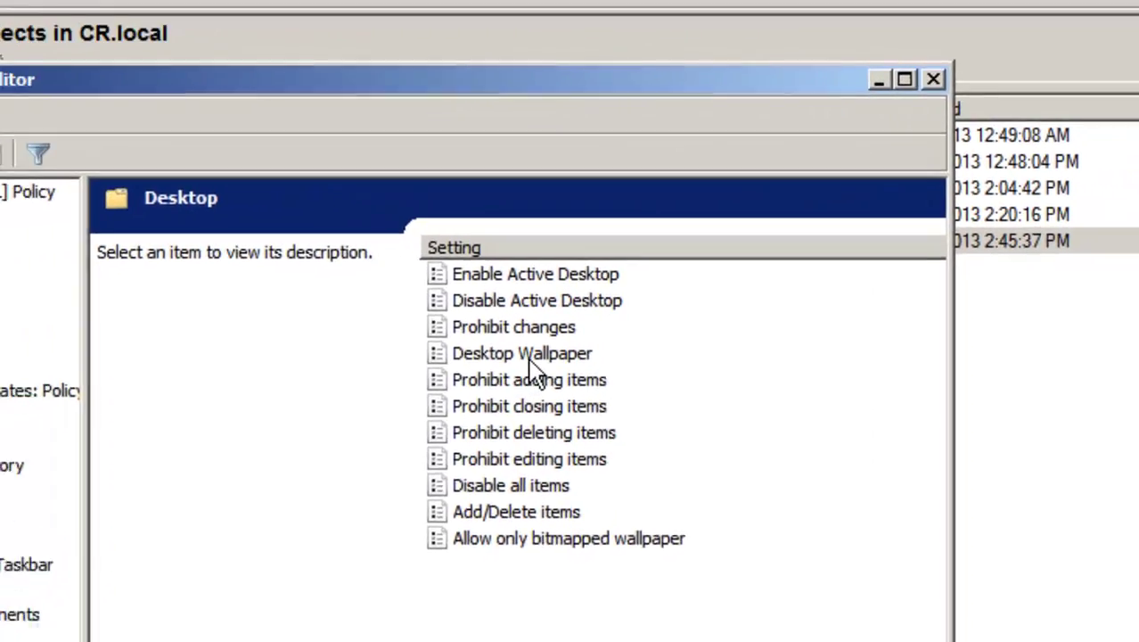
pyautogui.click(640, 245)
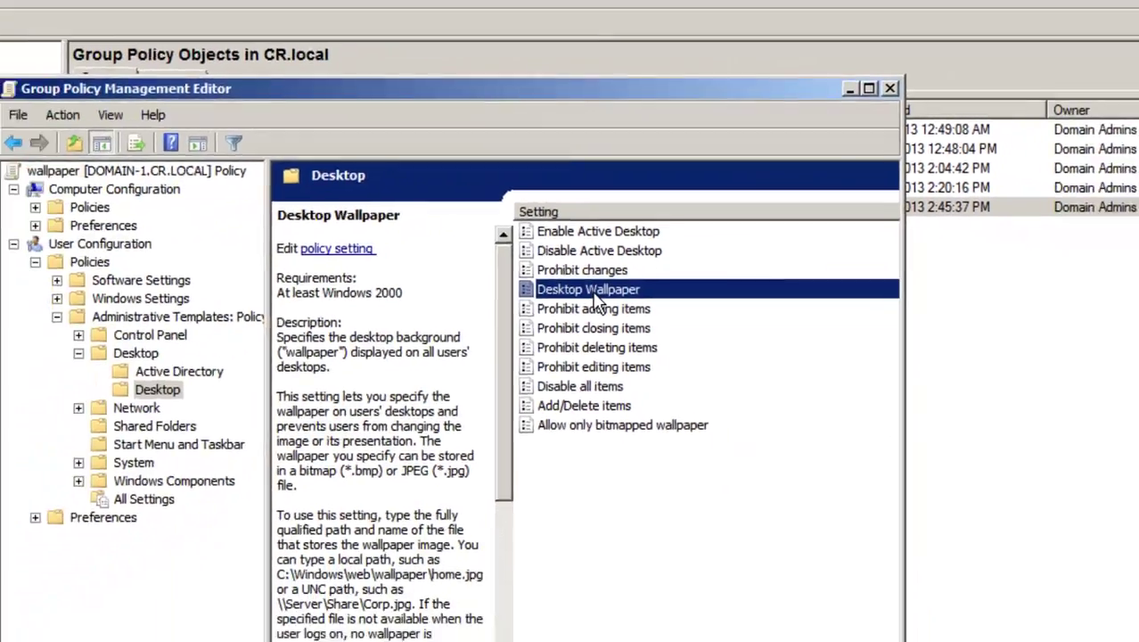
pyautogui.doubleClick(594, 295)
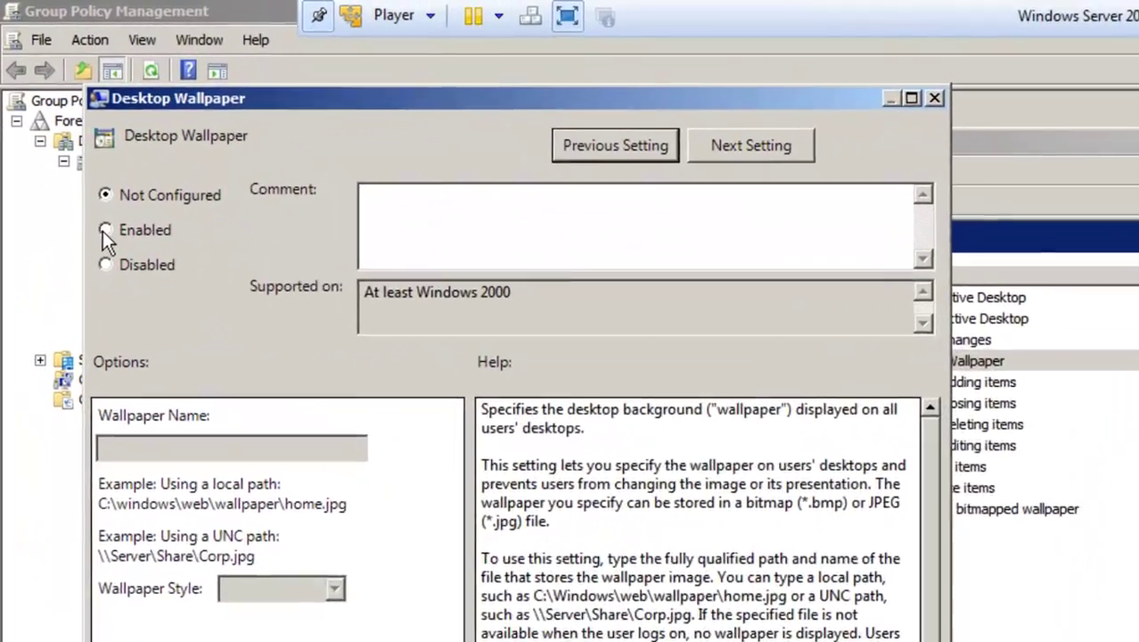
pyautogui.click(105, 230)
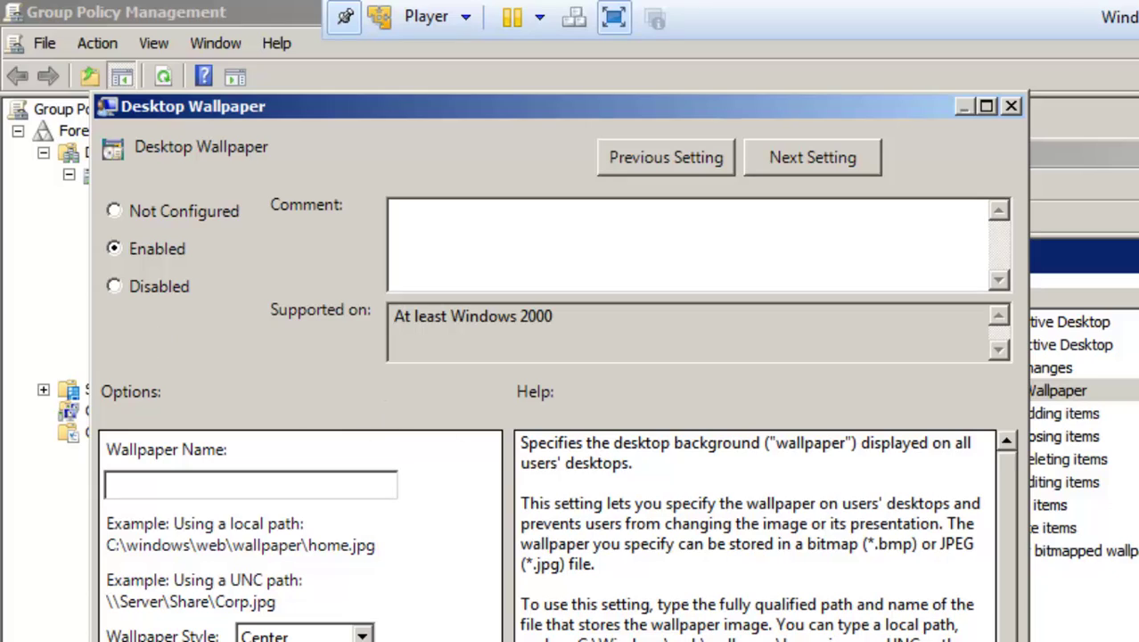
# Step: Set the wallpaper name to \\DOMAIN-1\wallpaper\wallpaper.jpg, keep Center style, and save the setting
pyautogui.click(111, 212)
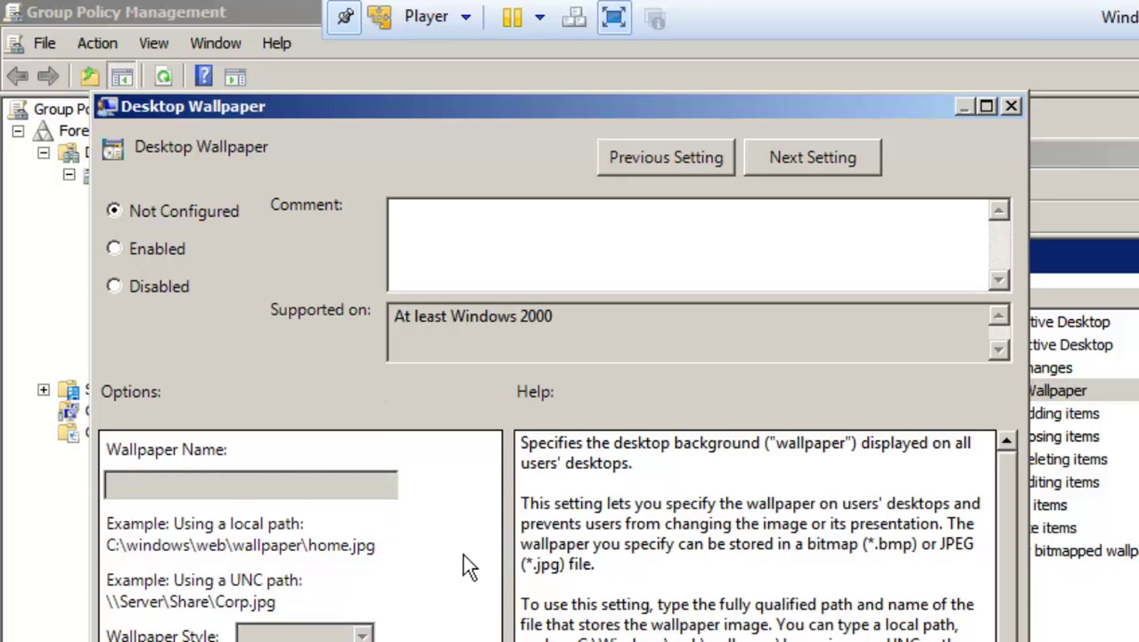
pyautogui.click(117, 248)
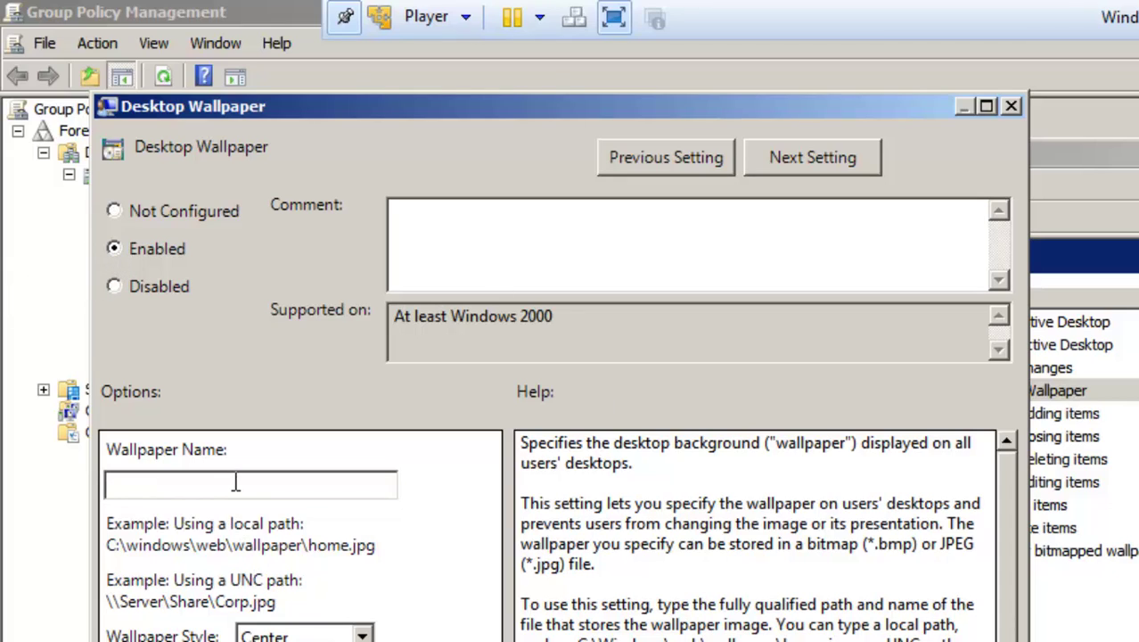
pyautogui.rightClick(235, 482)
pyautogui.click(283, 575)
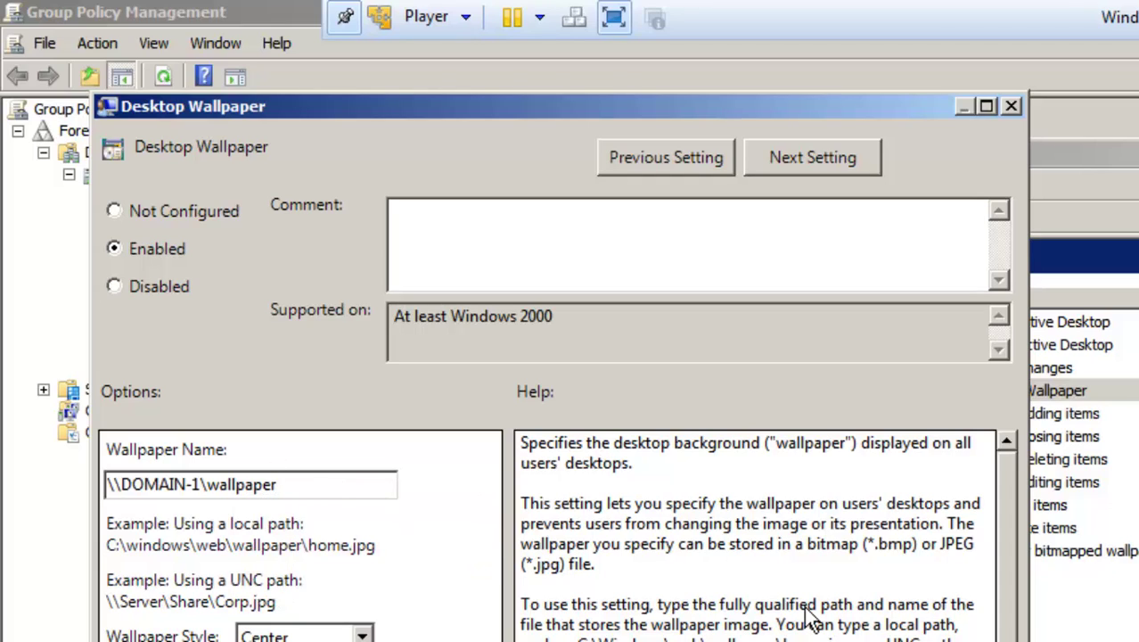
pyautogui.write('.jpg')
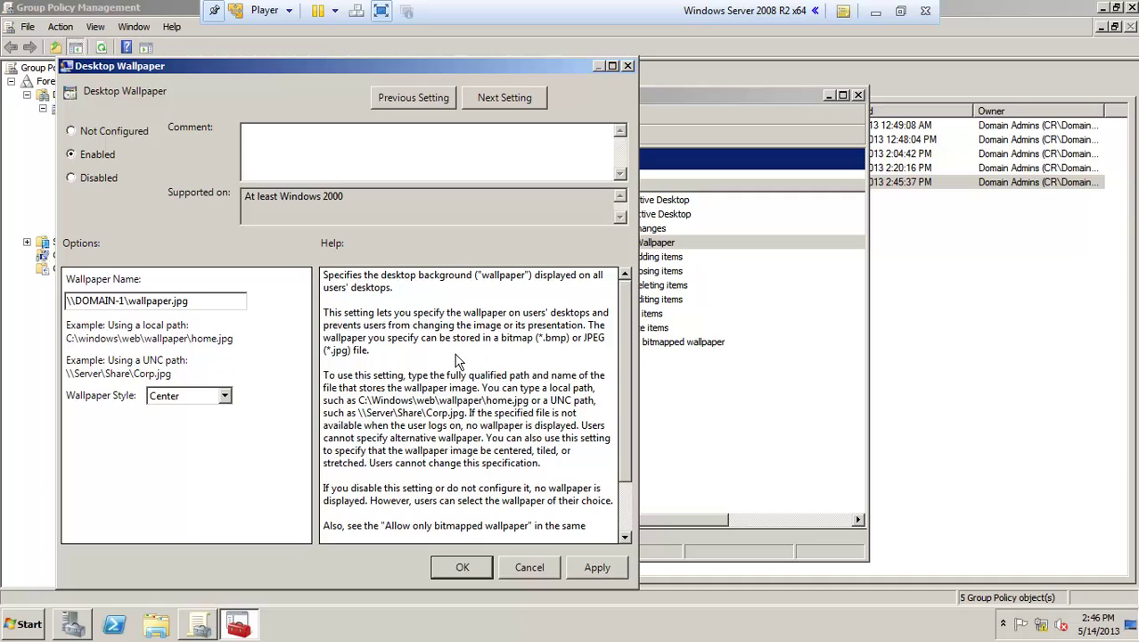
pyautogui.moveTo(212, 304); pyautogui.dragTo(127, 304)
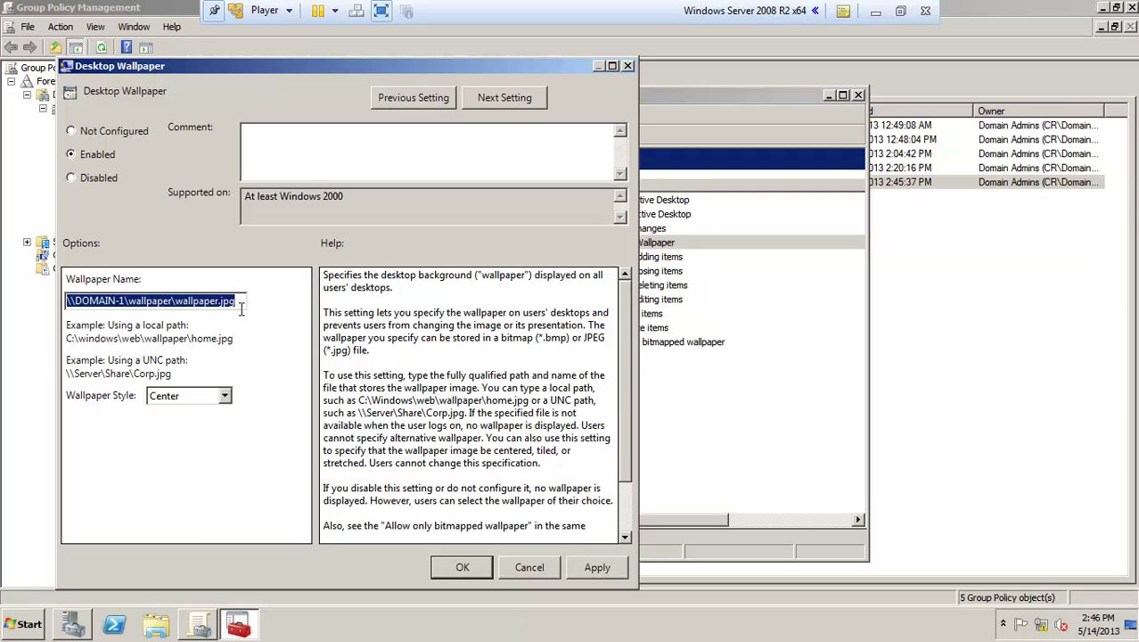
pyautogui.click(470, 570)
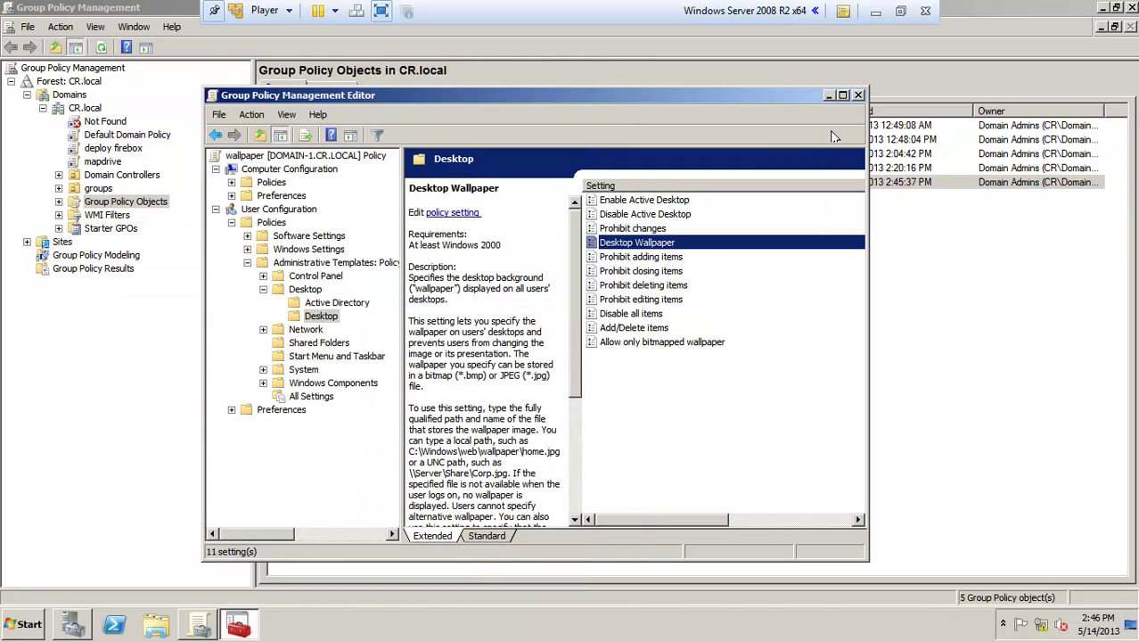
# Step: Close the policy editor and remove Authenticated Users from the wallpaper GPO's Security Filtering
pyautogui.click(843, 95)
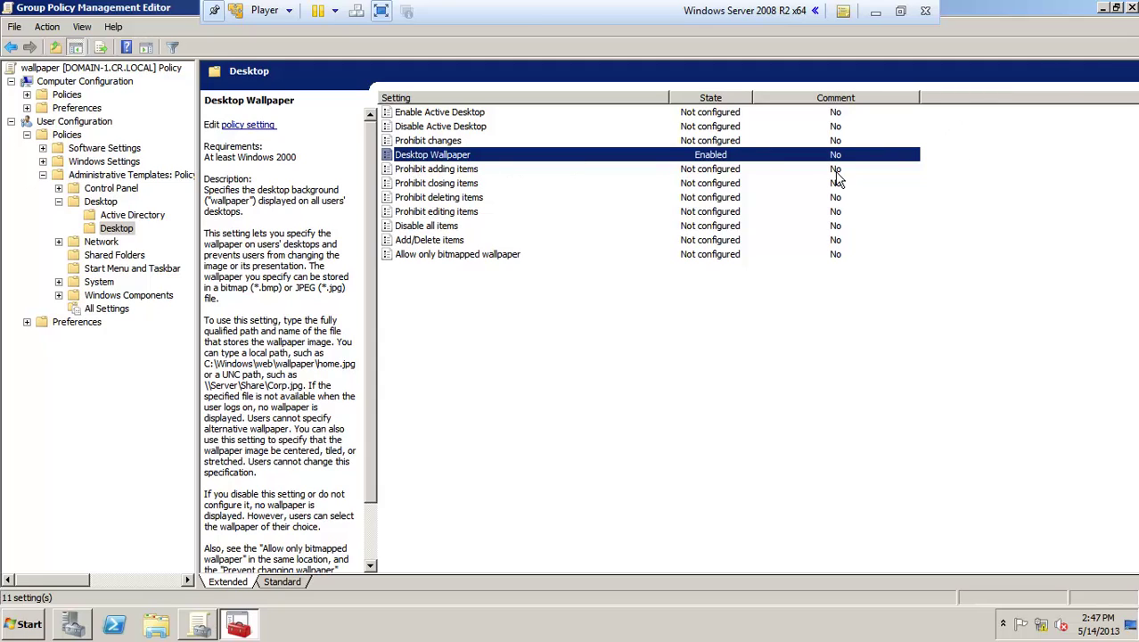
pyautogui.click(1131, 7)
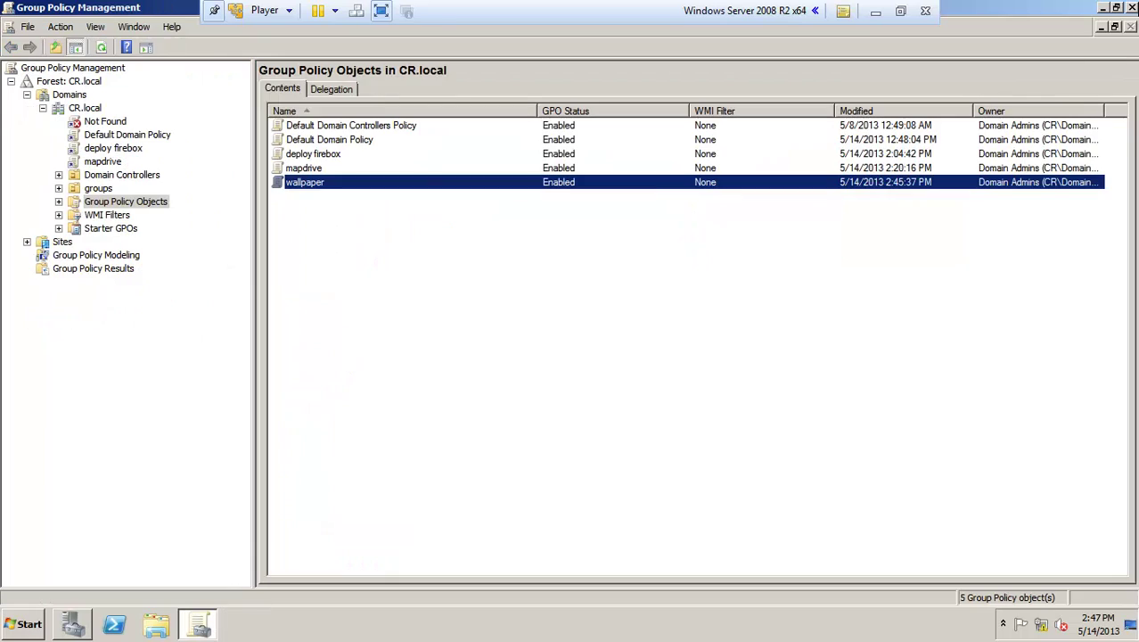
pyautogui.doubleClick(299, 182)
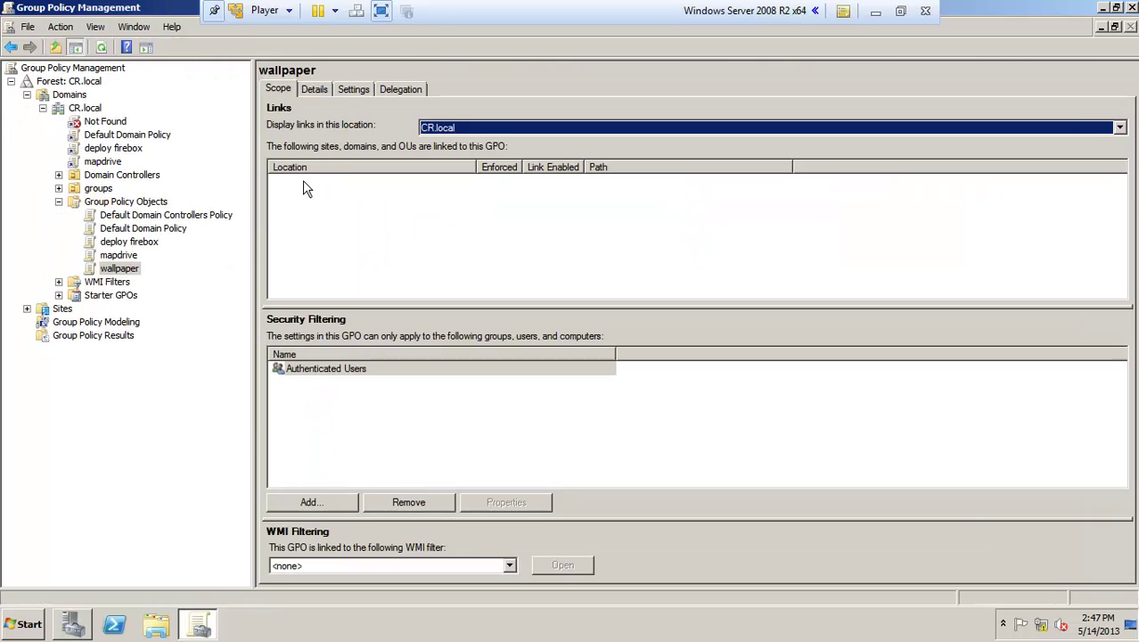
pyautogui.click(310, 501)
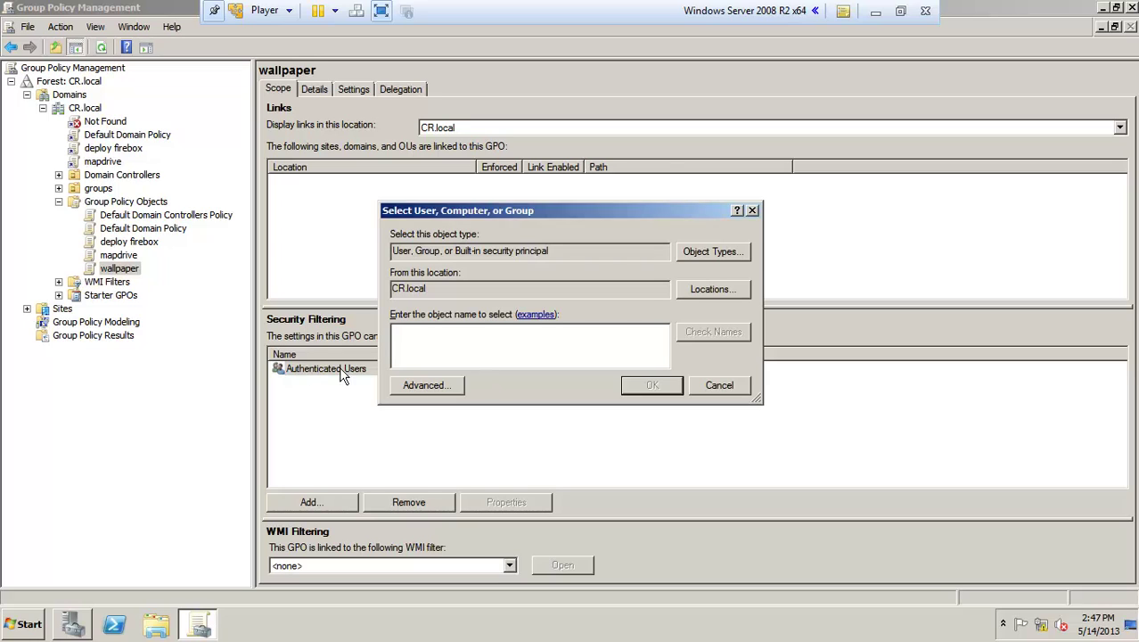
pyautogui.click(717, 385)
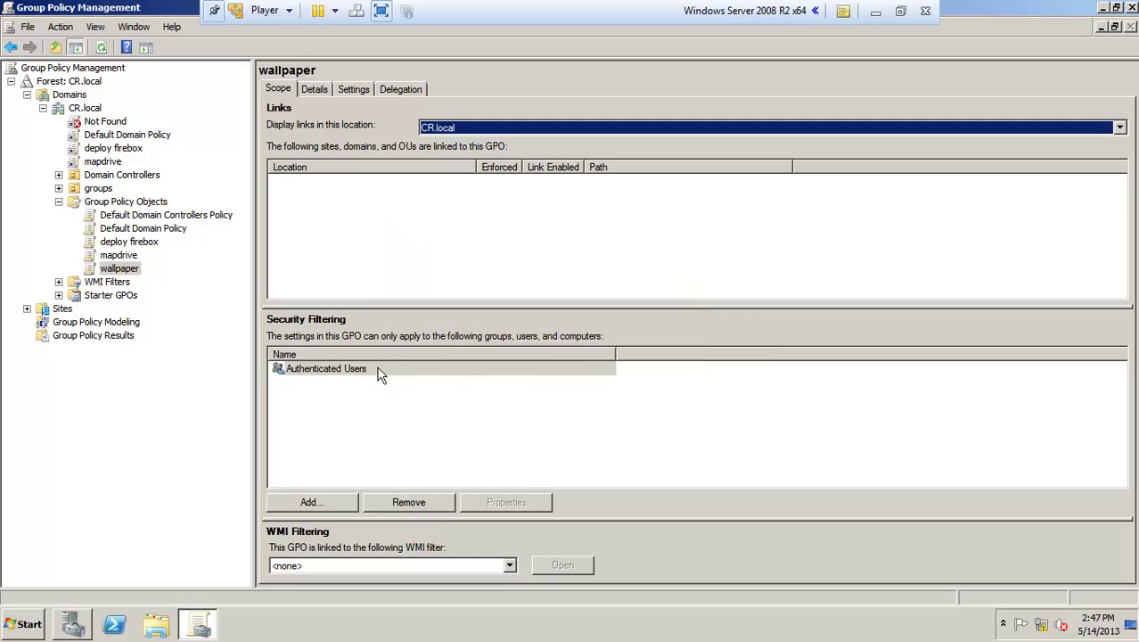
pyautogui.rightClick(377, 368)
pyautogui.click(410, 378)
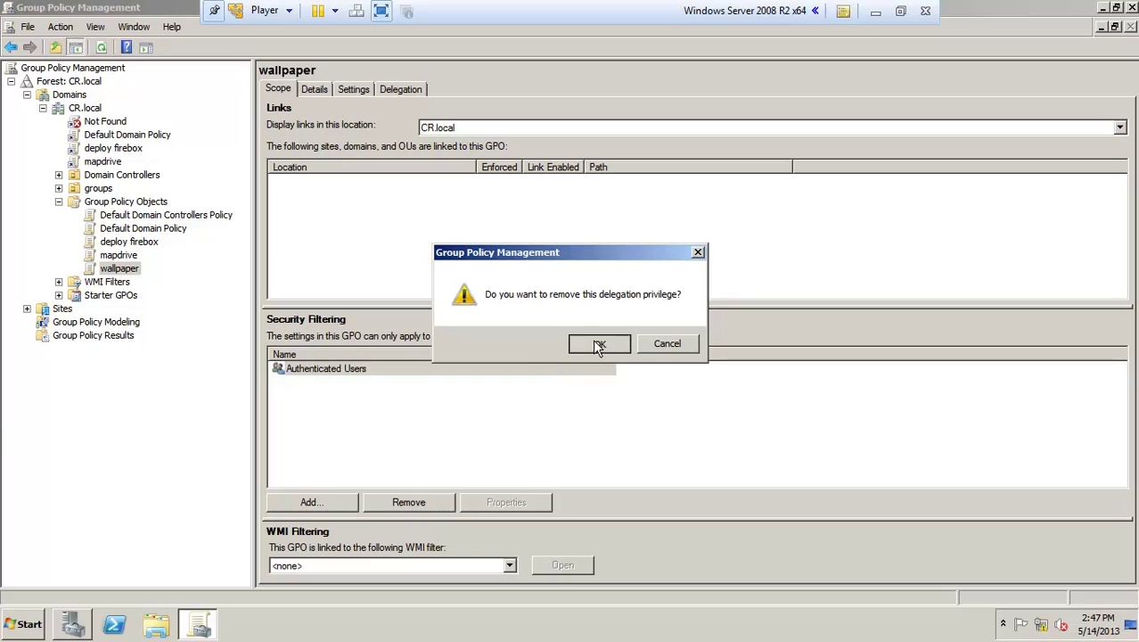
pyautogui.click(589, 349)
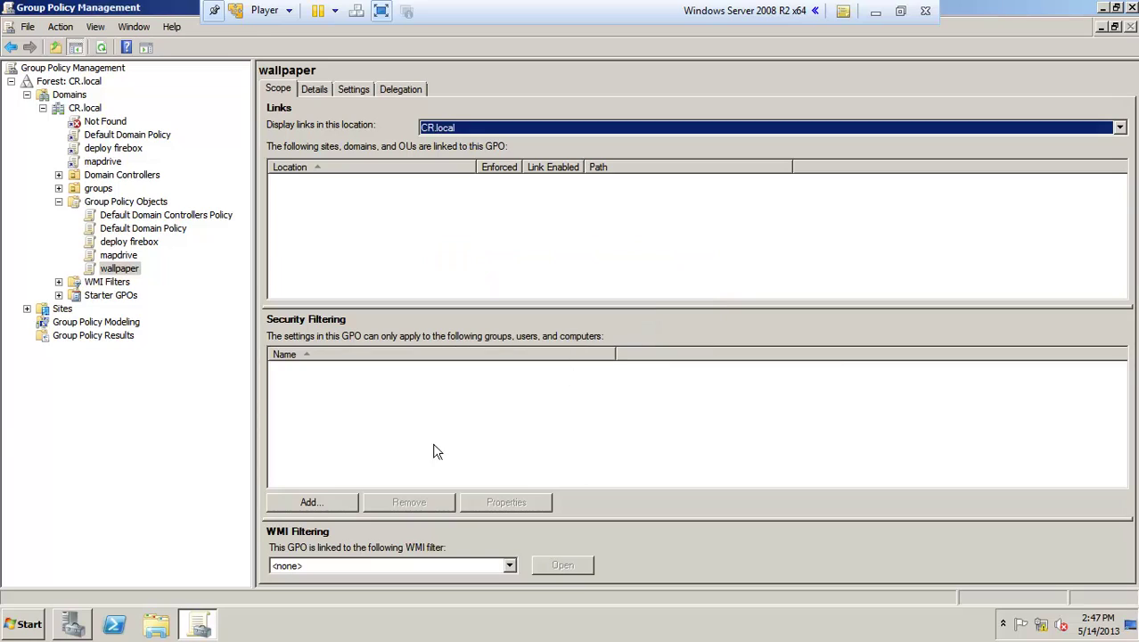
# Step: Add the domain user's account, resolved with Check Names, as the only security filter
pyautogui.click(311, 503)
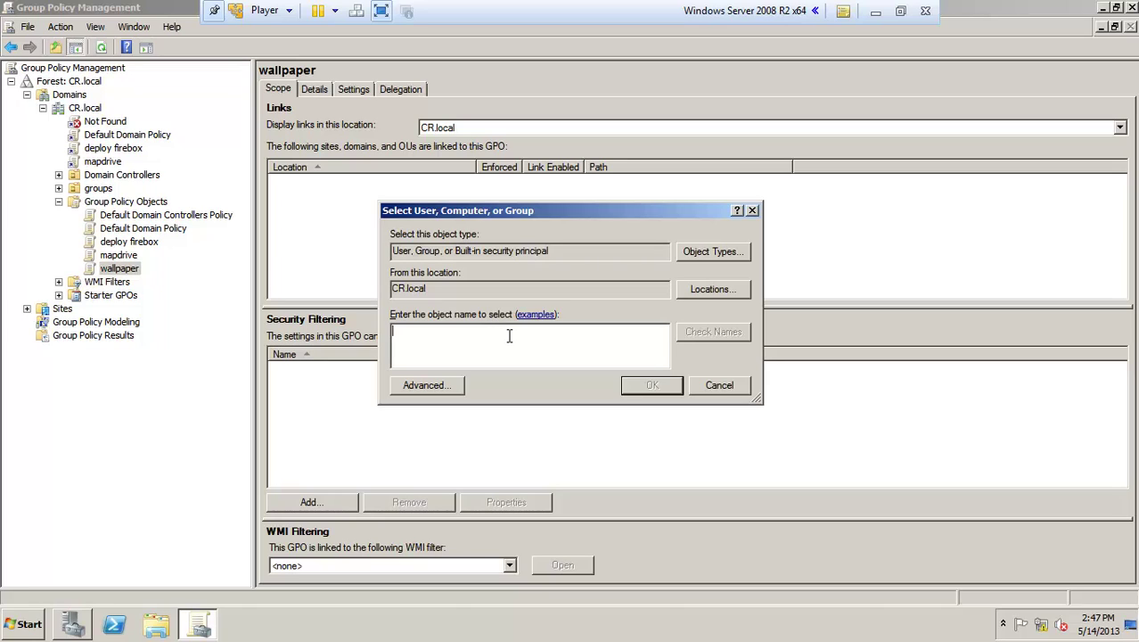
pyautogui.click(711, 332)
pyautogui.click(649, 386)
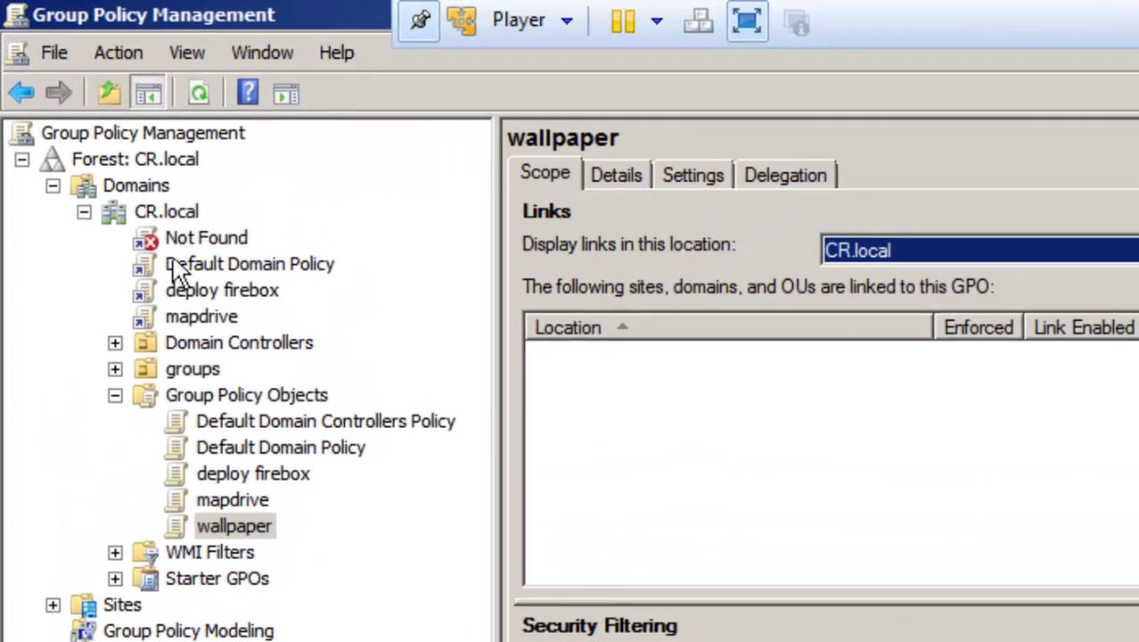
# Step: Link the existing wallpaper GPO to the CR.local domain
pyautogui.rightClick(138, 156)
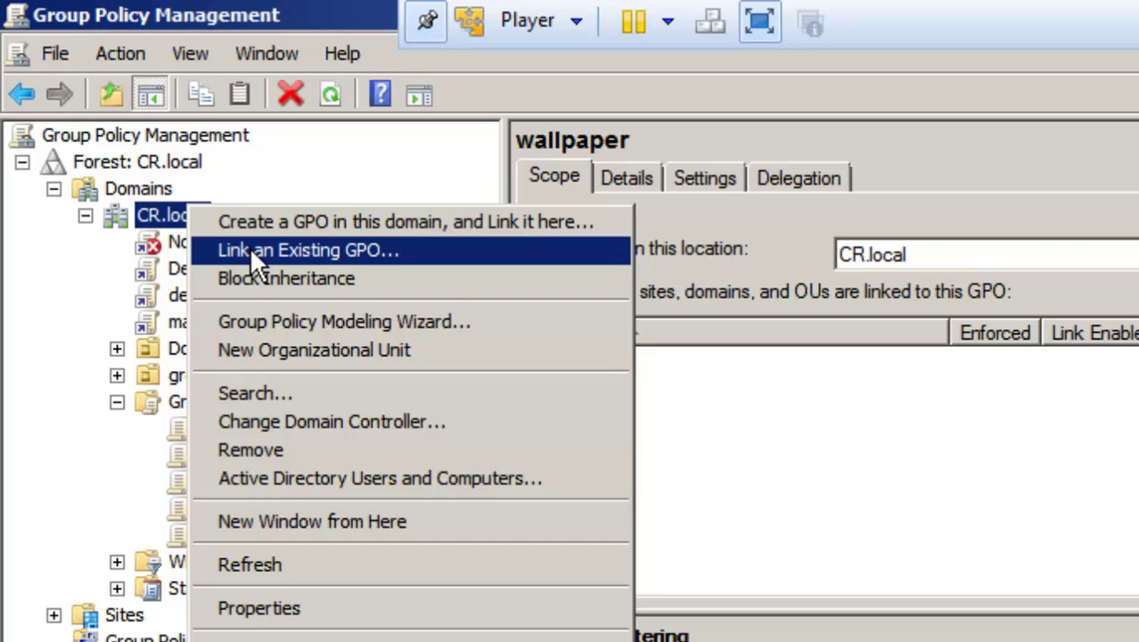
pyautogui.rightClick(169, 214)
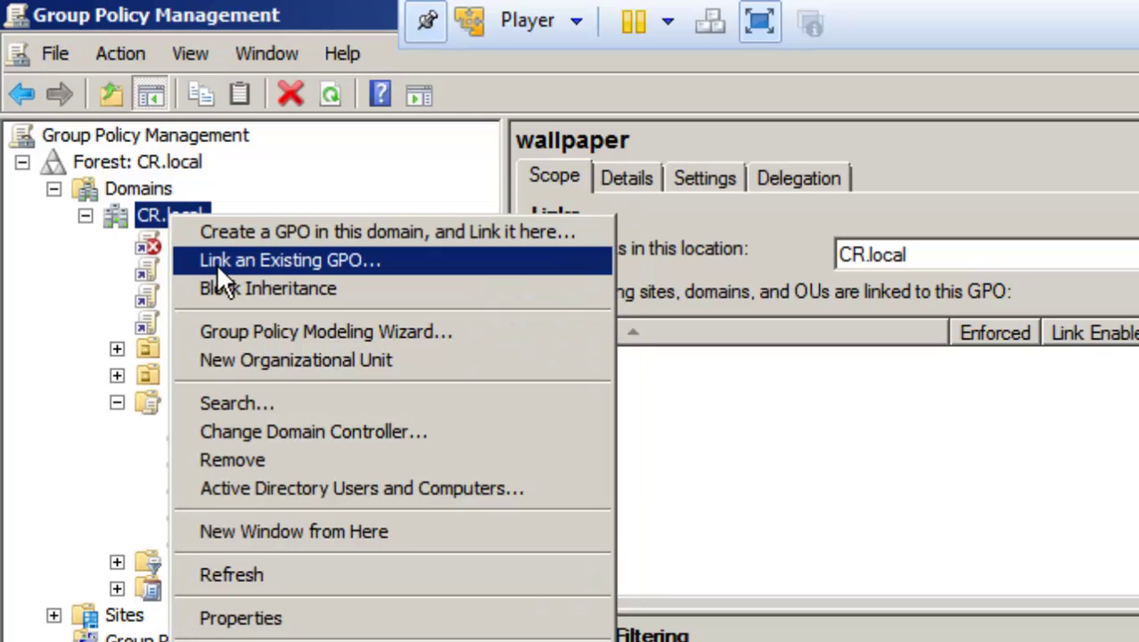
pyautogui.click(267, 256)
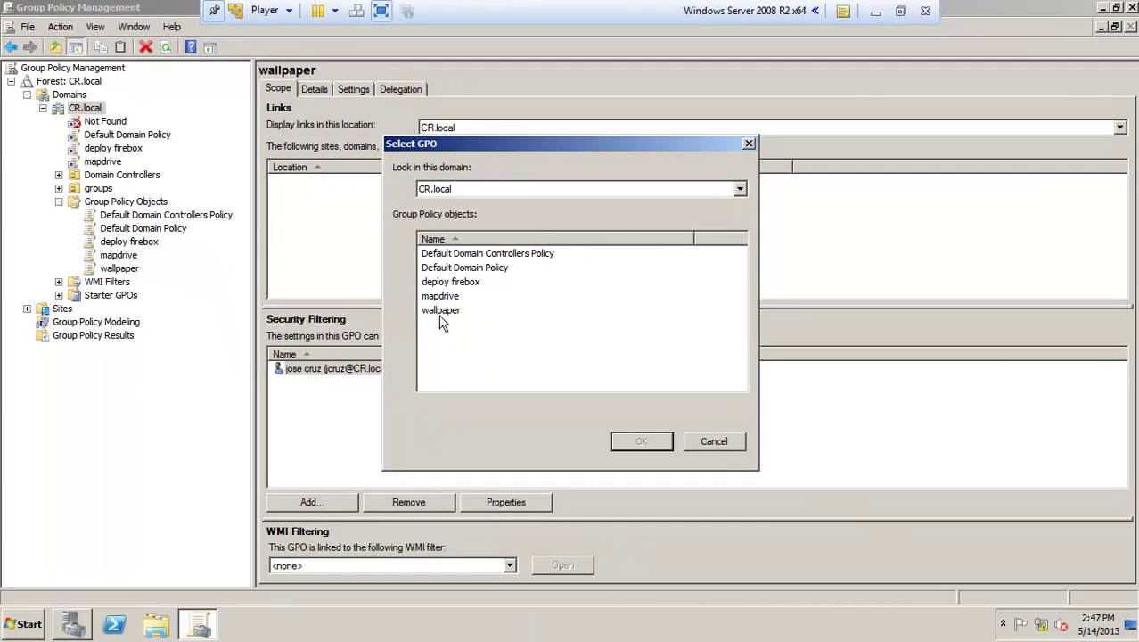
pyautogui.click(444, 313)
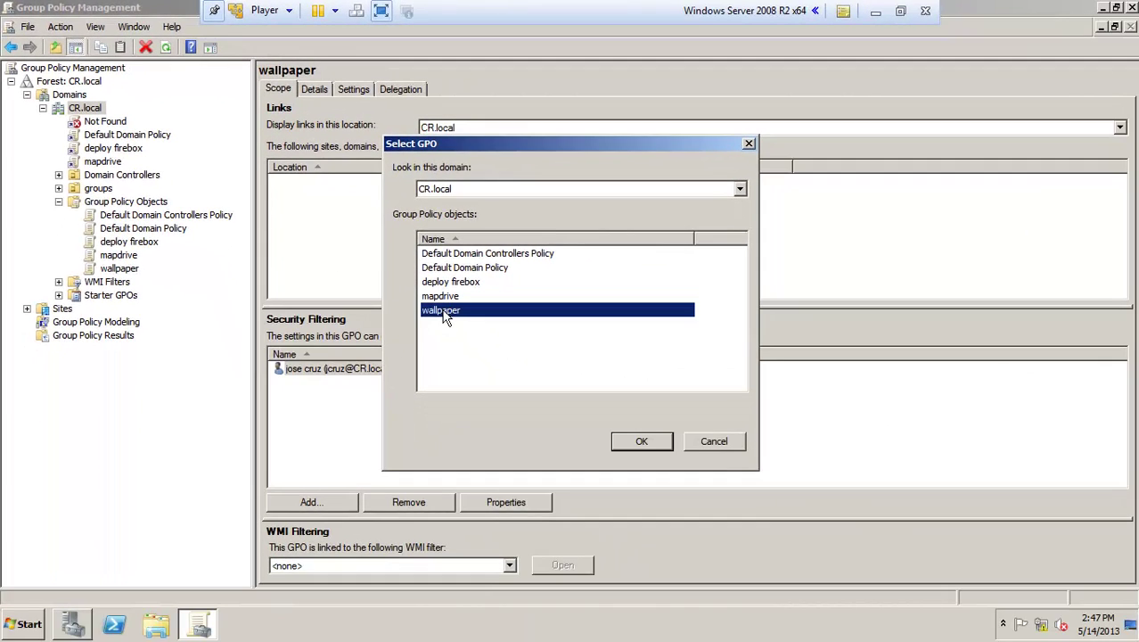
pyautogui.click(635, 440)
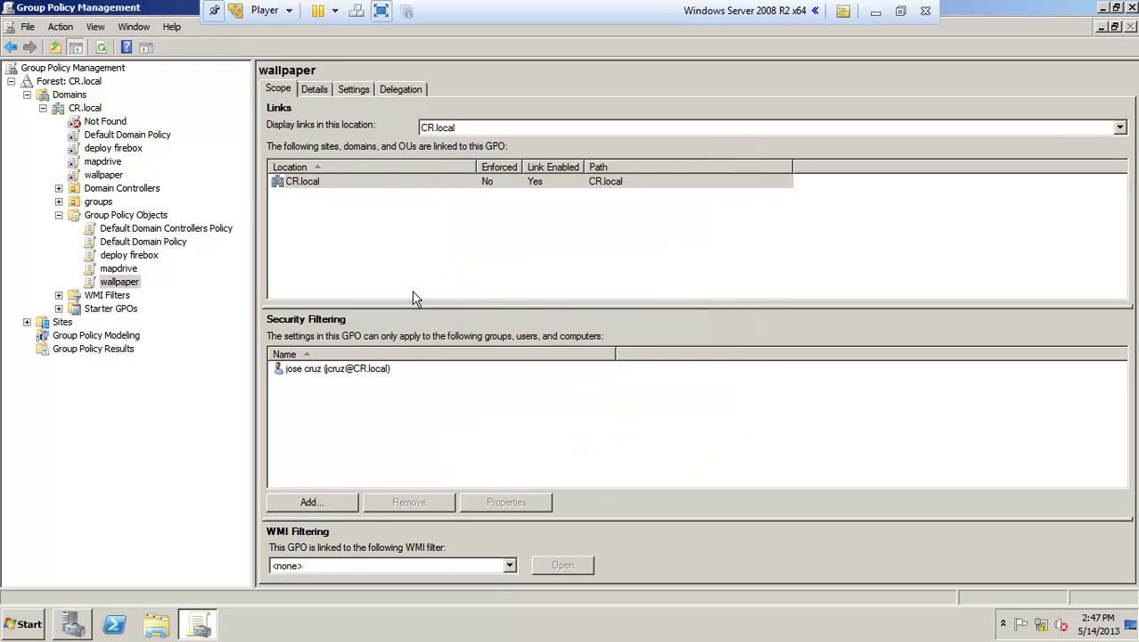
# Step: Close Group Policy Management and switch to the Windows 7 client VM in full screen
pyautogui.click(1132, 7)
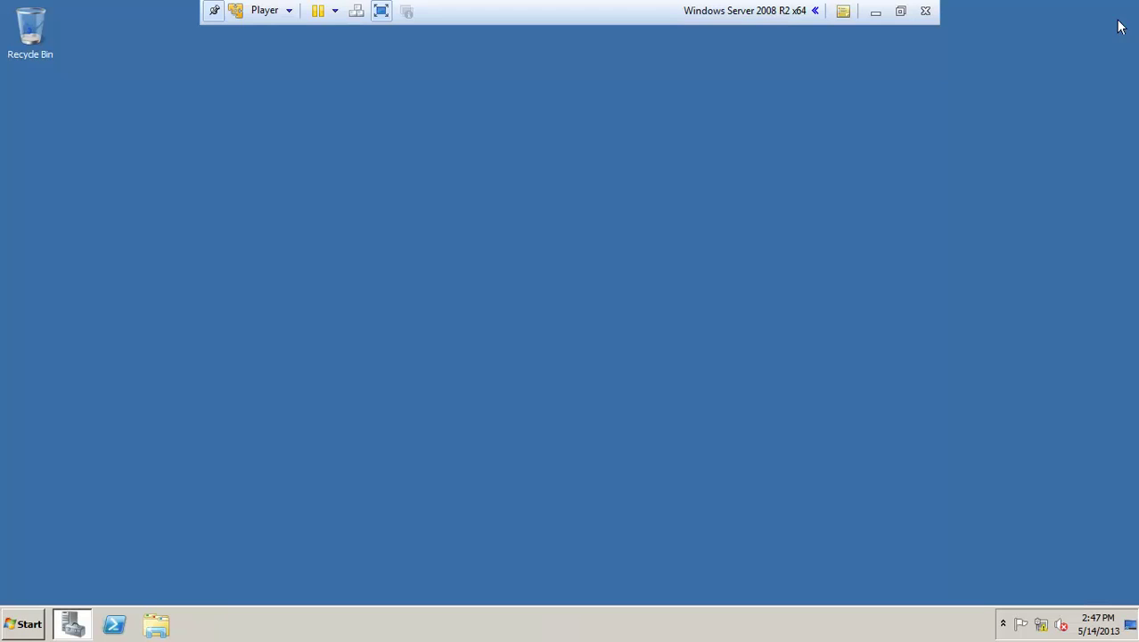
pyautogui.click(381, 11)
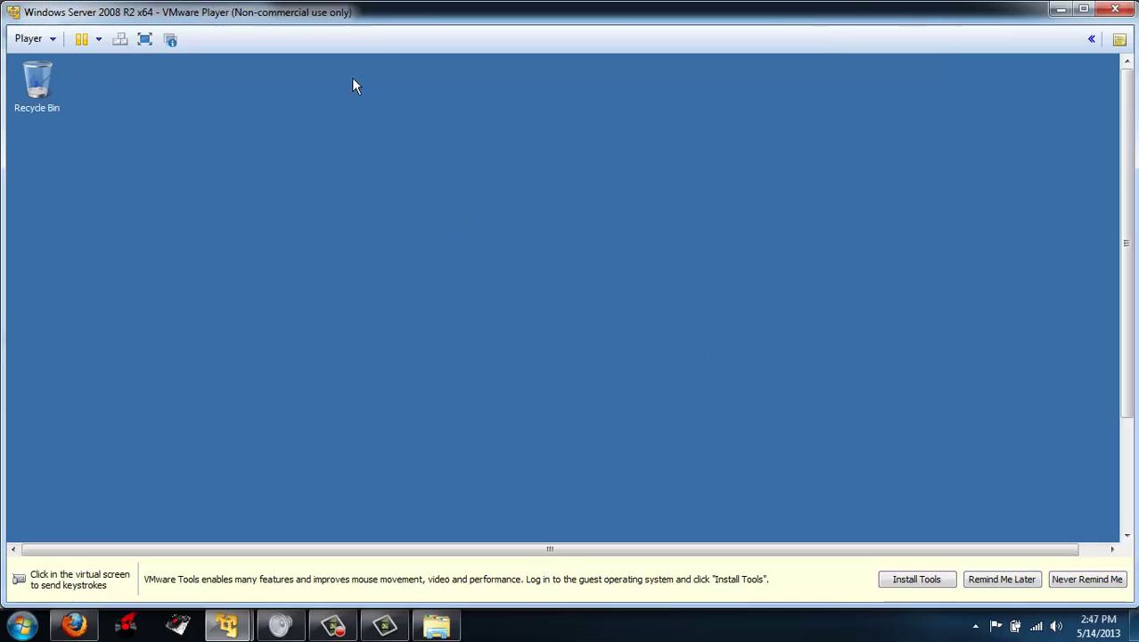
pyautogui.click(250, 629)
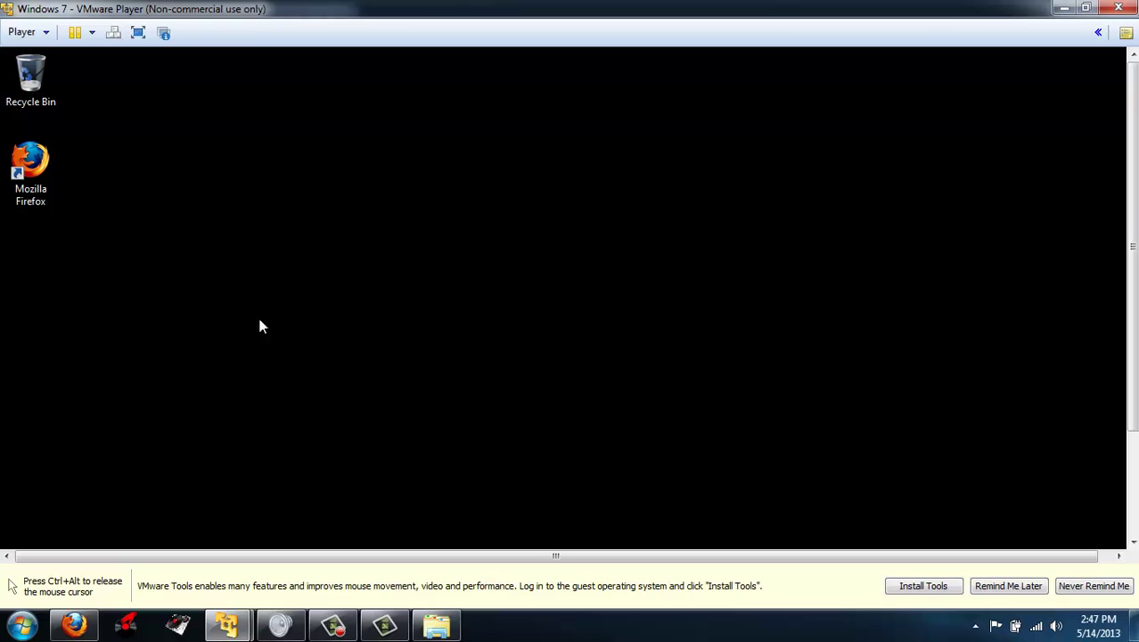
pyautogui.click(138, 33)
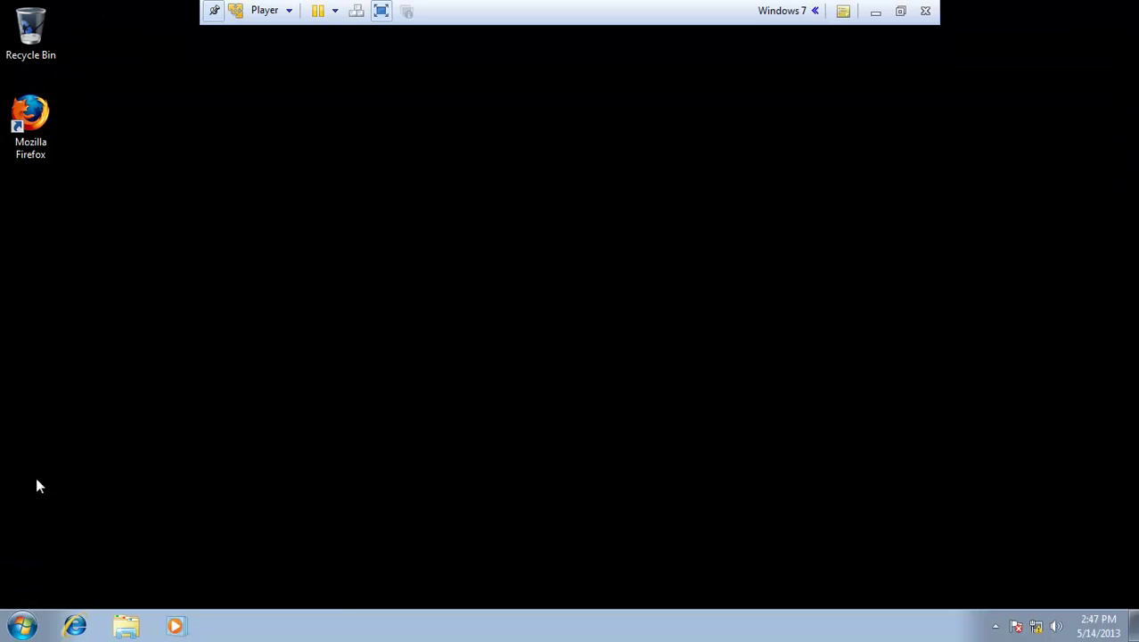
# Step: Run gpupdate /force from the Start search box and accept the log-off with Y
pyautogui.click(22, 626)
pyautogui.click(104, 582)
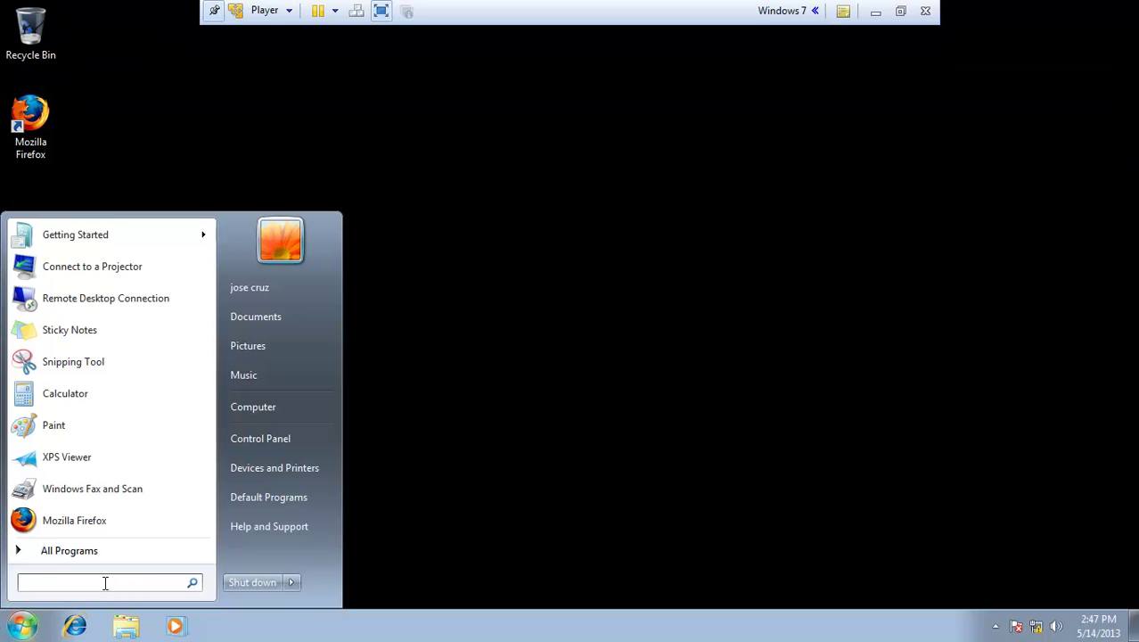
pyautogui.write('gp')
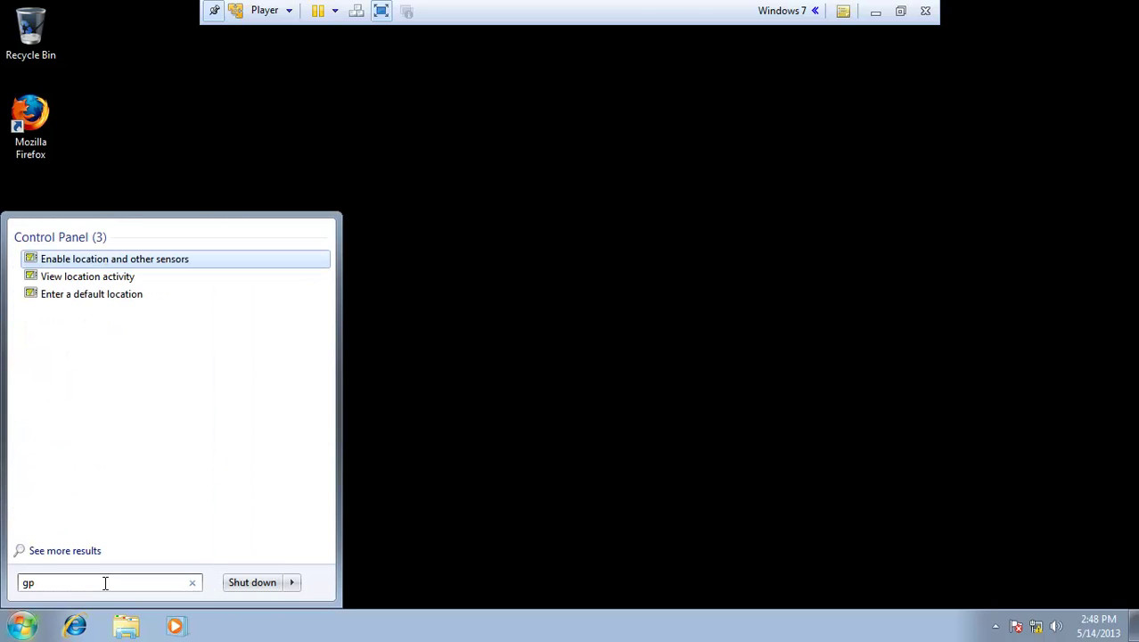
pyautogui.write('u')
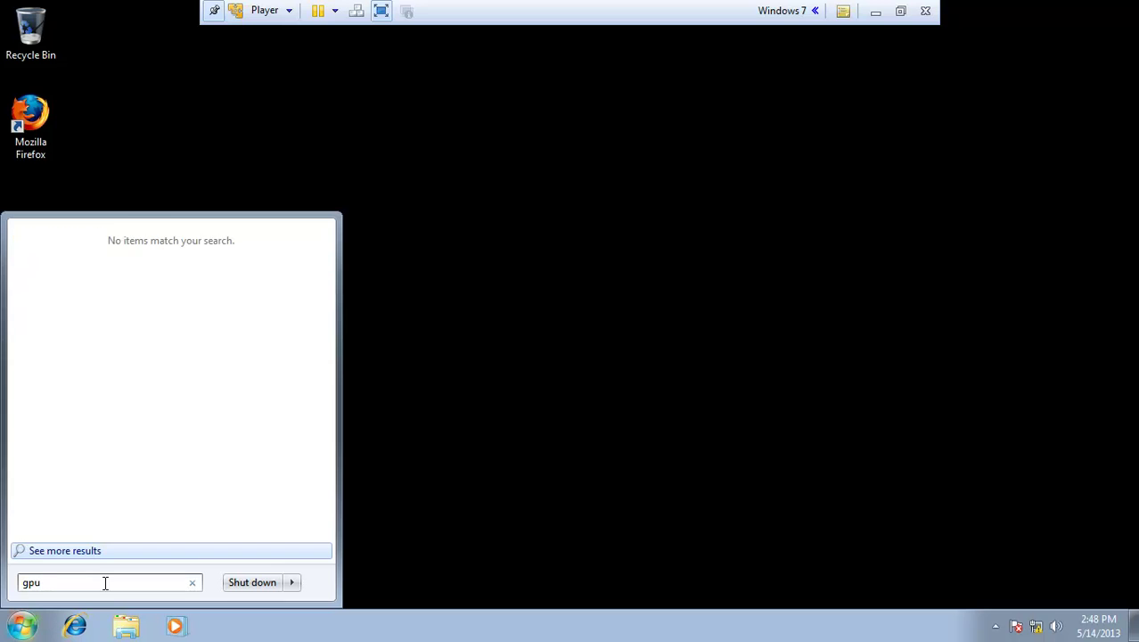
pyautogui.write('pdate')
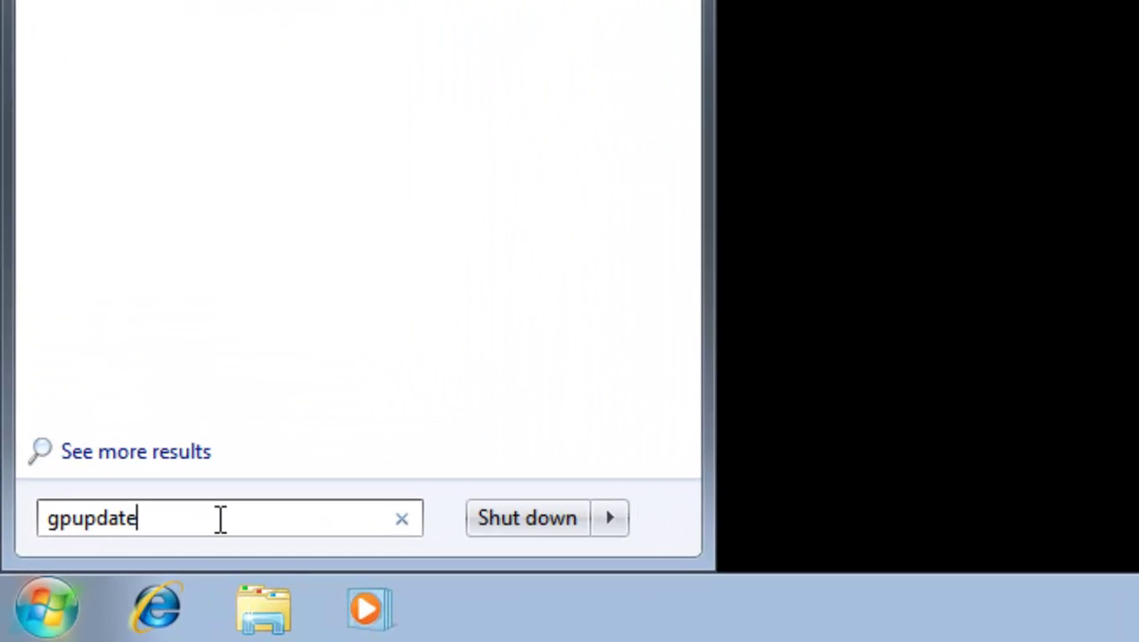
pyautogui.write(' /foce')
pyautogui.press('BackSpace')
pyautogui.press('BackSpace')
pyautogui.write('rce')
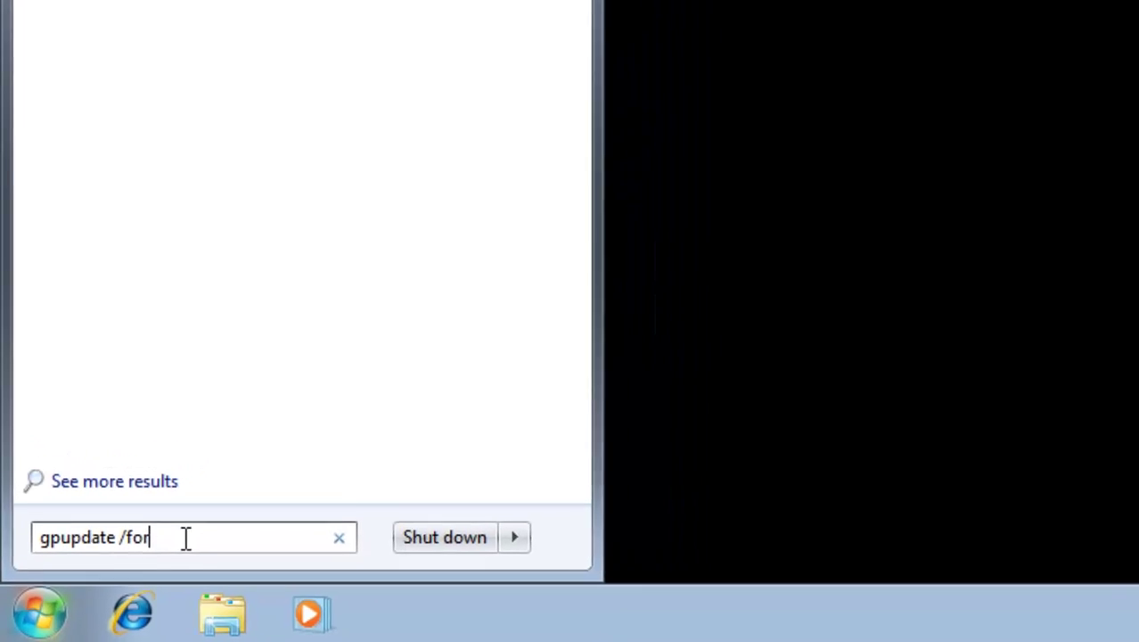
pyautogui.press('Return')
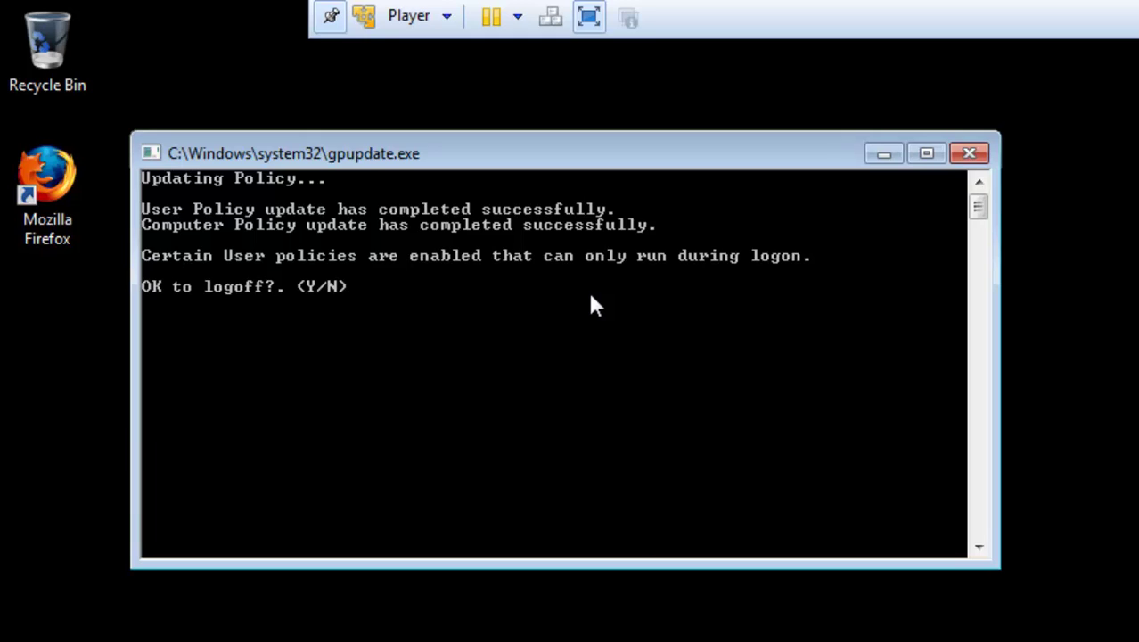
pyautogui.press('Return')
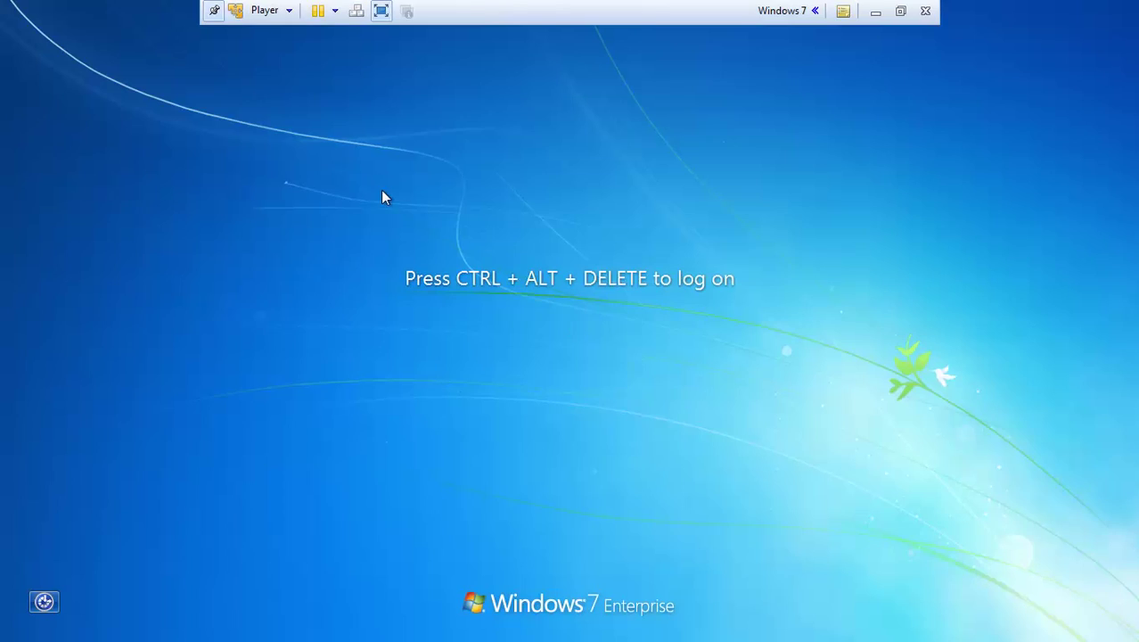
# Step: Log back on to Windows 7 as the domain user with the account password
pyautogui.hotkey('ctrl', 'alt', 'Delete')
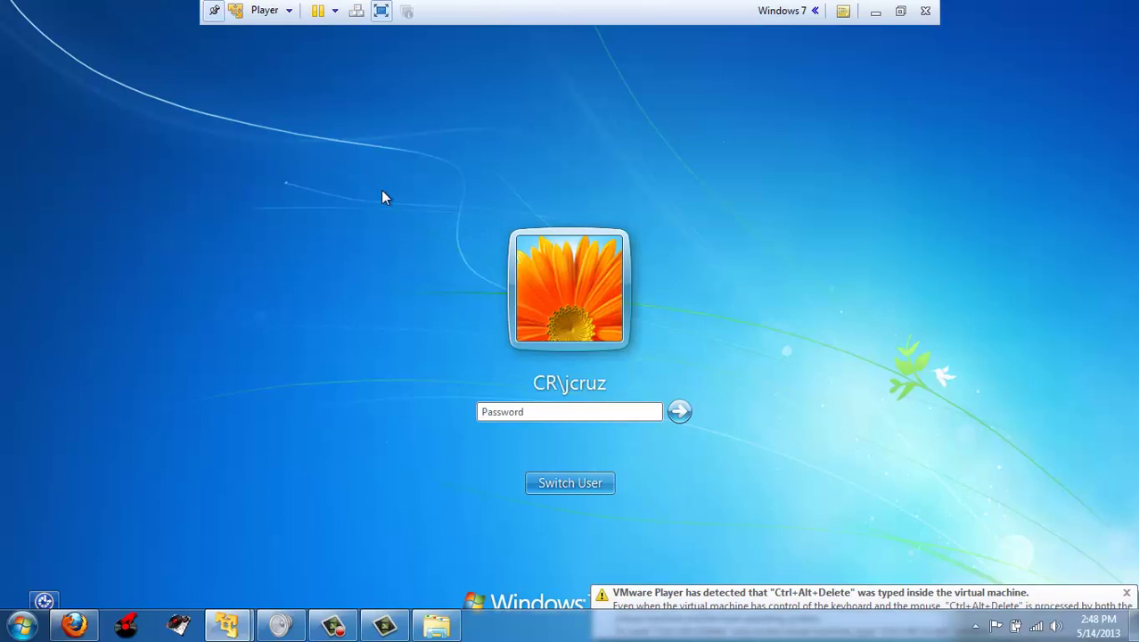
pyautogui.click(545, 413)
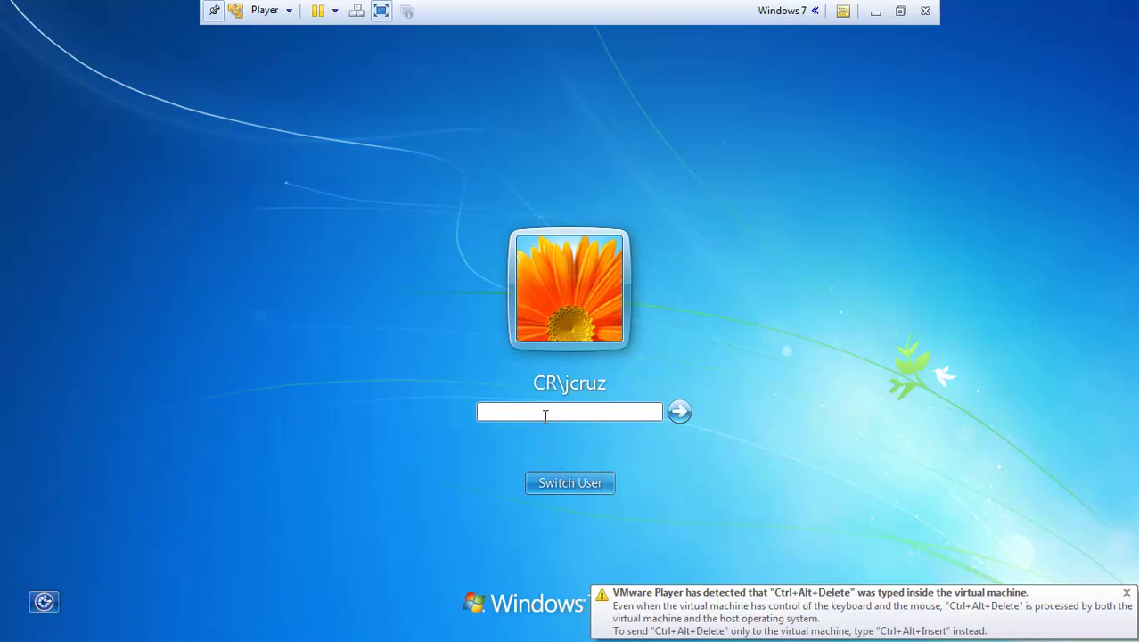
pyautogui.write('•••••••••')
pyautogui.press('Return')
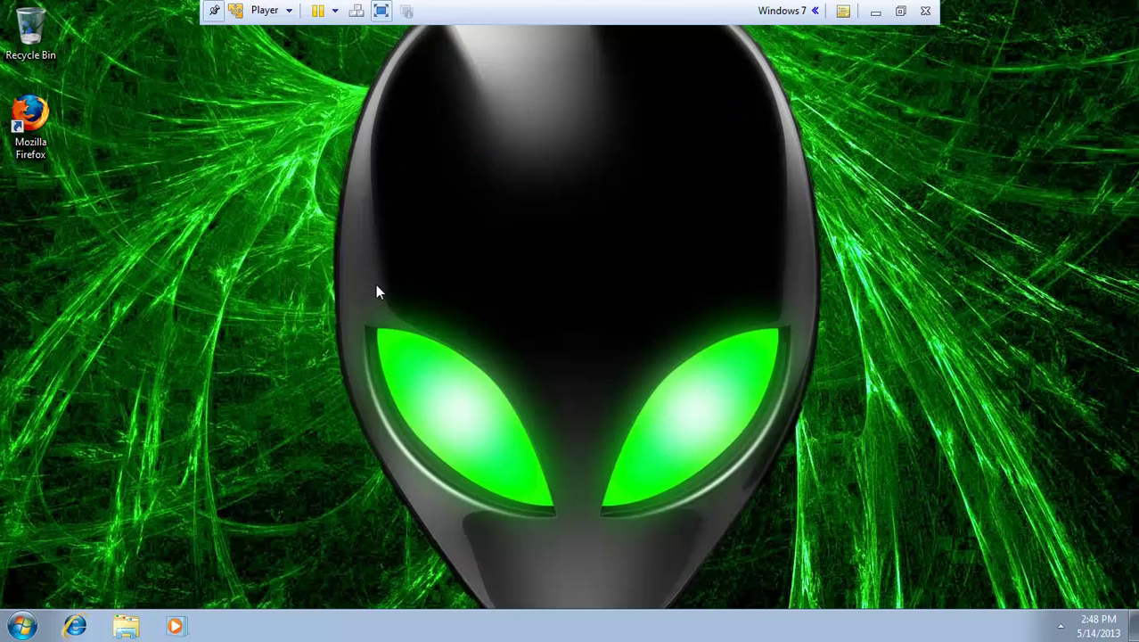
# Step: Confirm the alien wallpaper and the S: mapdrive in Computer, then leave full screen
pyautogui.moveTo(161, 243); pyautogui.dragTo(707, 397)
pyautogui.moveTo(1012, 283); pyautogui.dragTo(207, 522)
pyautogui.moveTo(123, 8); pyautogui.dragTo(911, 559)
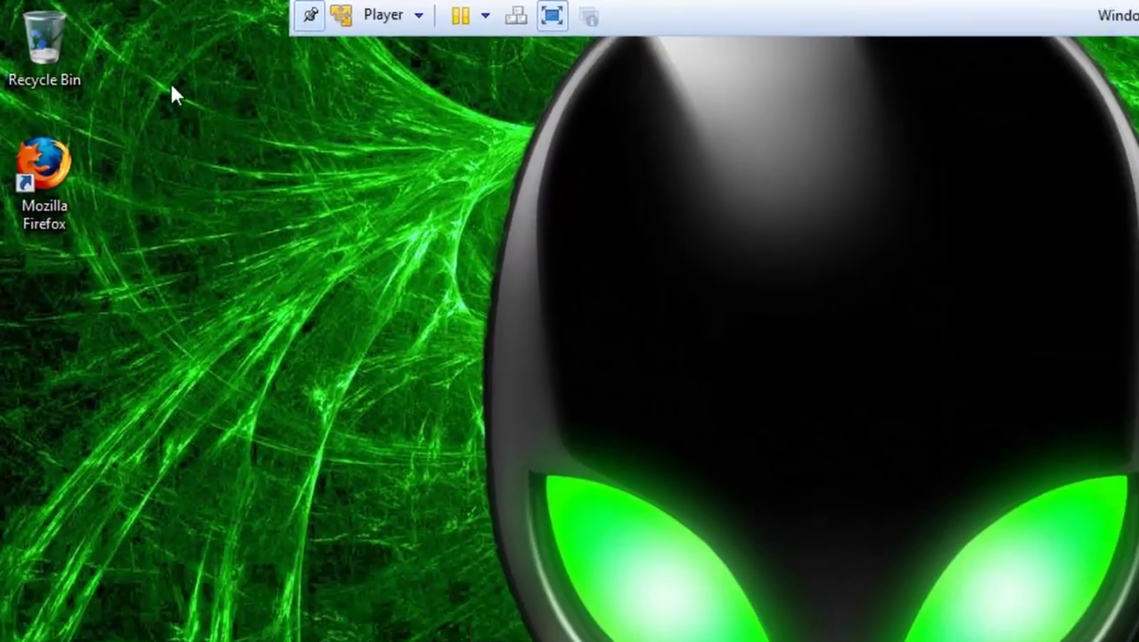
pyautogui.click(14, 629)
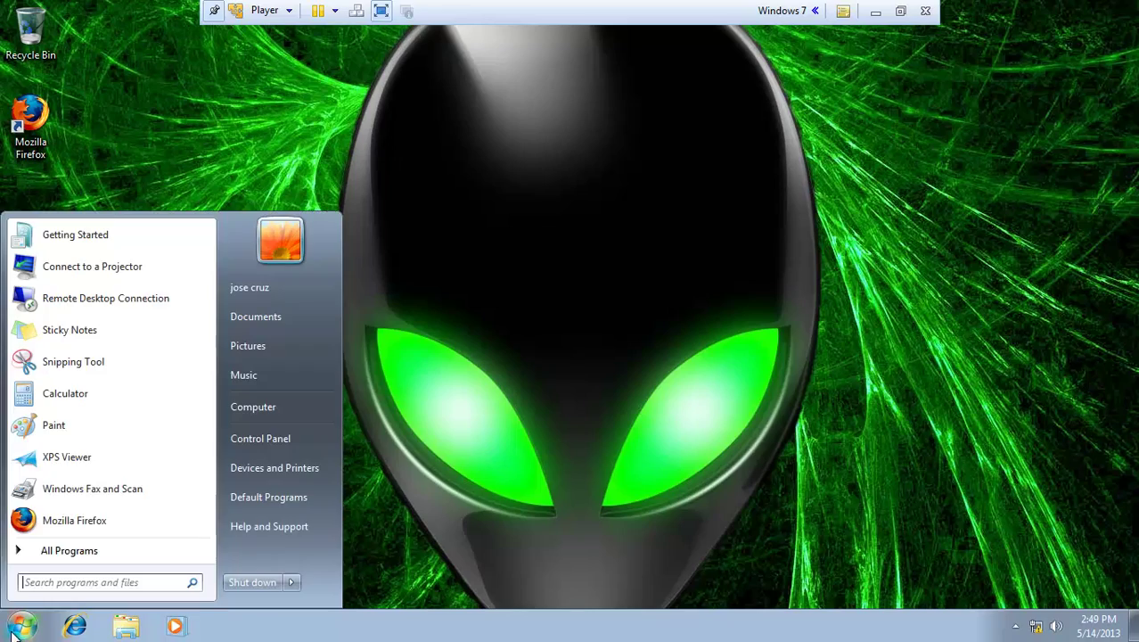
pyautogui.click(233, 409)
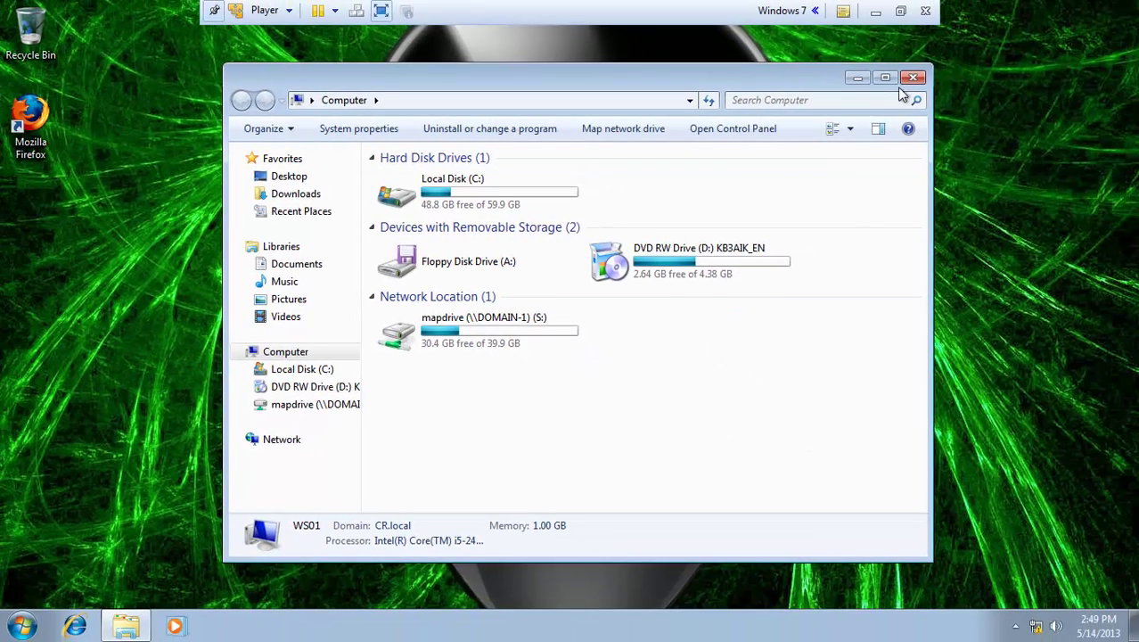
pyautogui.click(913, 78)
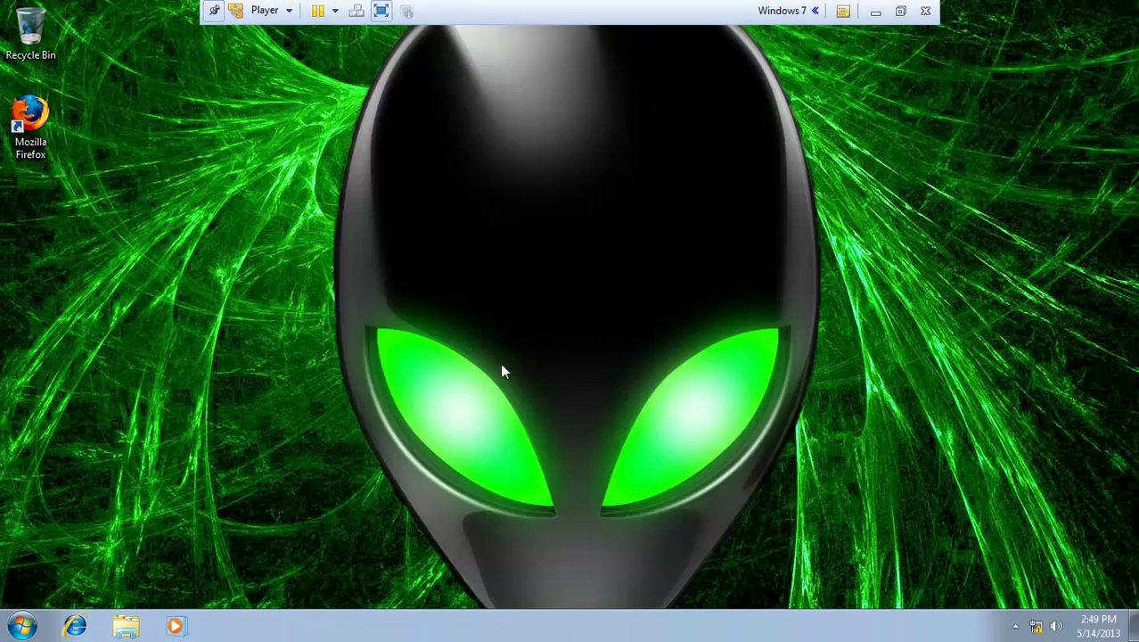
pyautogui.click(381, 12)
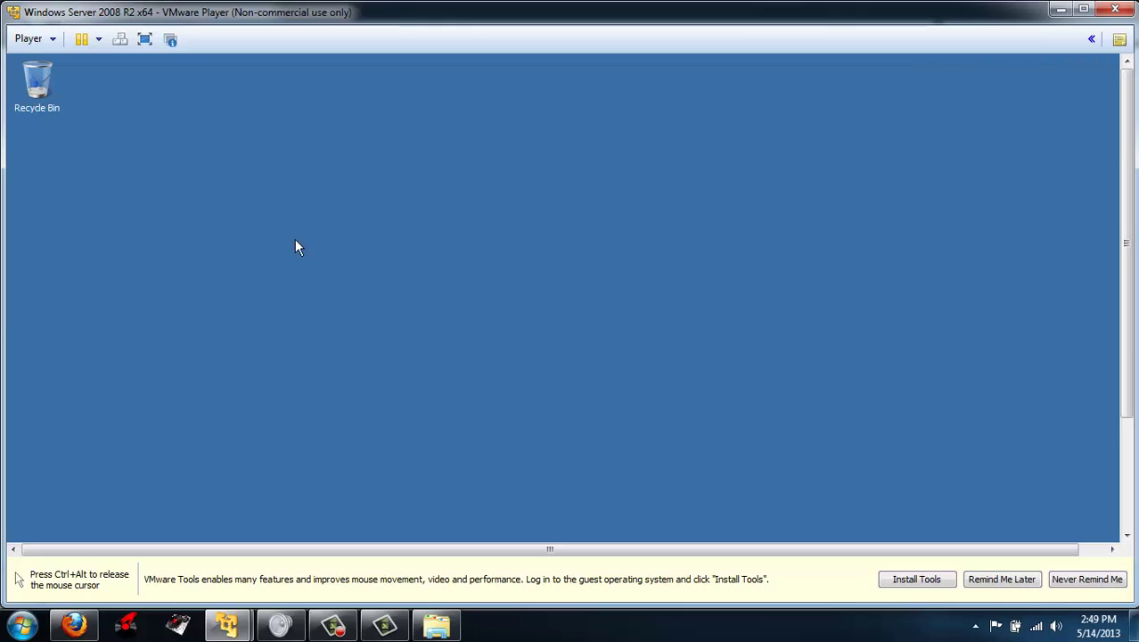
# Step: Bring up the server VM, open and dismiss its Start menu, then exit full screen
pyautogui.click(144, 38)
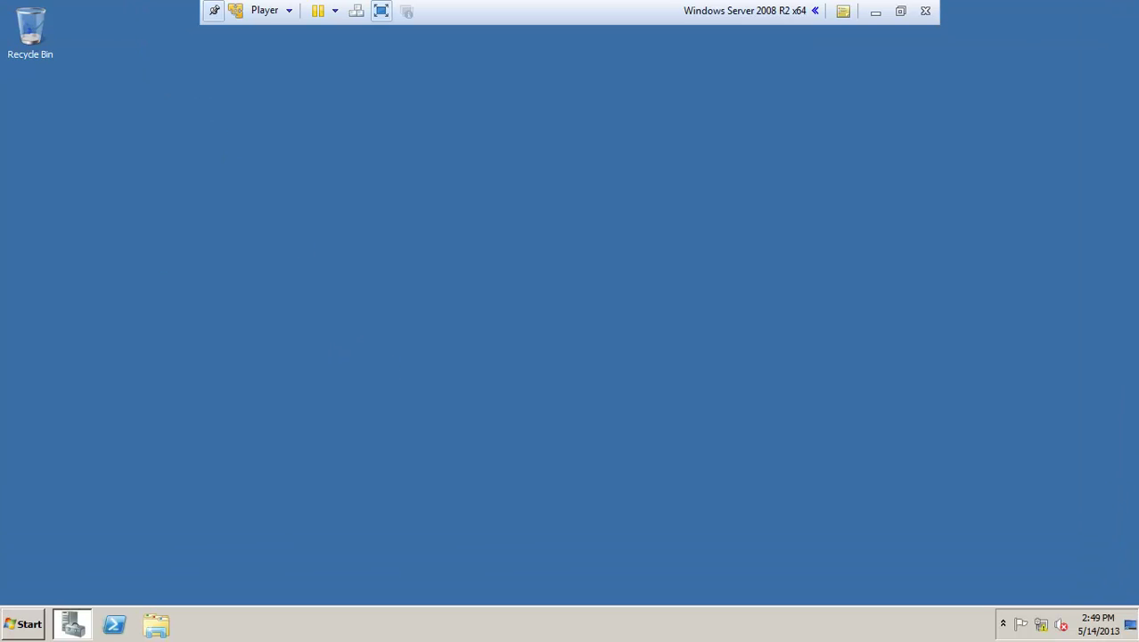
pyautogui.click(13, 635)
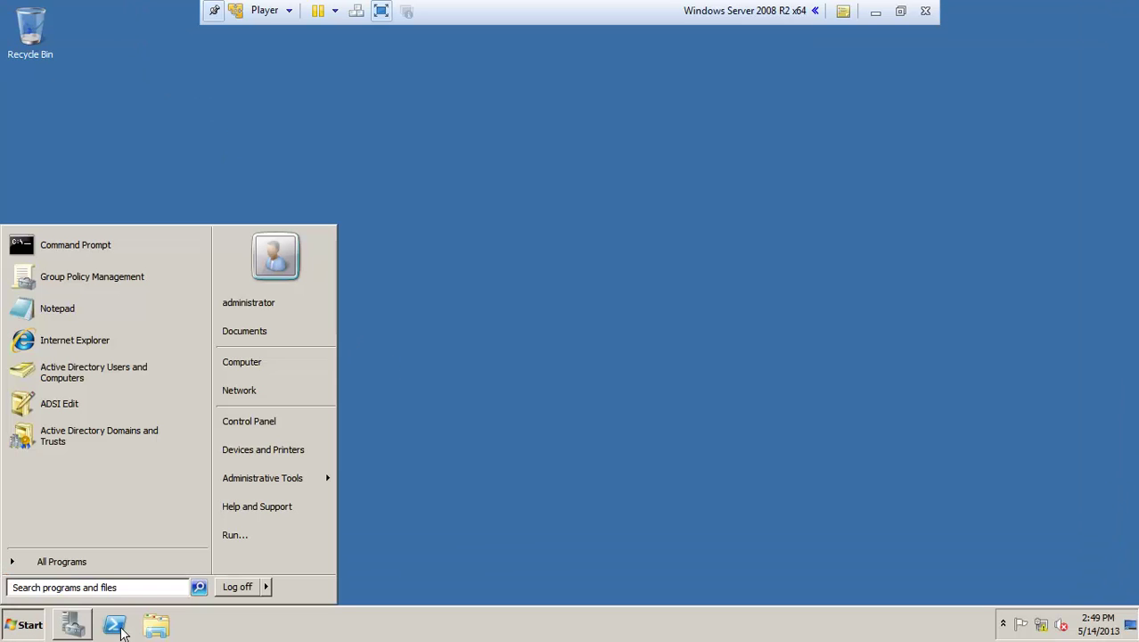
pyautogui.click(606, 466)
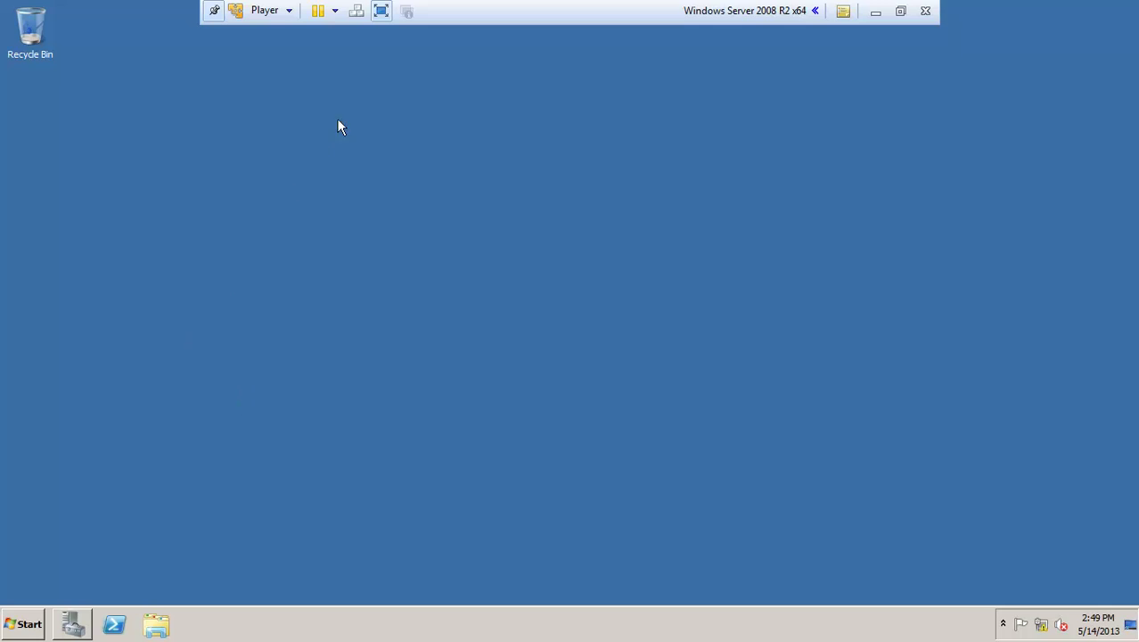
pyautogui.click(380, 11)
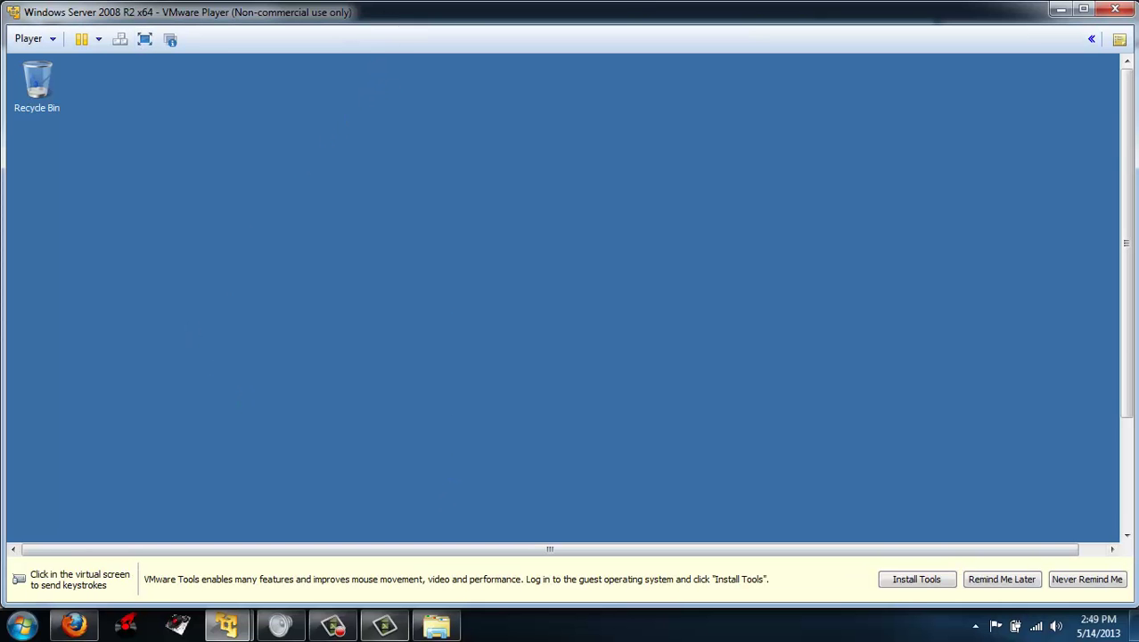
pyautogui.click(332, 625)
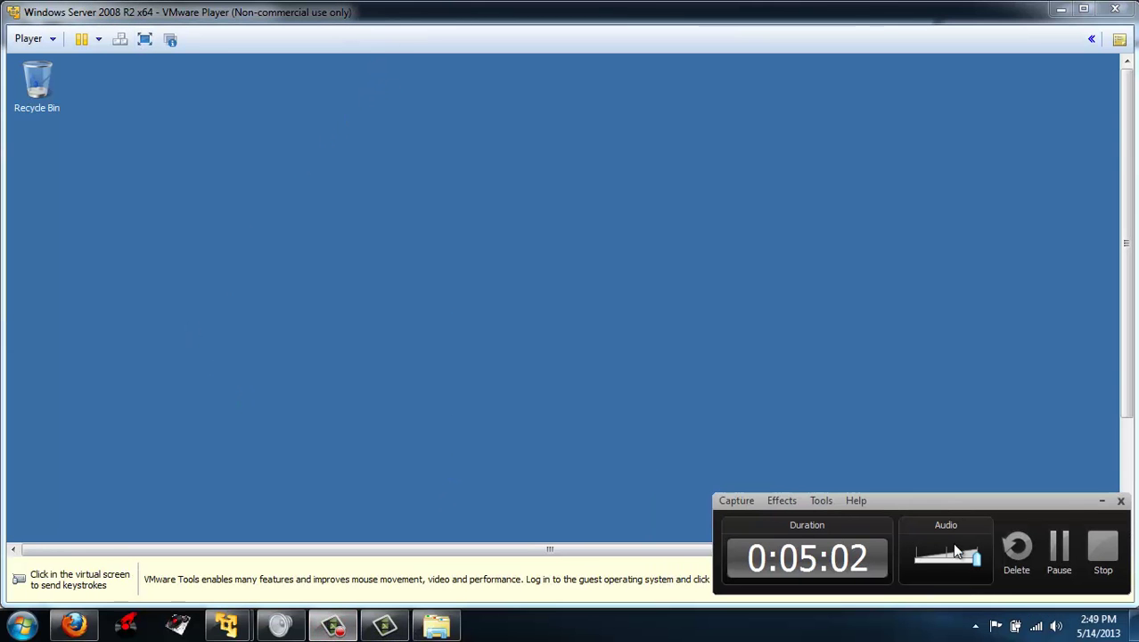